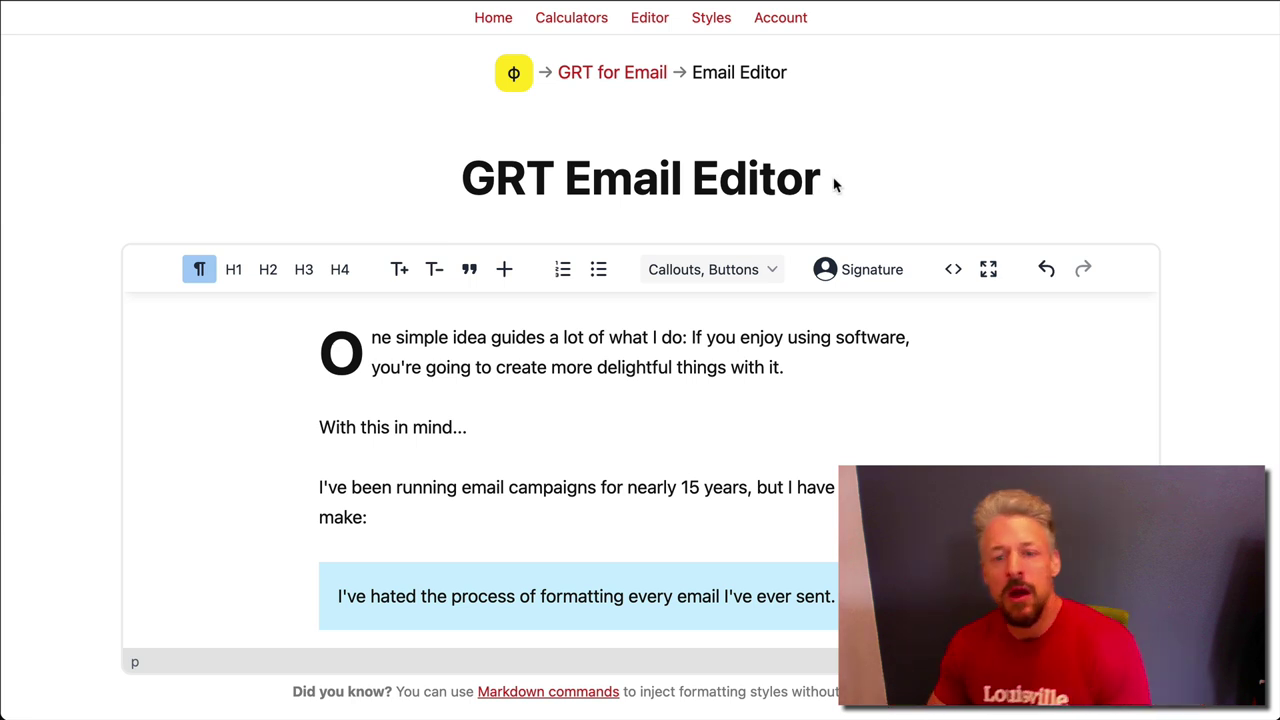
Scroll through the sample email in GRT Email Editor to review it
scroll(1229, 291, "down", 2)
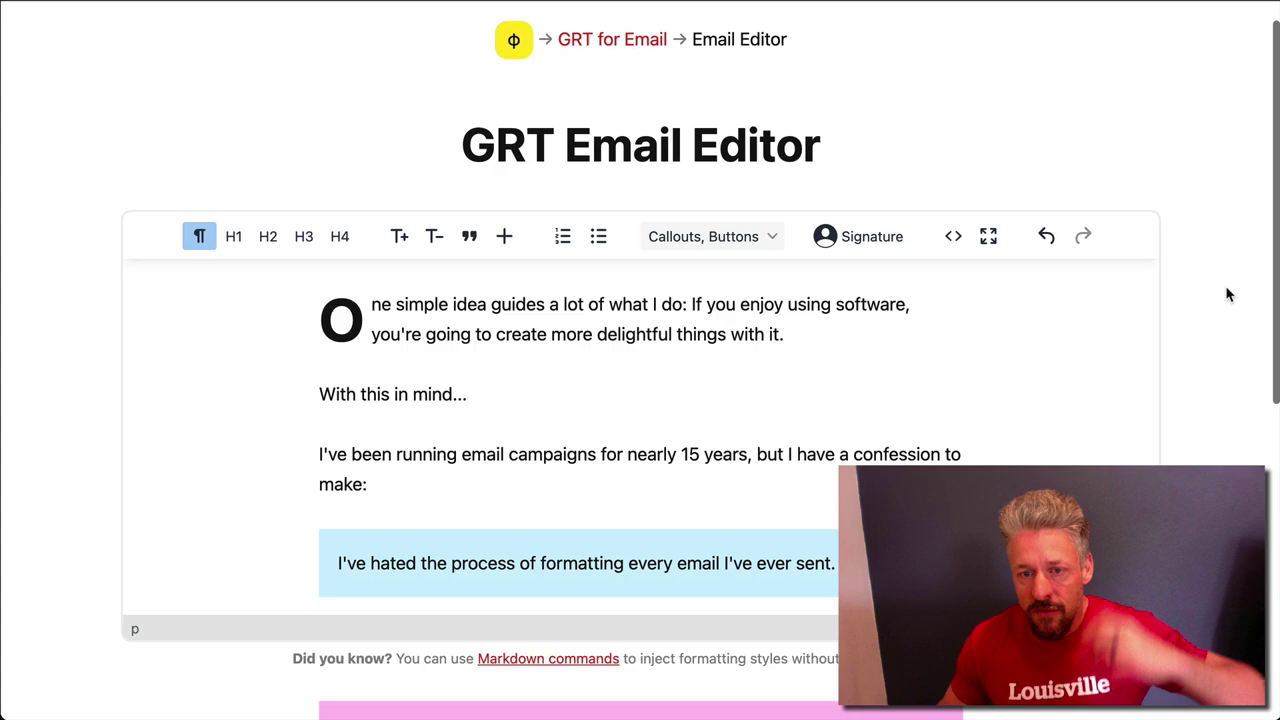
scroll(583, 366, "down", 10)
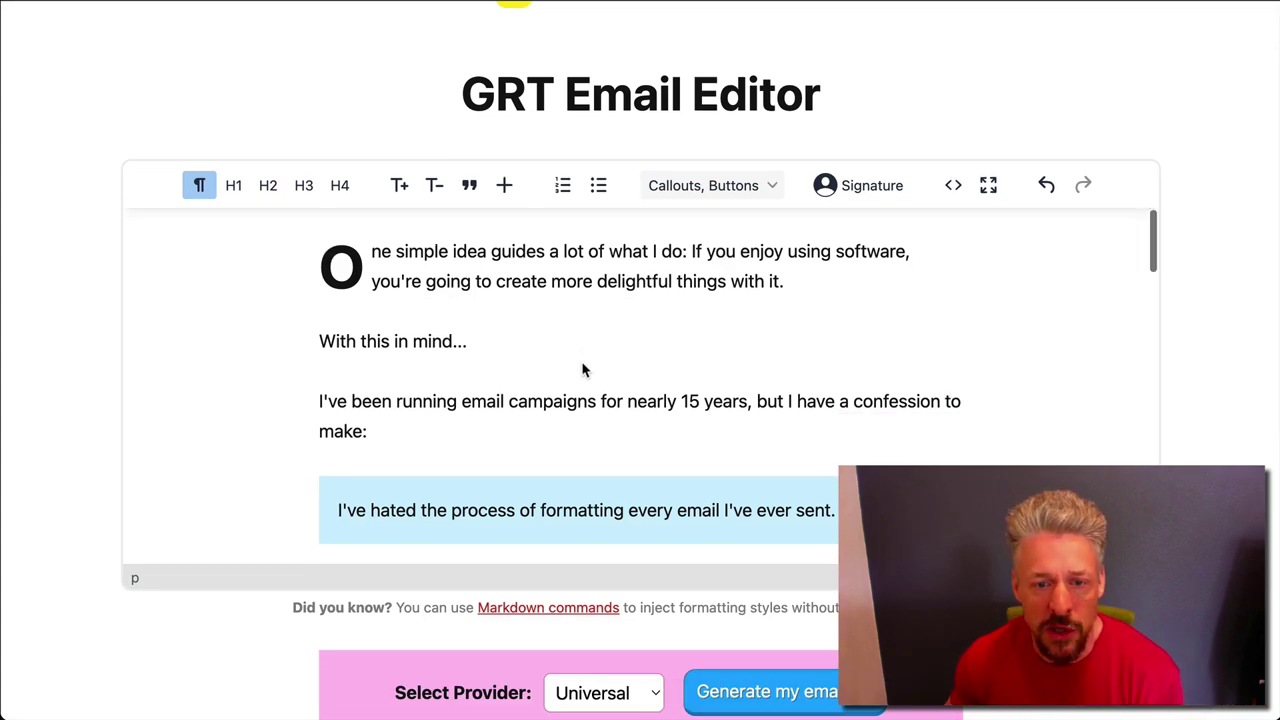
scroll(583, 368, "down", 8)
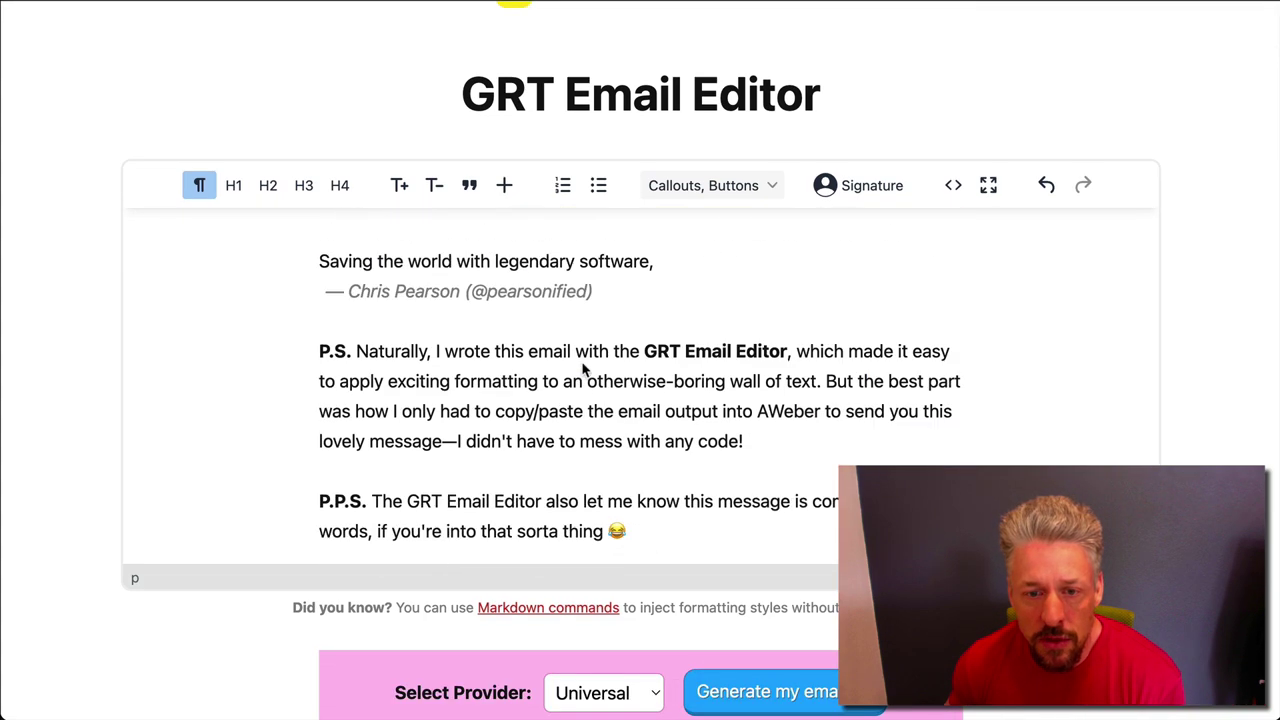
scroll(585, 370, "up", 15)
scroll(585, 370, "up", 2)
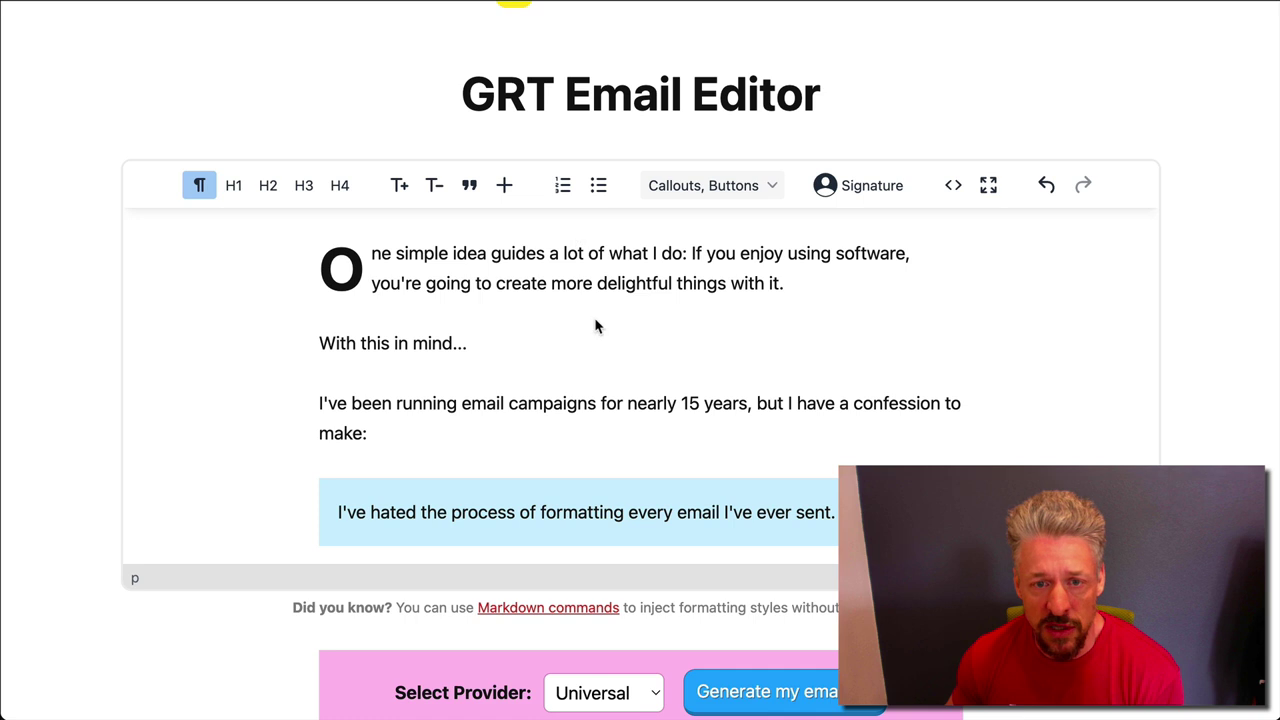
scroll(594, 326, "down", 1)
scroll(600, 326, "up", 1)
scroll(1272, 277, "down", 1)
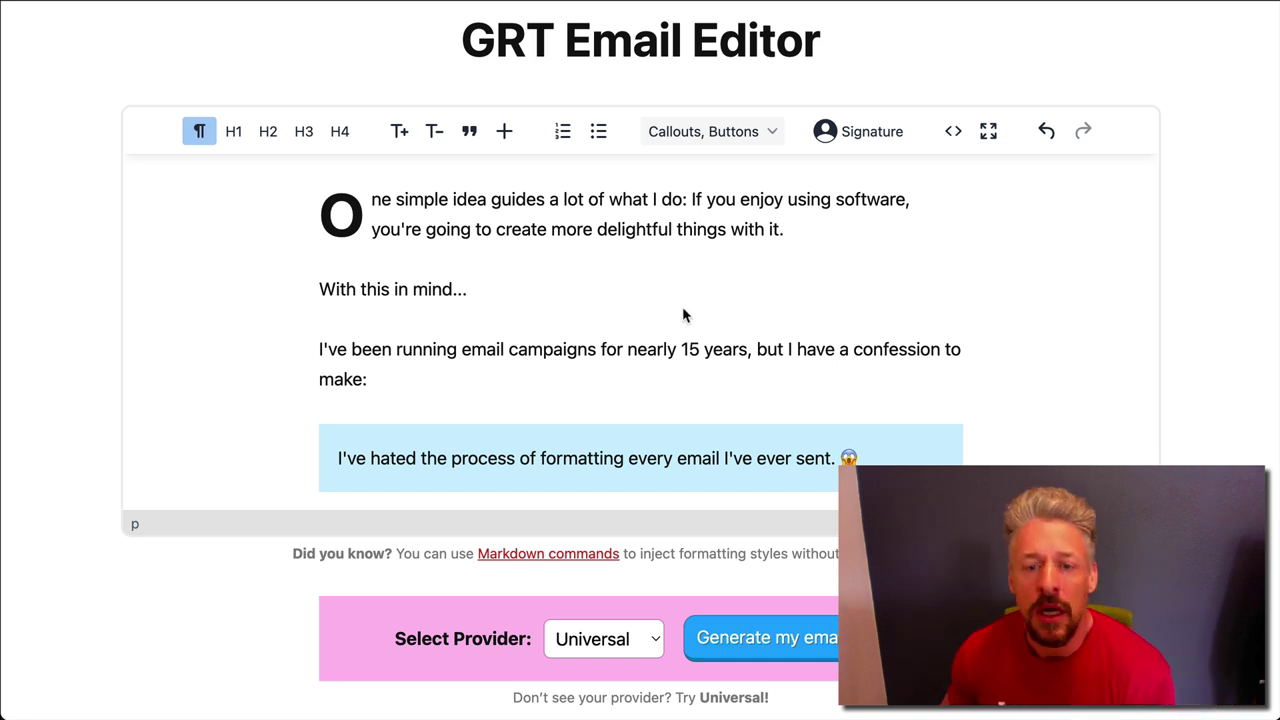
scroll(684, 315, "down", 3)
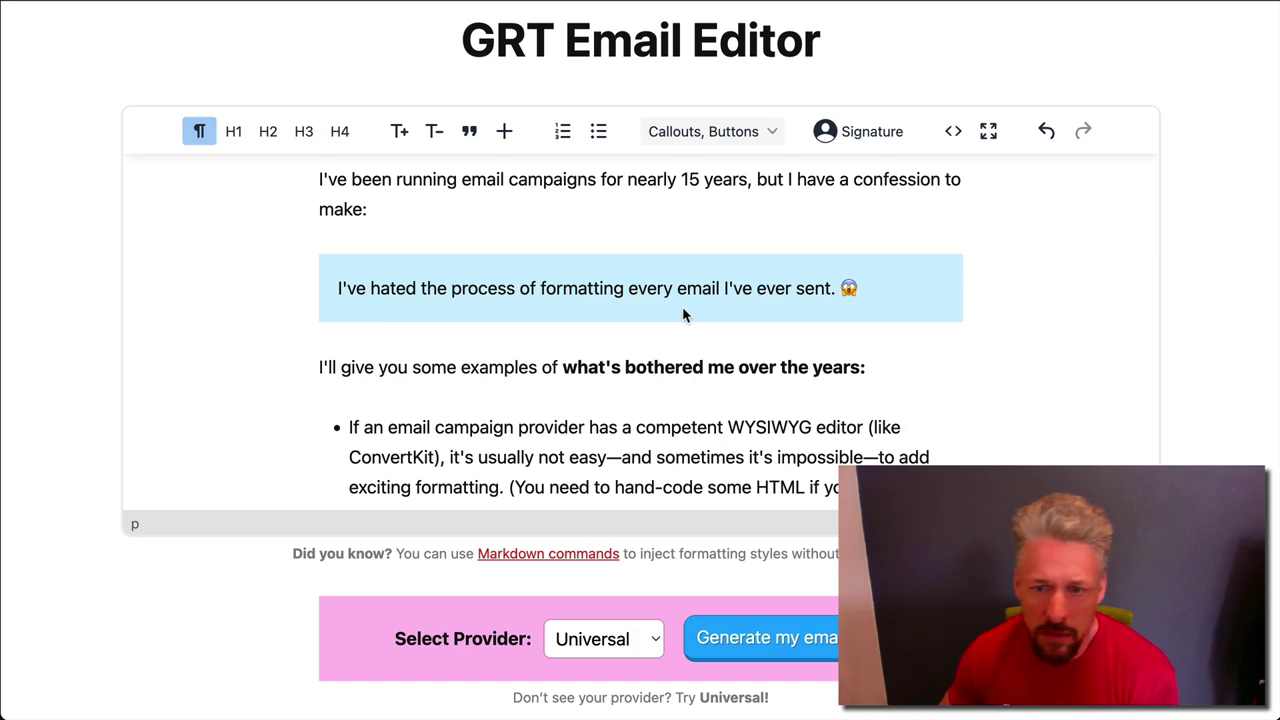
scroll(684, 315, "down", 10)
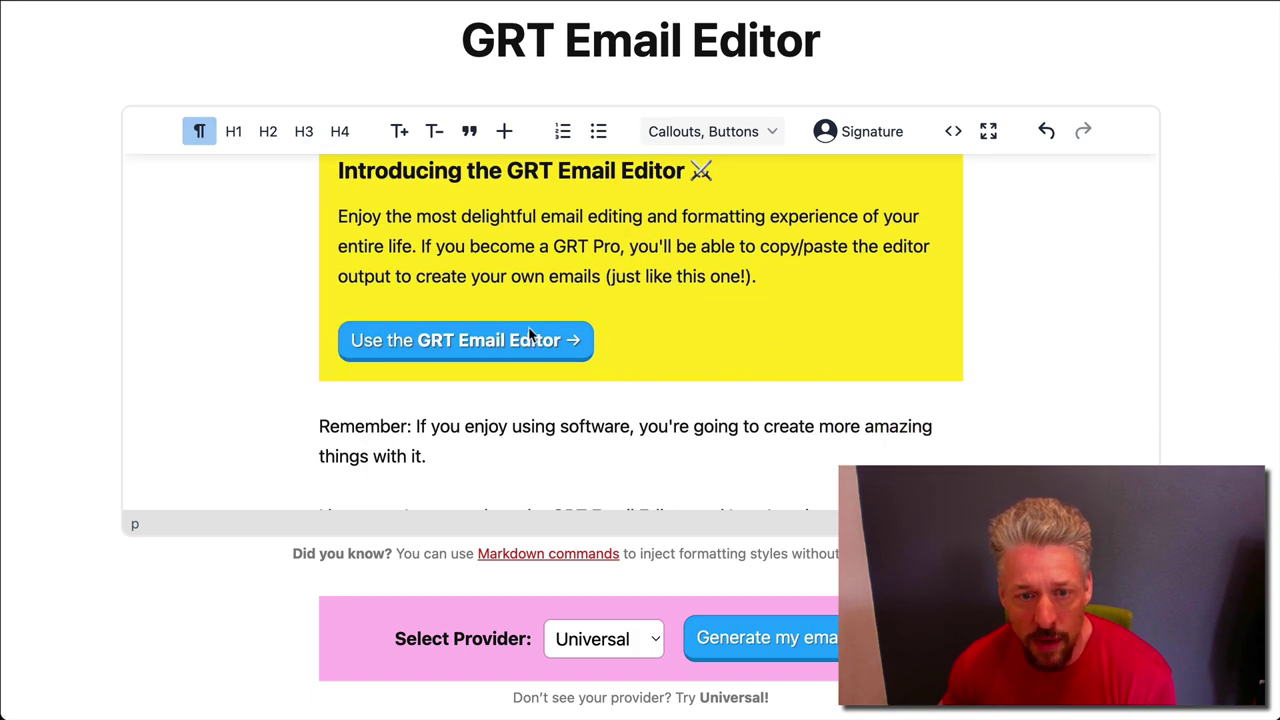
scroll(660, 305, "up", 1)
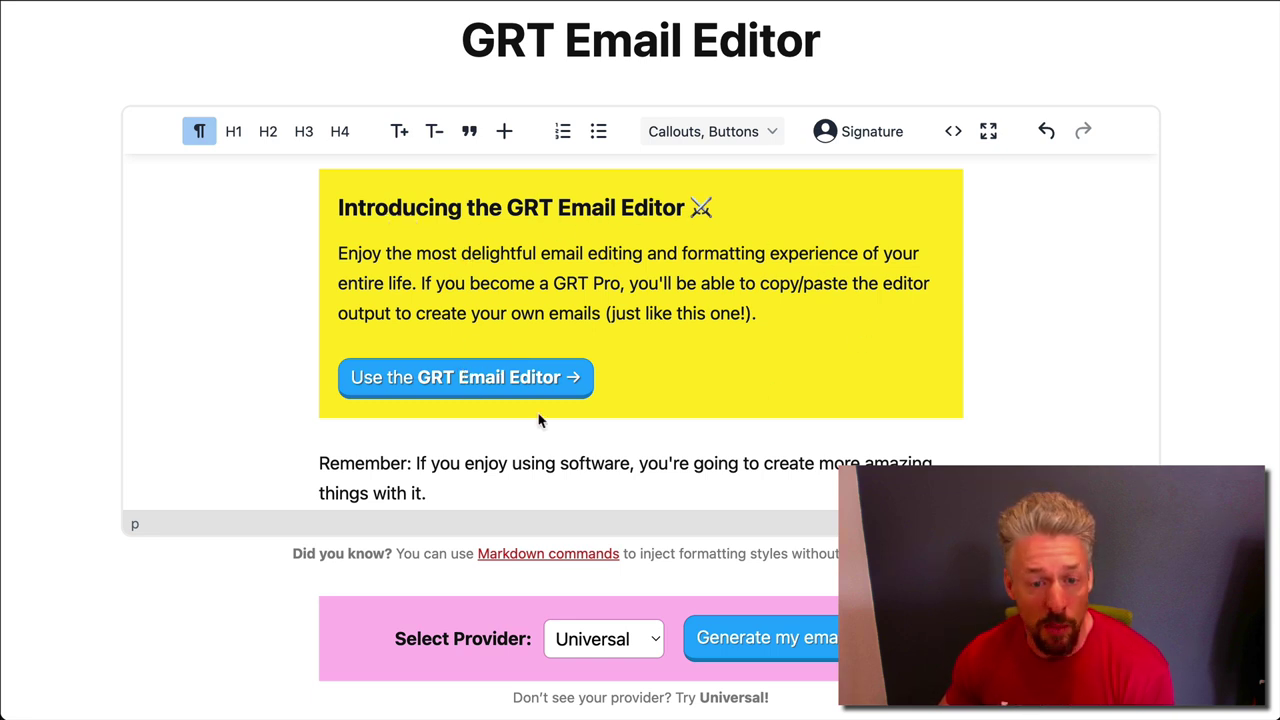
scroll(659, 358, "down", 5)
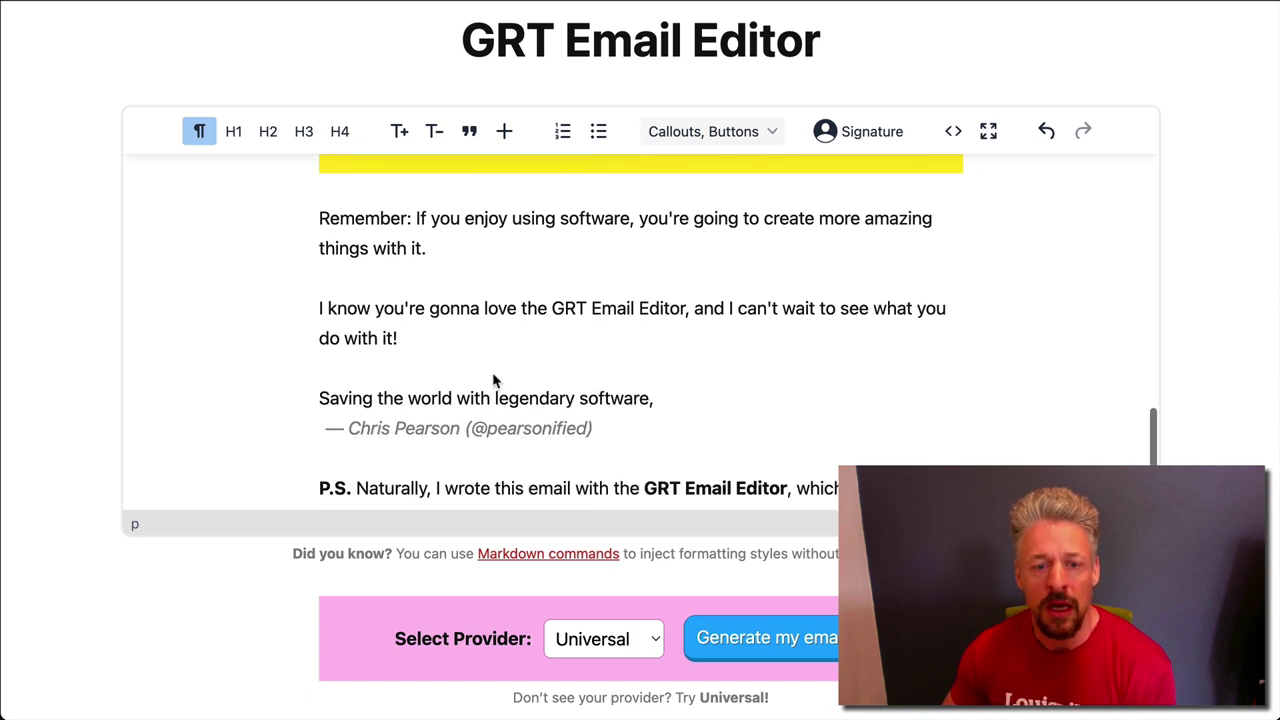
scroll(526, 432, "down", 4)
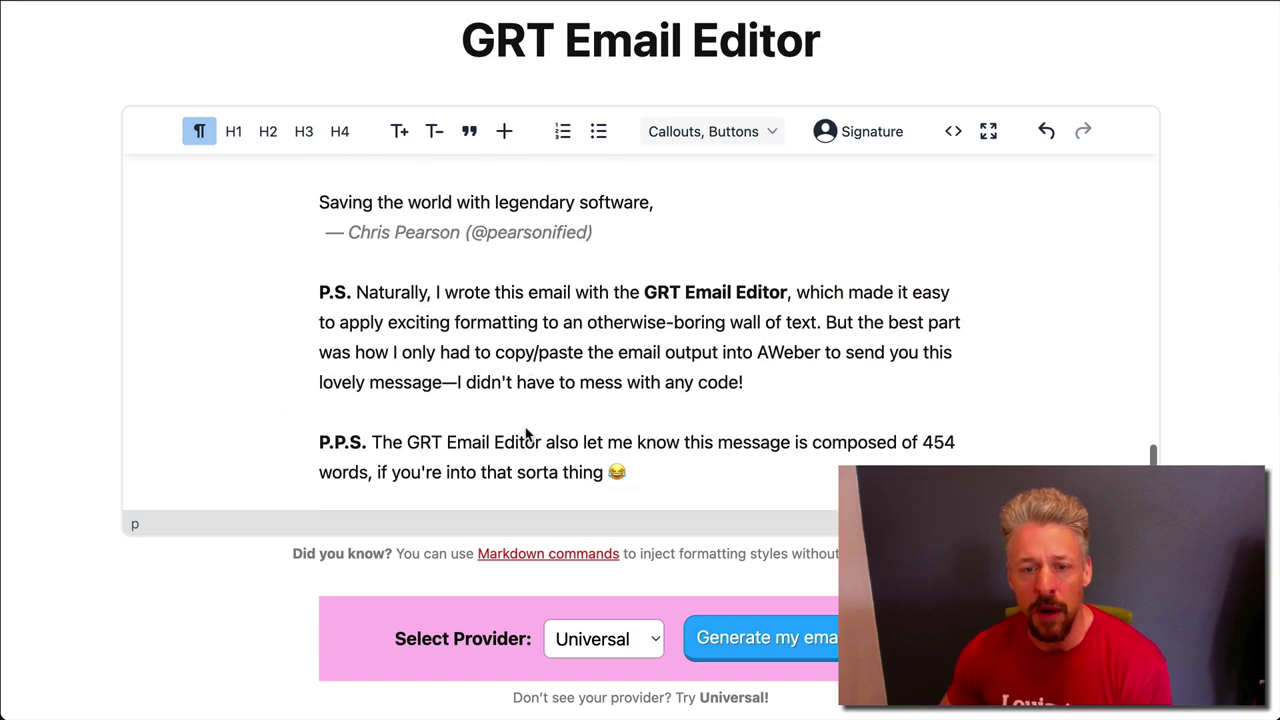
scroll(526, 432, "down", 1)
scroll(530, 435, "up", 20)
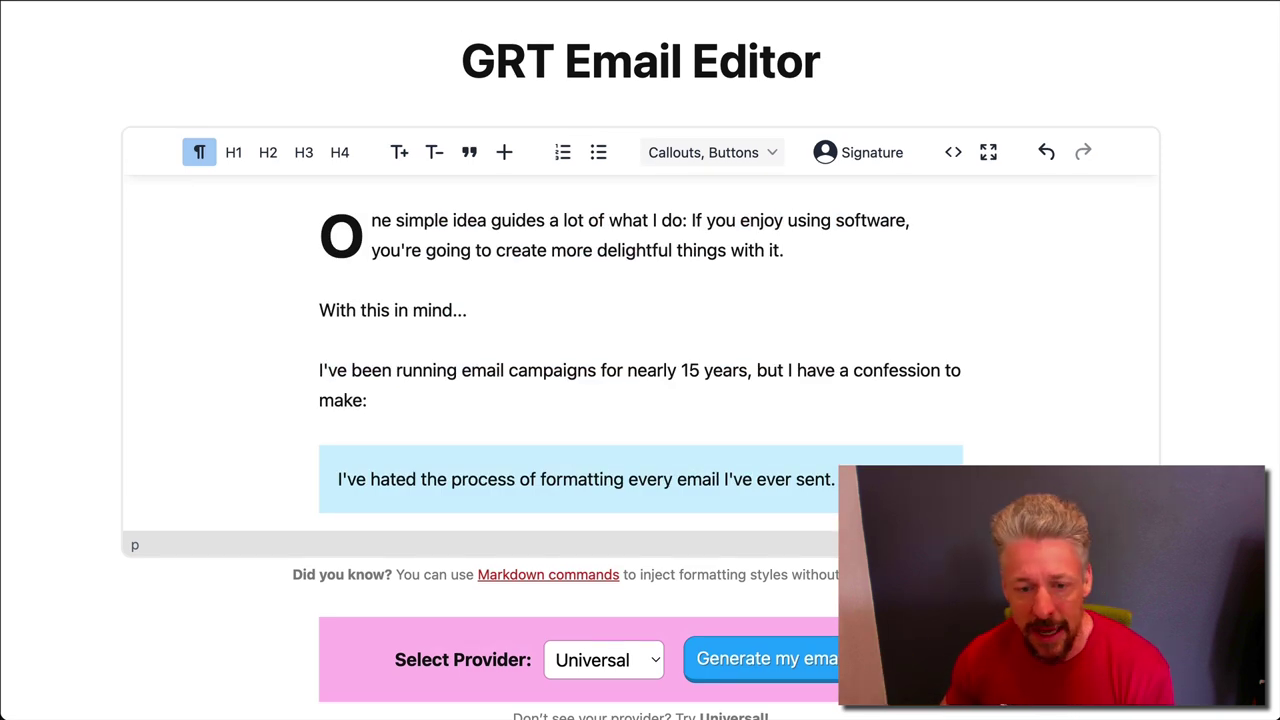
scroll(640, 360, "down", 8)
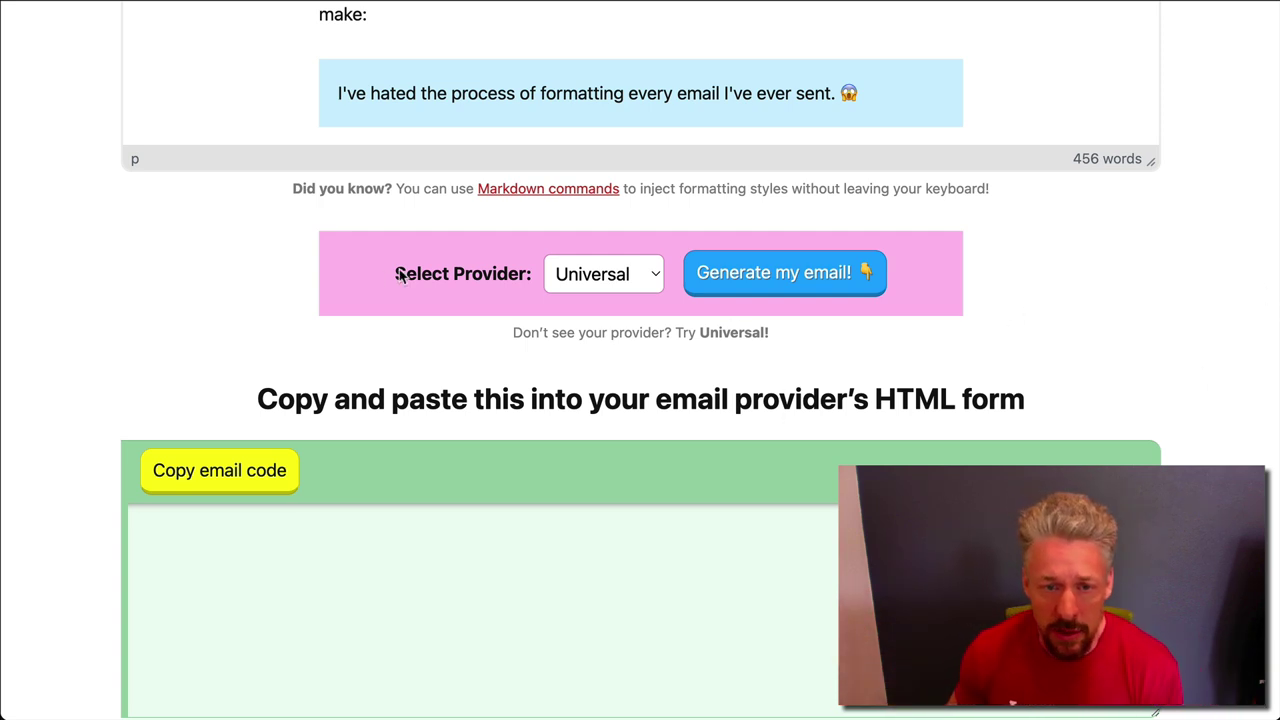
scroll(1200, 350, "up", 3)
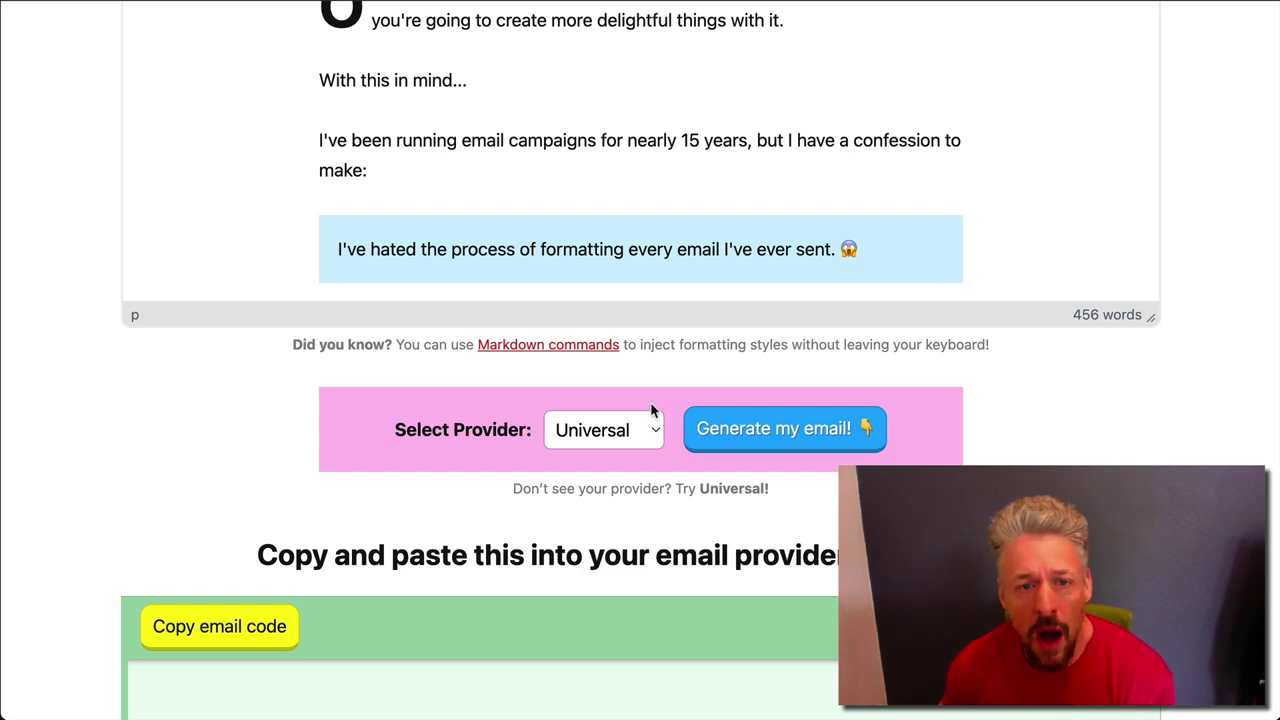
Keep Universal as the selected email provider
left_click(638, 431)
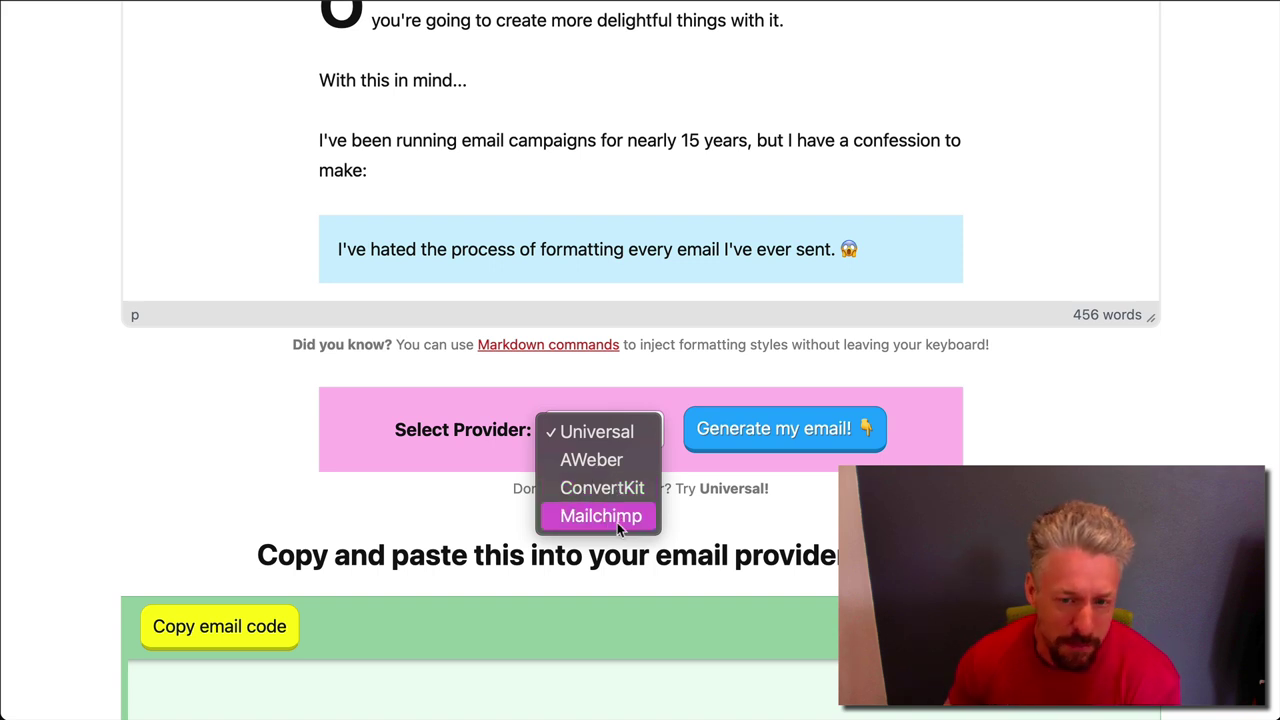
left_click(626, 436)
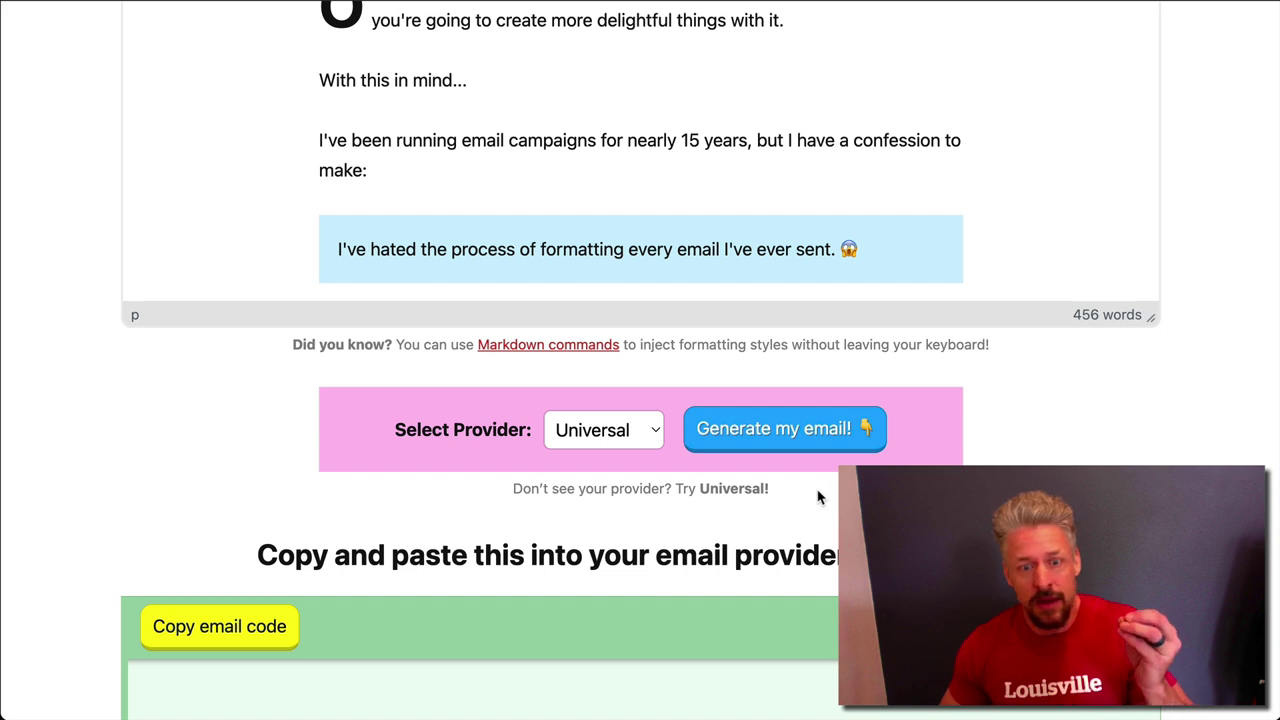
left_click(645, 432)
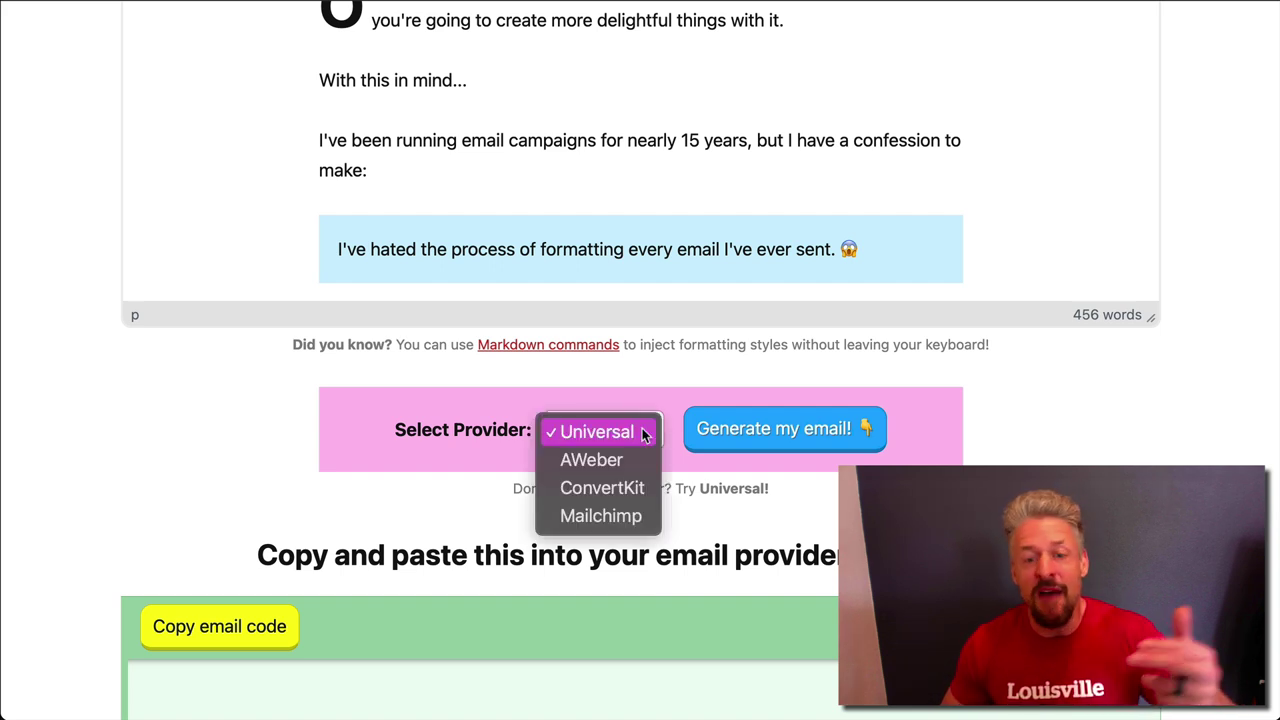
left_click(788, 486)
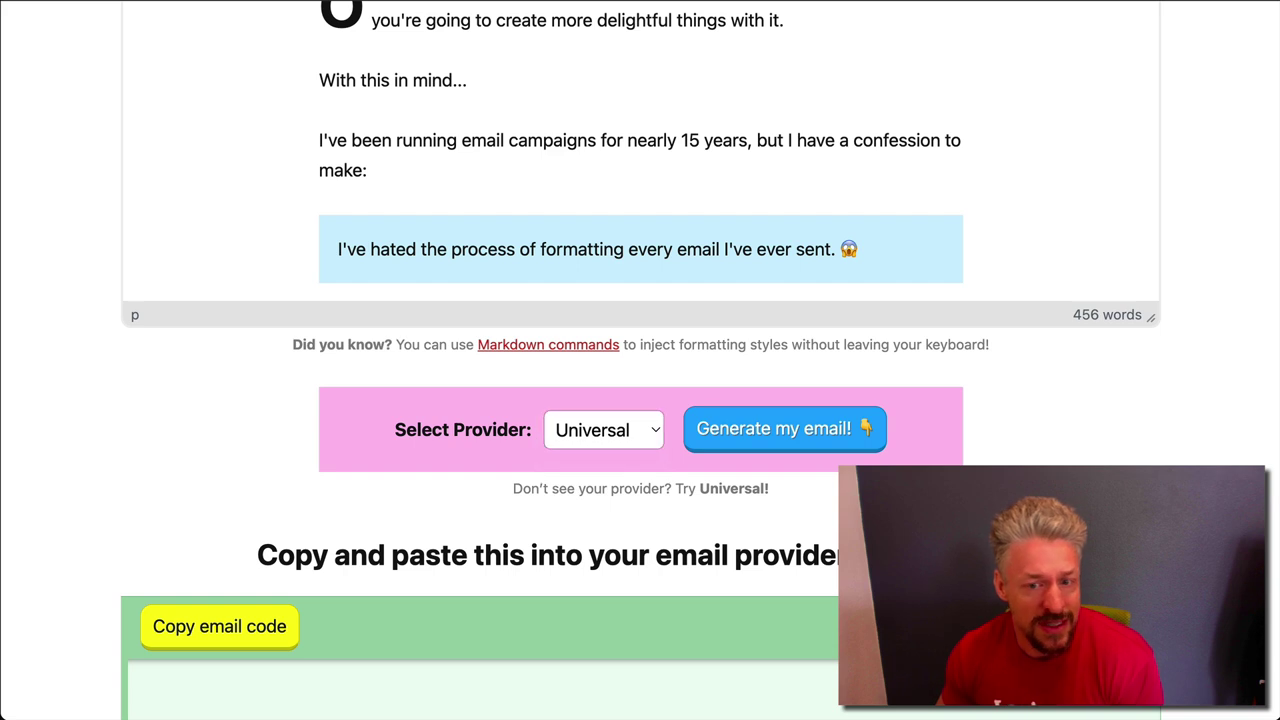
left_click(645, 436)
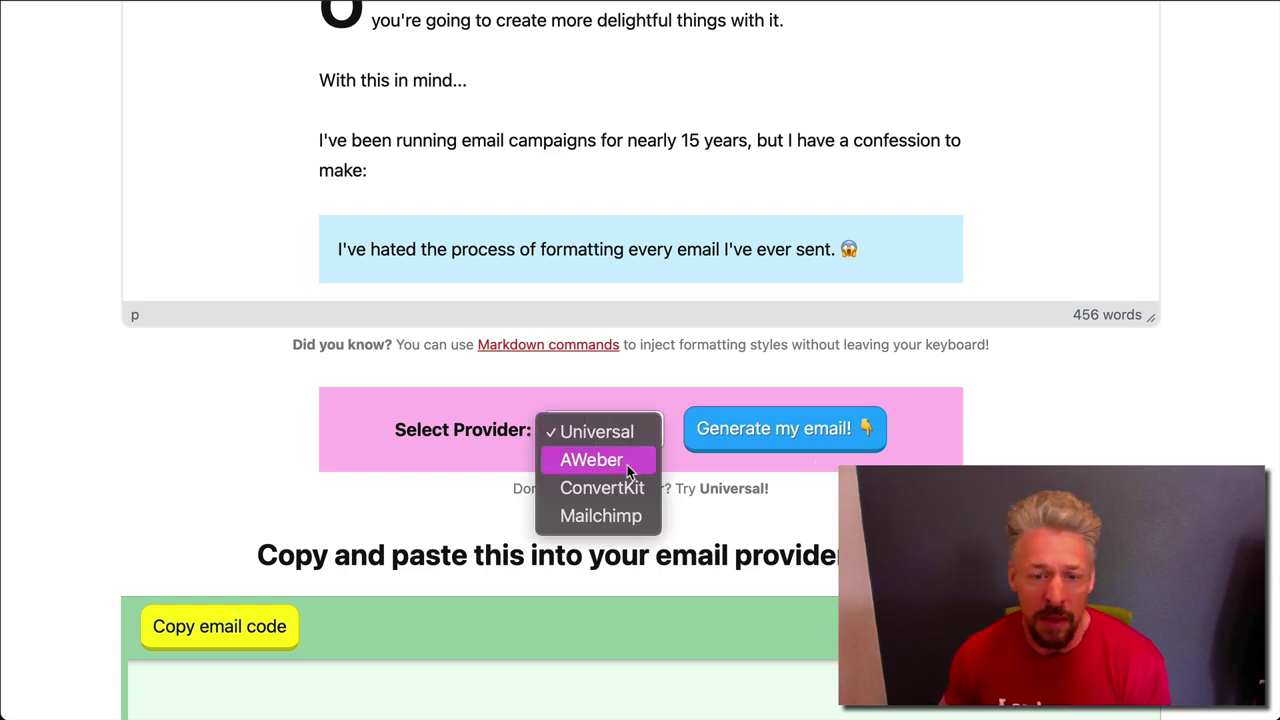
key("Escape")
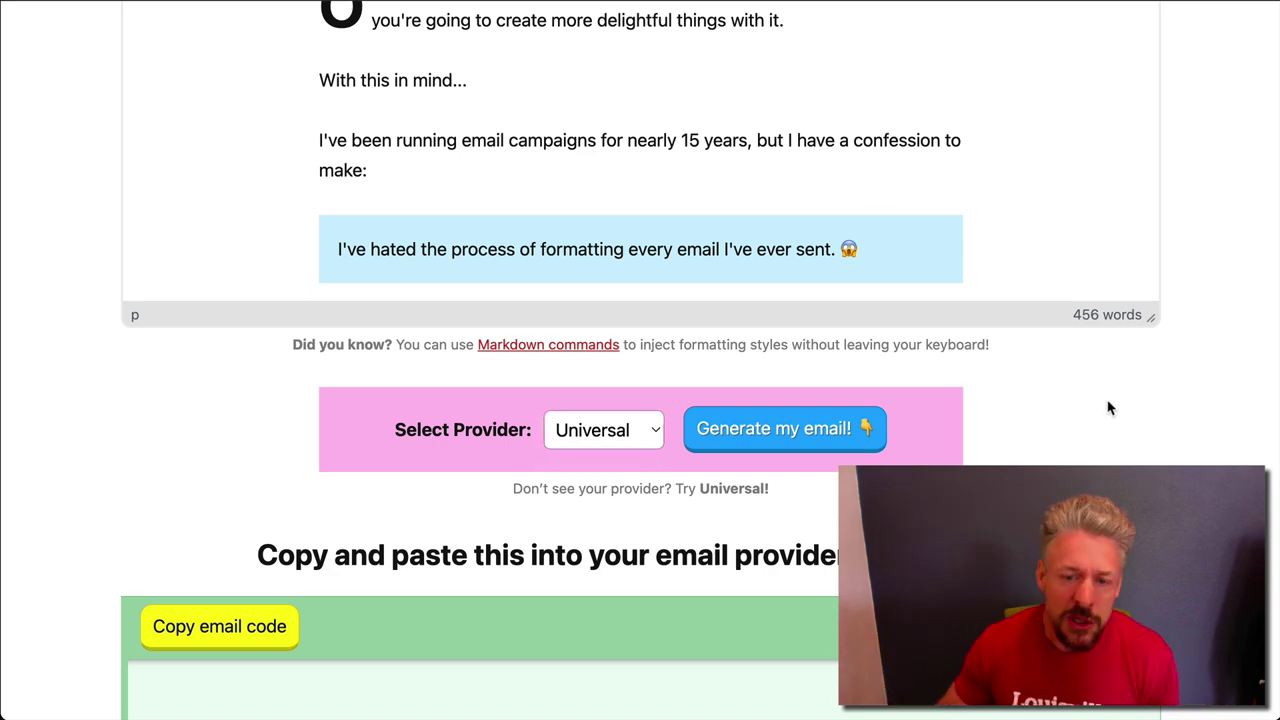
Generate the email's HTML, copy the code, and switch to the ConvertKit tab
left_click(810, 432)
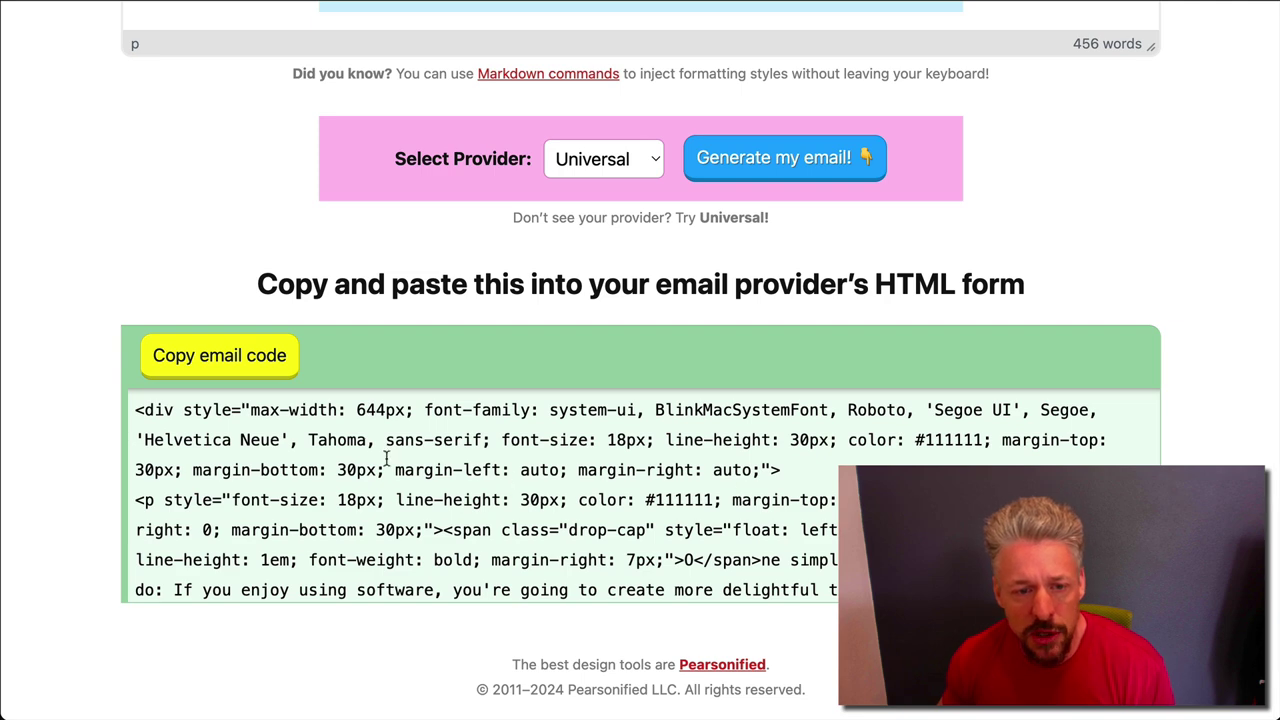
scroll(1180, 240, "up", 2)
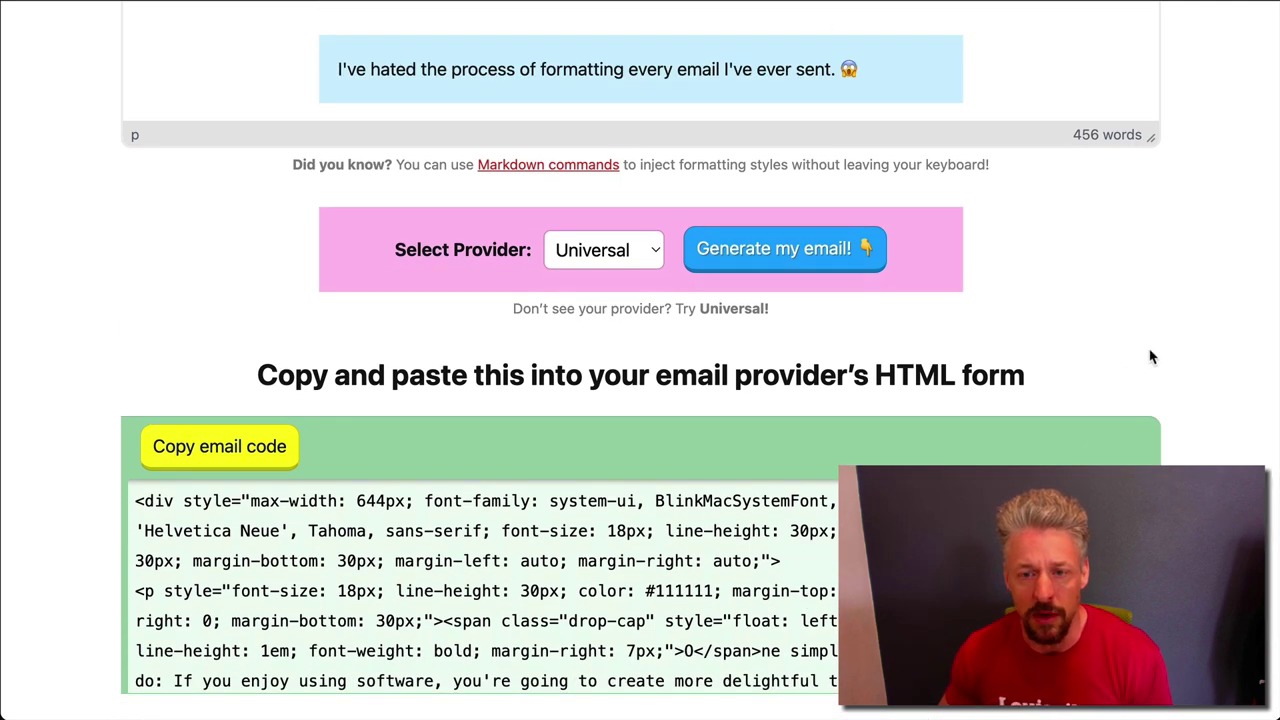
left_click(234, 446)
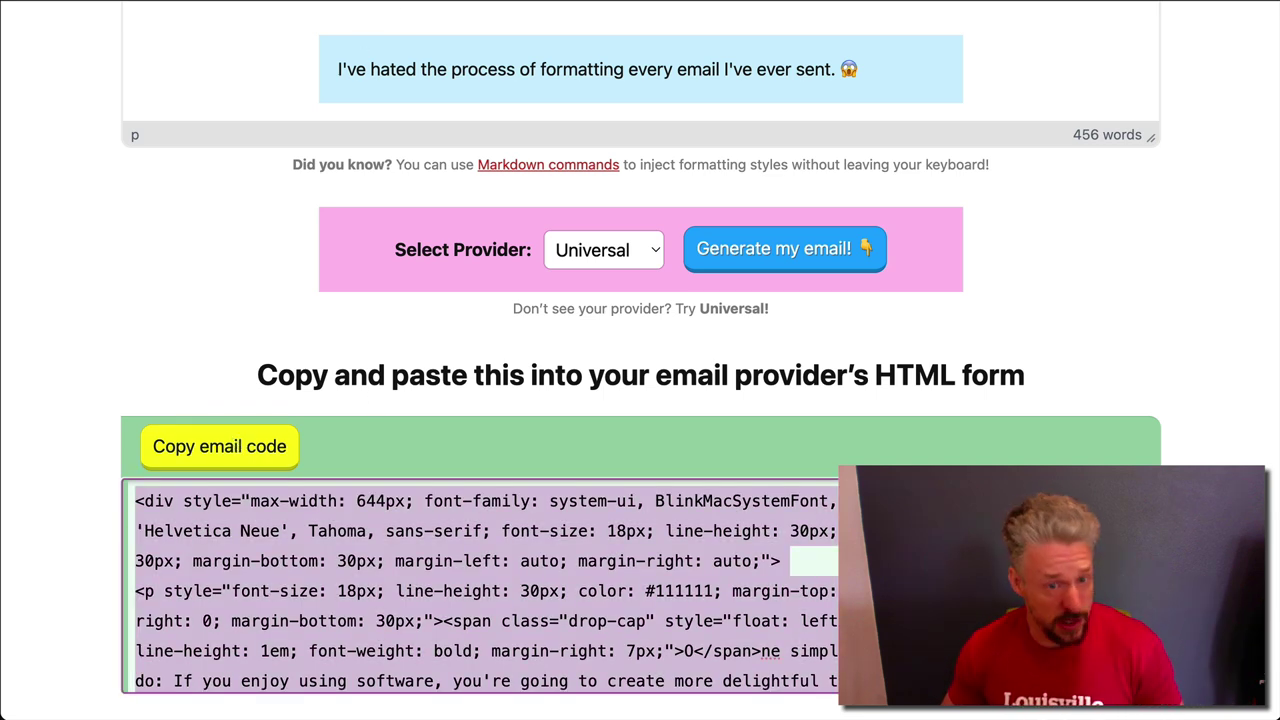
left_click(420, 2)
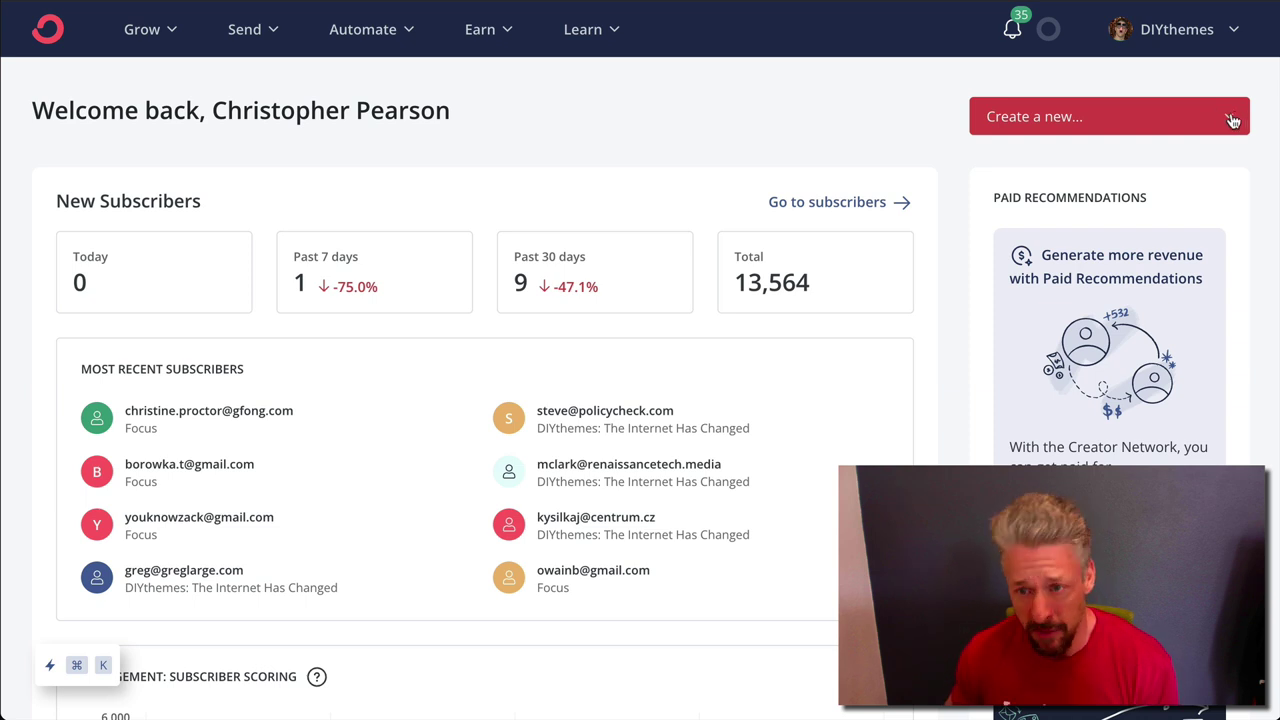
Choose Broadcast from the Create a new... menu to start a new draft
left_click(1233, 120)
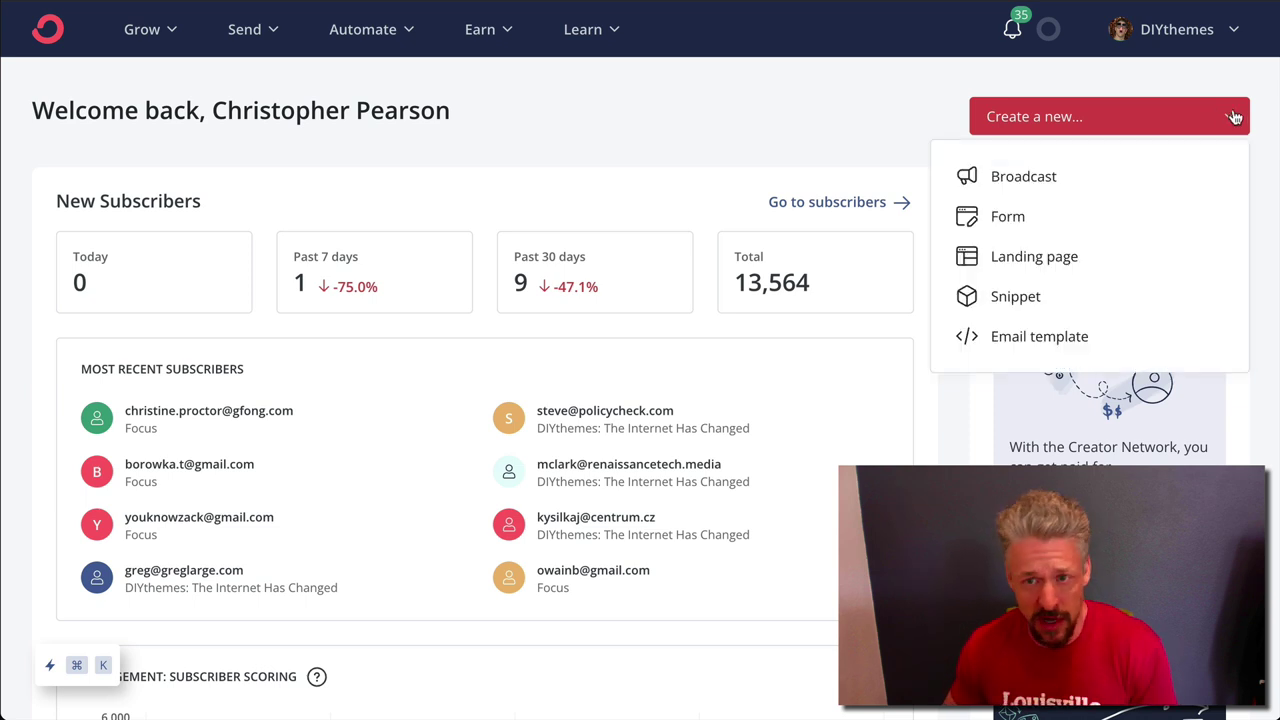
left_click(1058, 178)
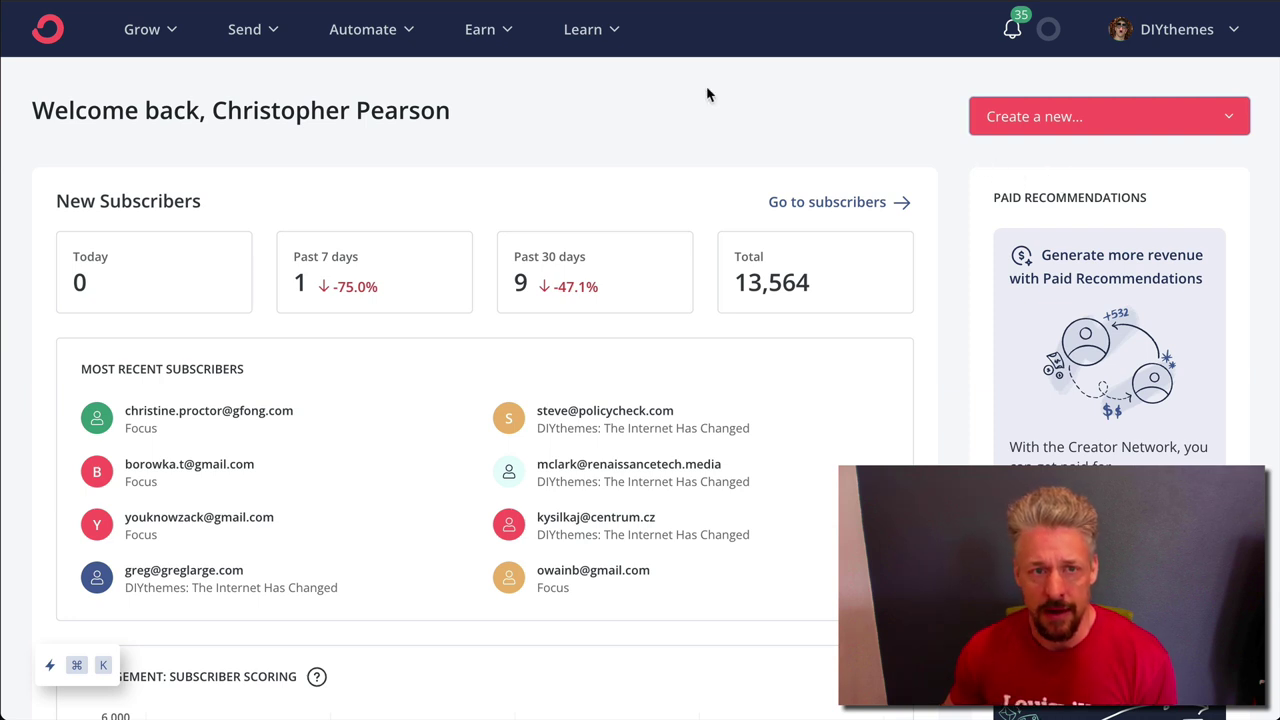
left_click(1154, 120)
left_click(1032, 186)
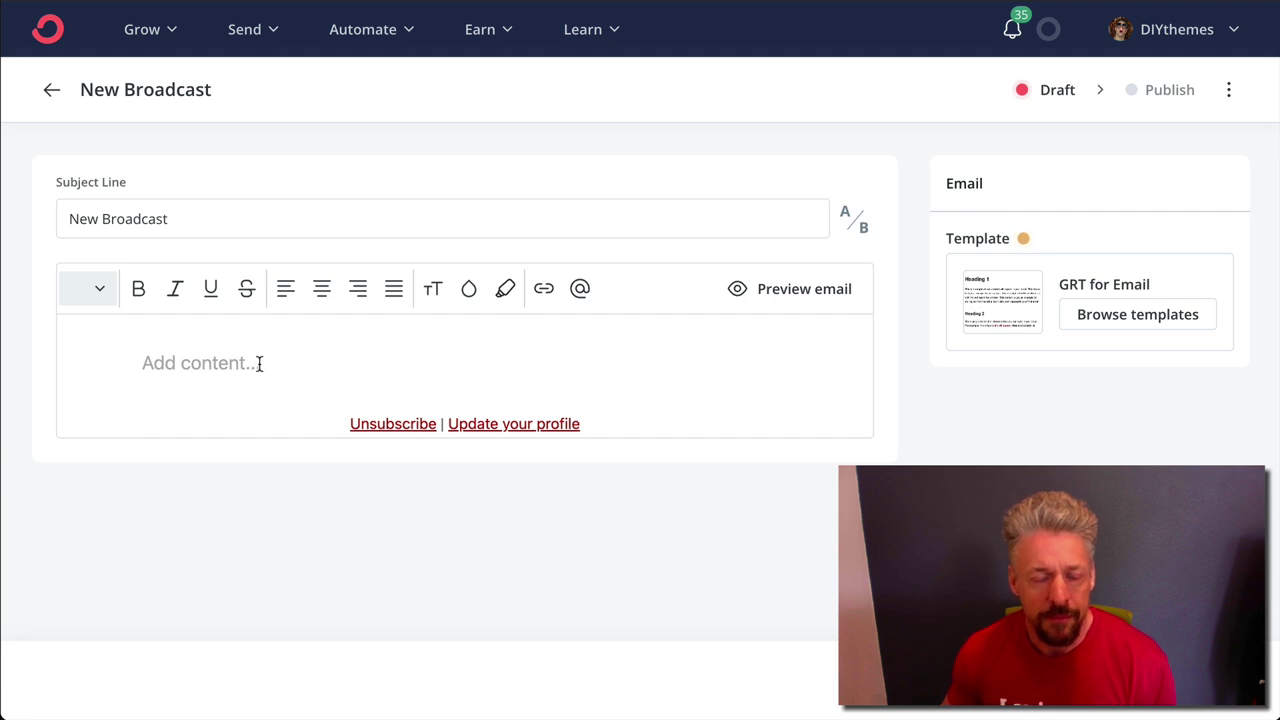
Set the broadcast subject line to 'Add a subject line'
left_click(254, 214)
key("ctrl+a")
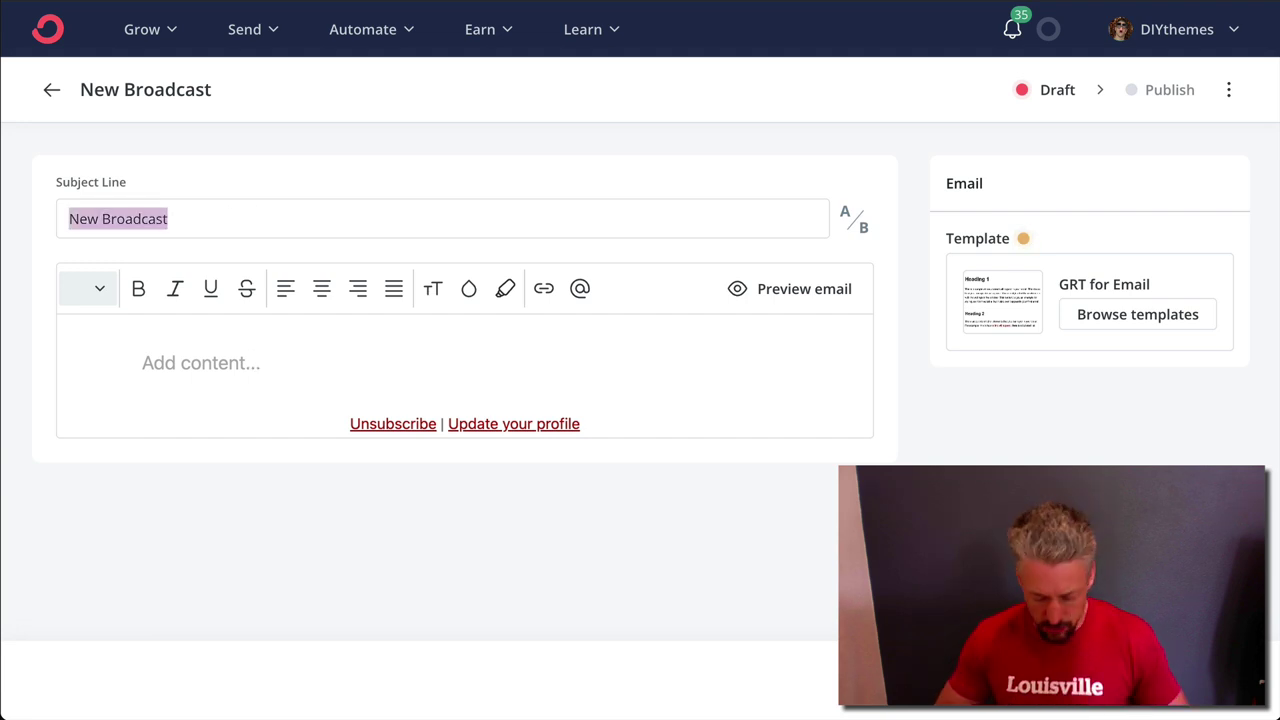
type("Add")
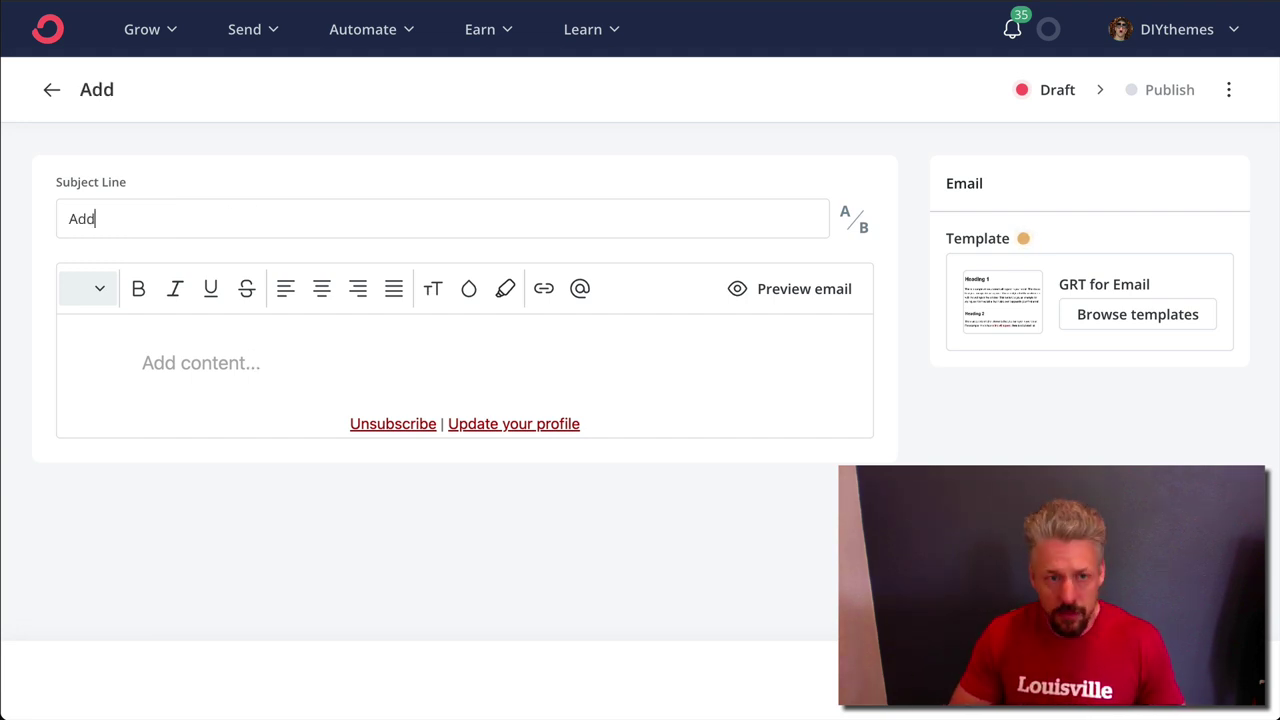
type(" a subject lin")
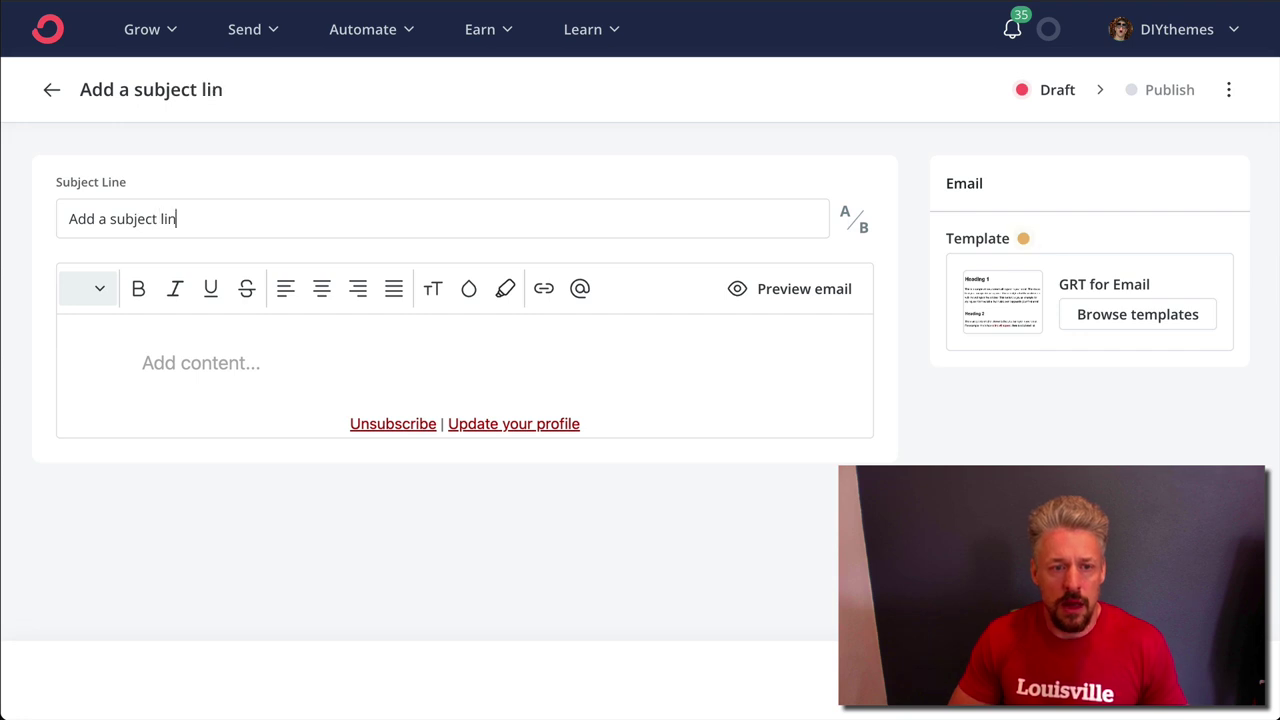
type("e")
Insert an HTML block from the Advanced block menu and open its code editor
left_click(306, 363)
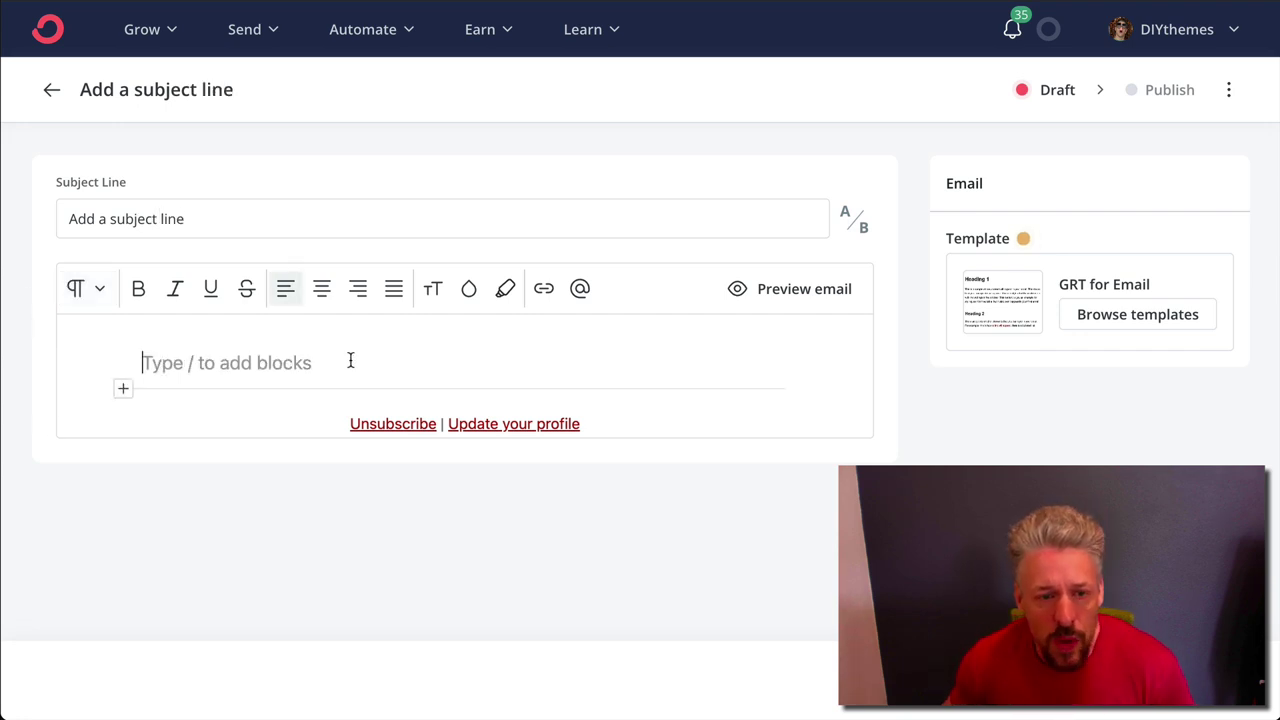
left_click(123, 391)
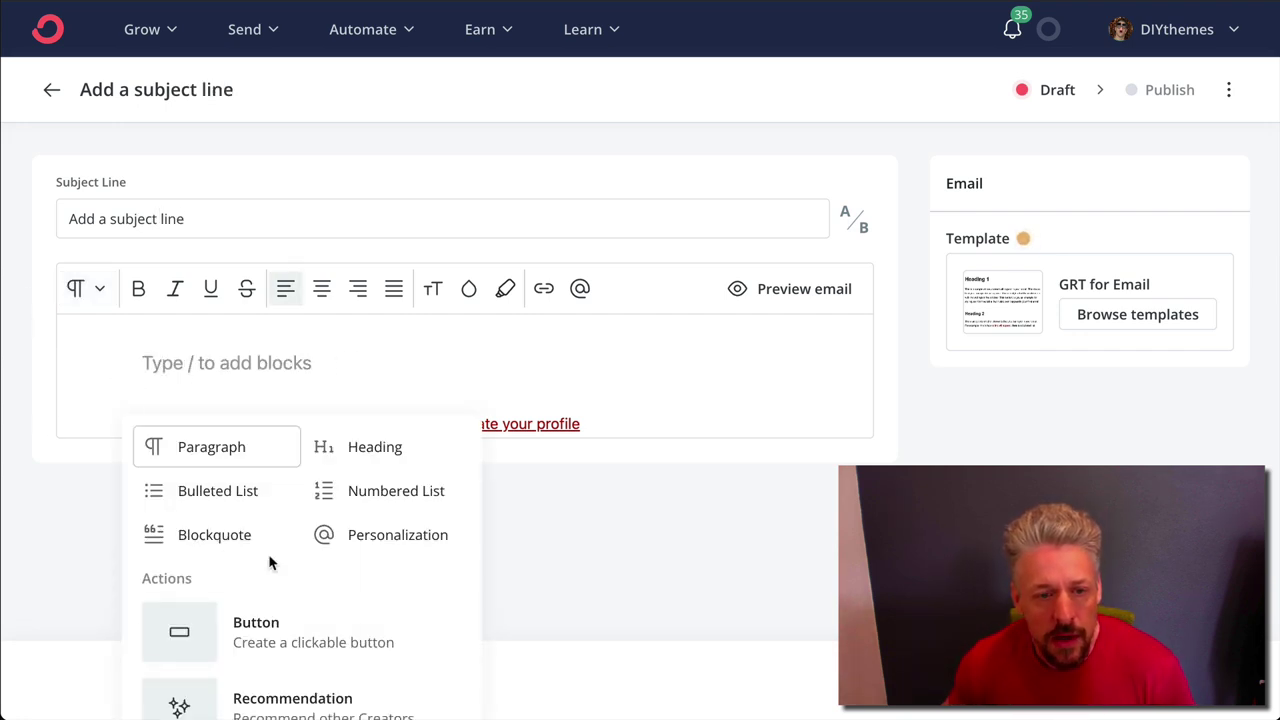
scroll(337, 600, "down", 6)
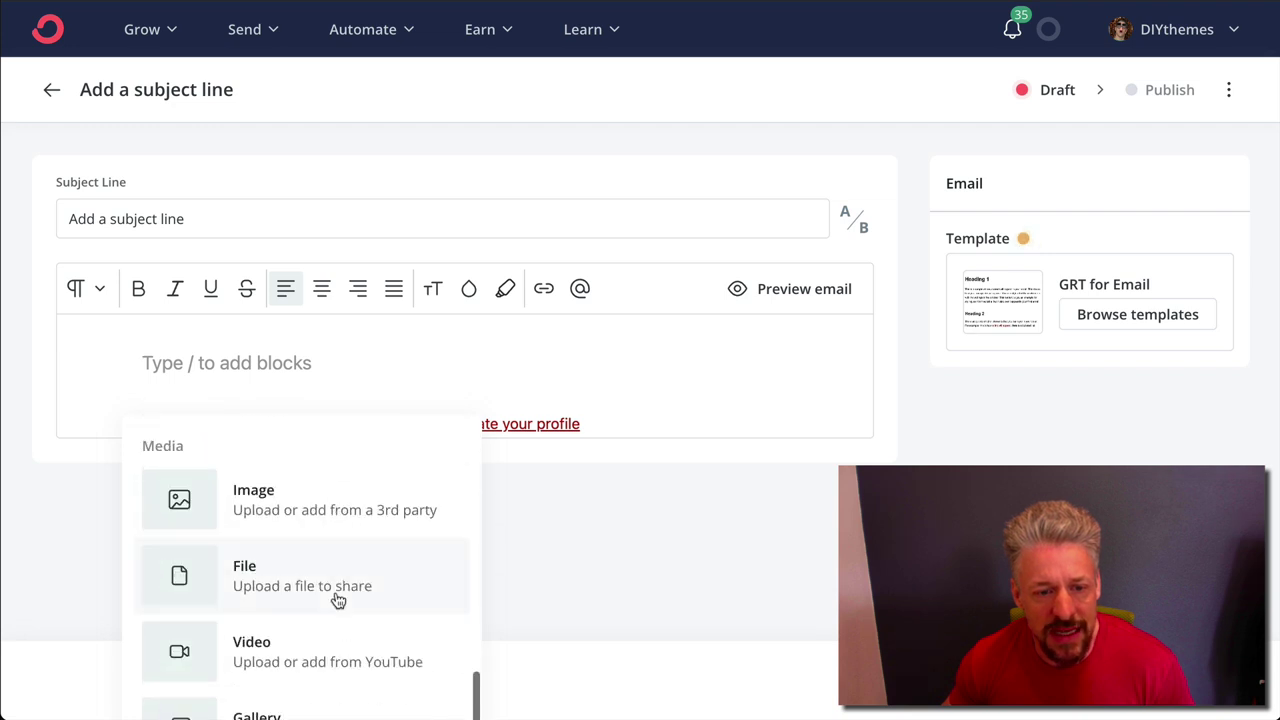
scroll(337, 600, "down", 5)
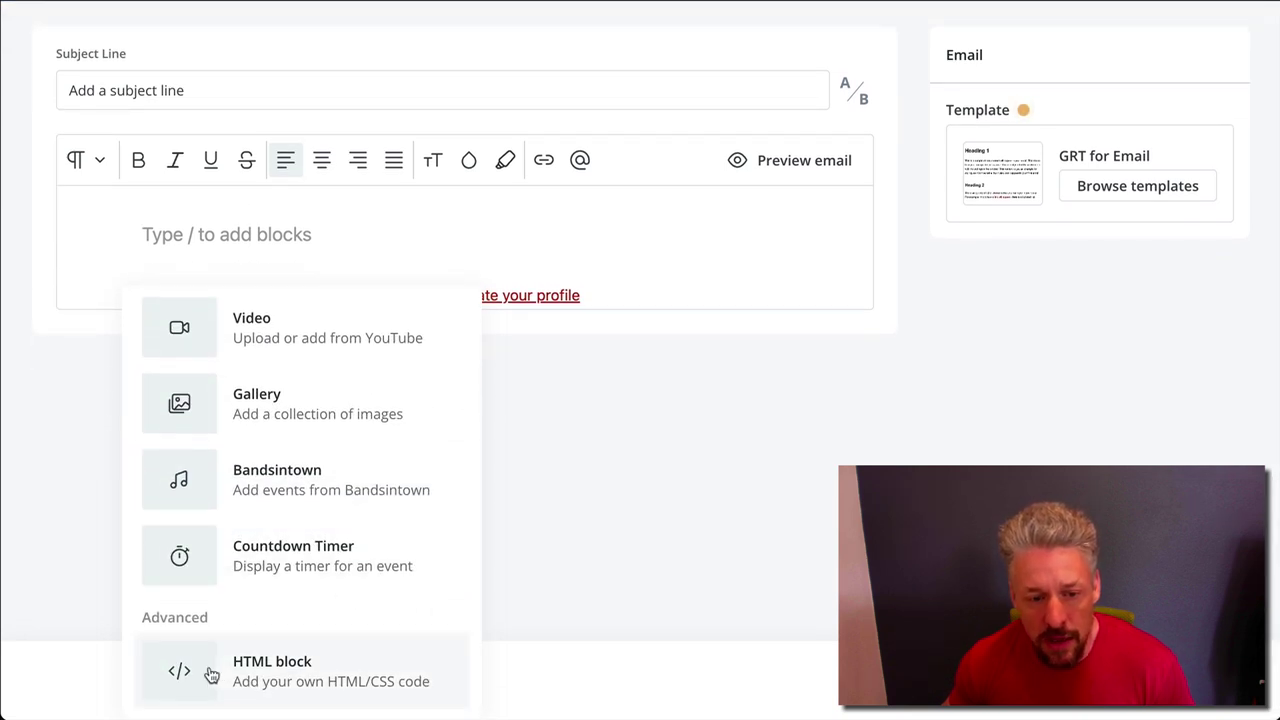
left_click(212, 676)
left_click(260, 374)
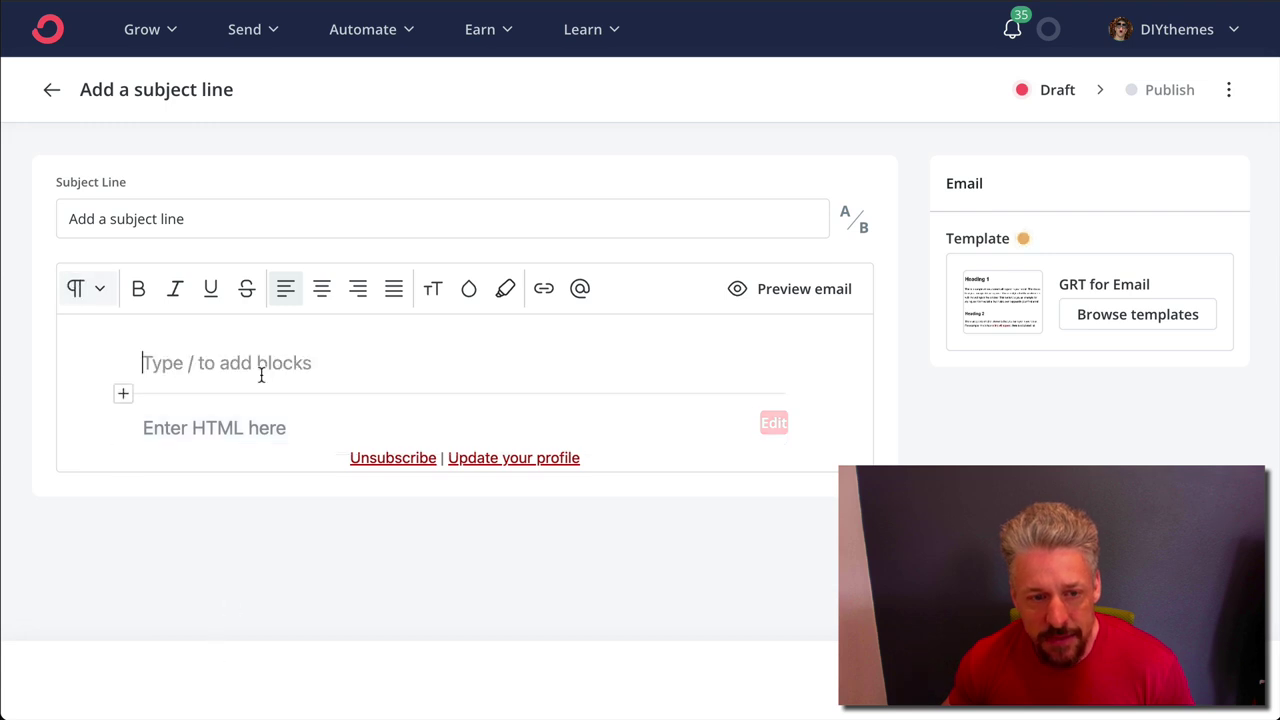
left_click(353, 440)
Paste the copied GRT email HTML into the HTML block's Edit HTML field
left_click(773, 422)
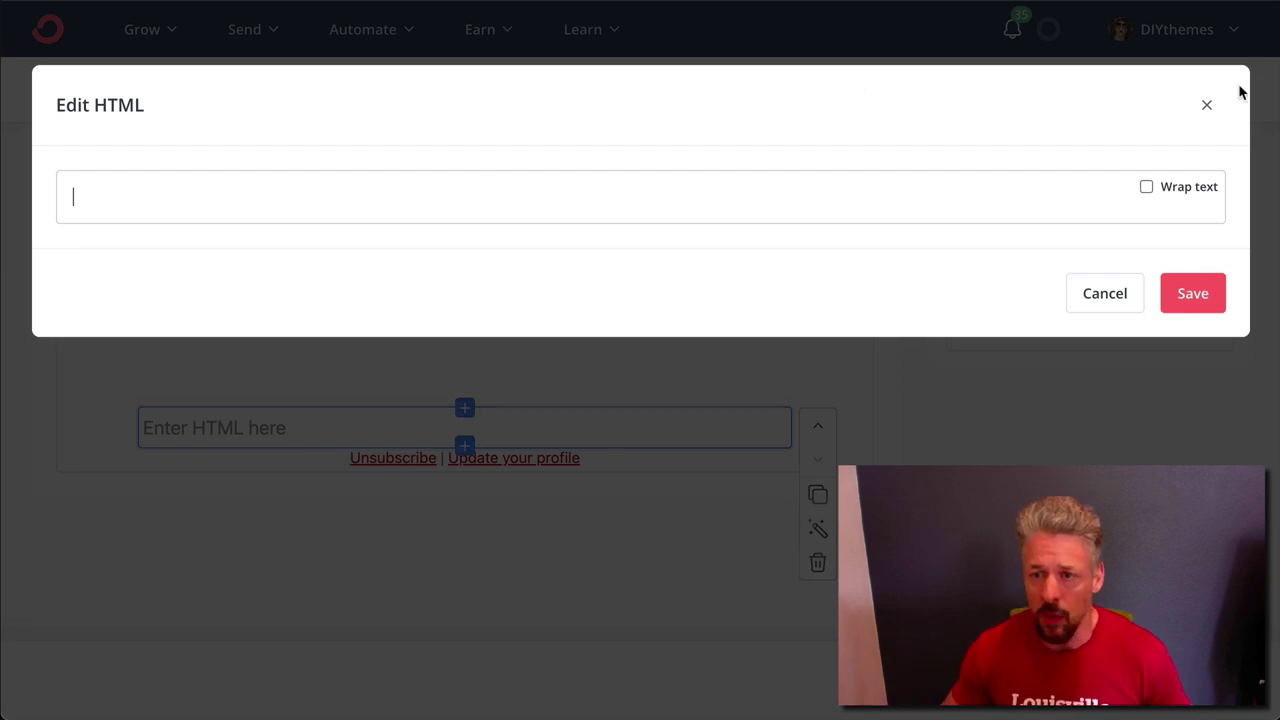
left_click(1206, 104)
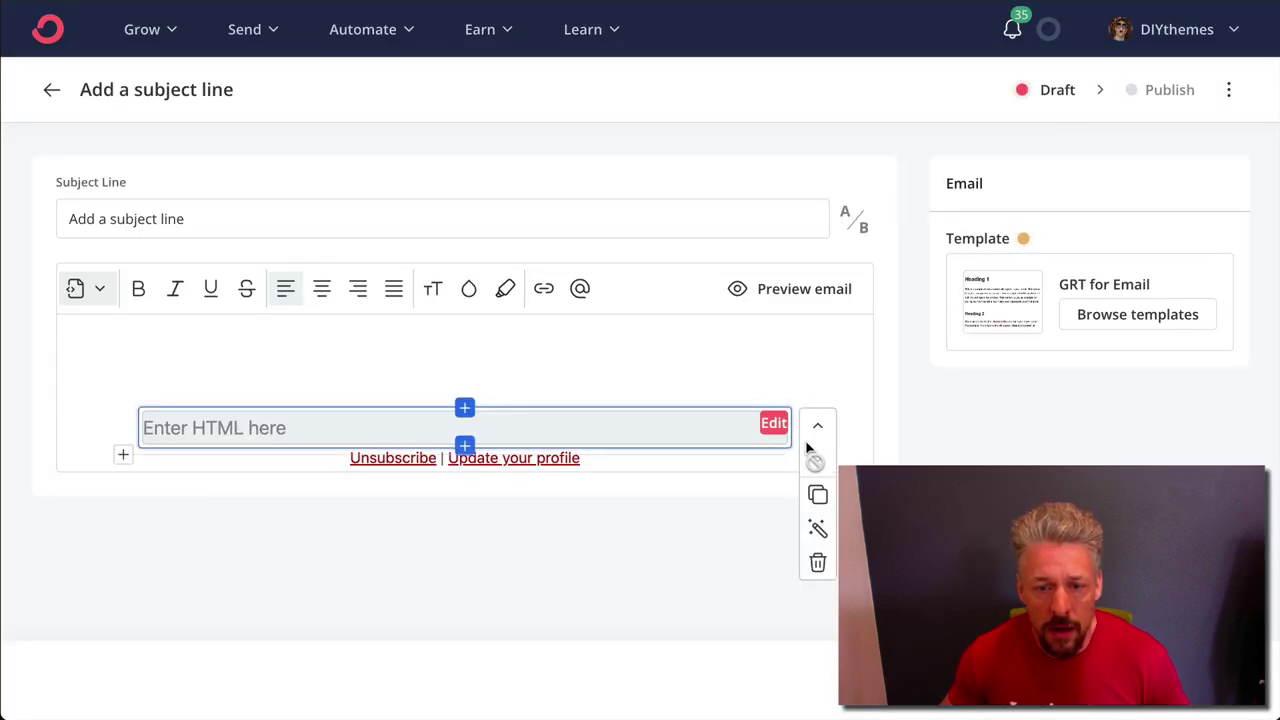
left_click(773, 425)
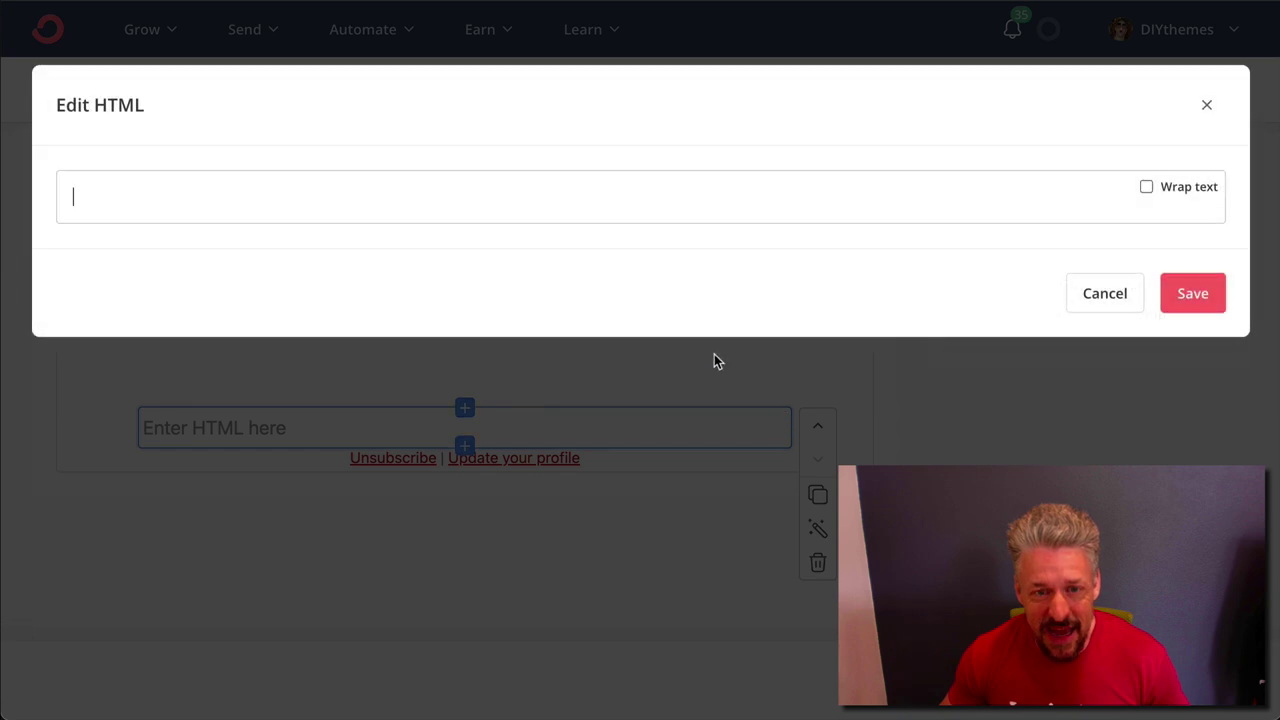
key("ctrl+v")
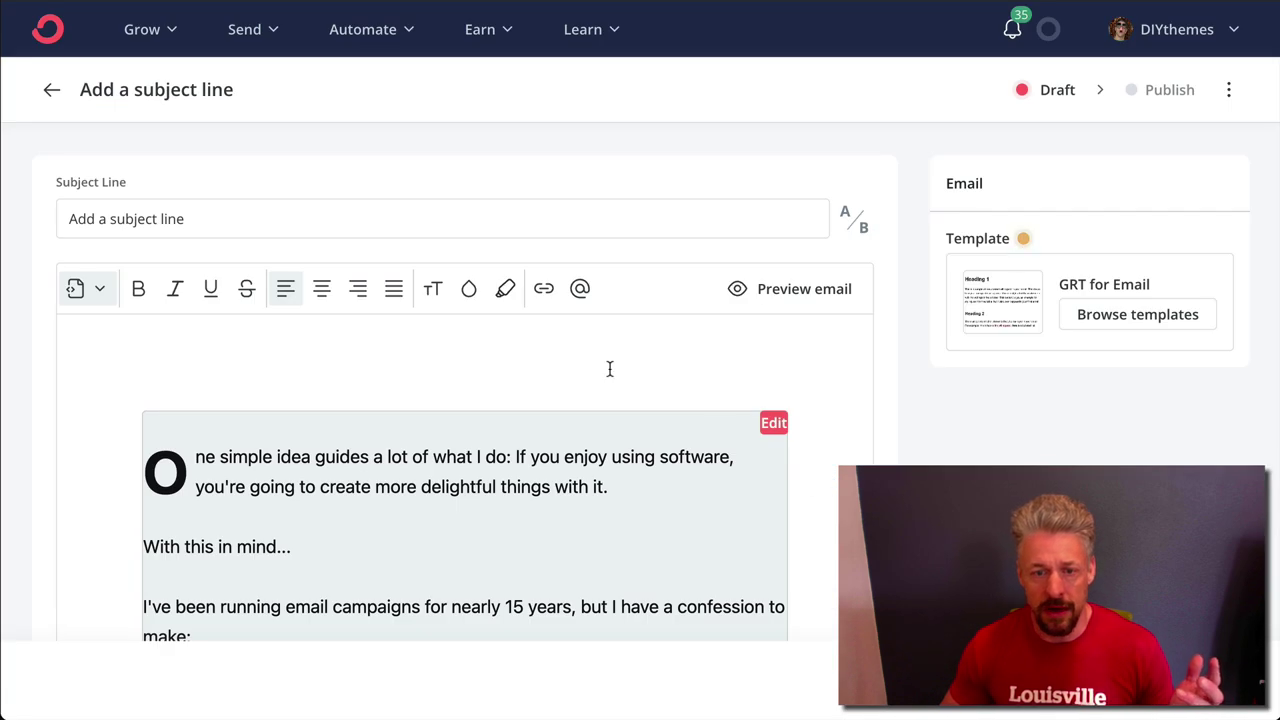
Remove the empty paragraph above the pasted email
left_click(605, 369)
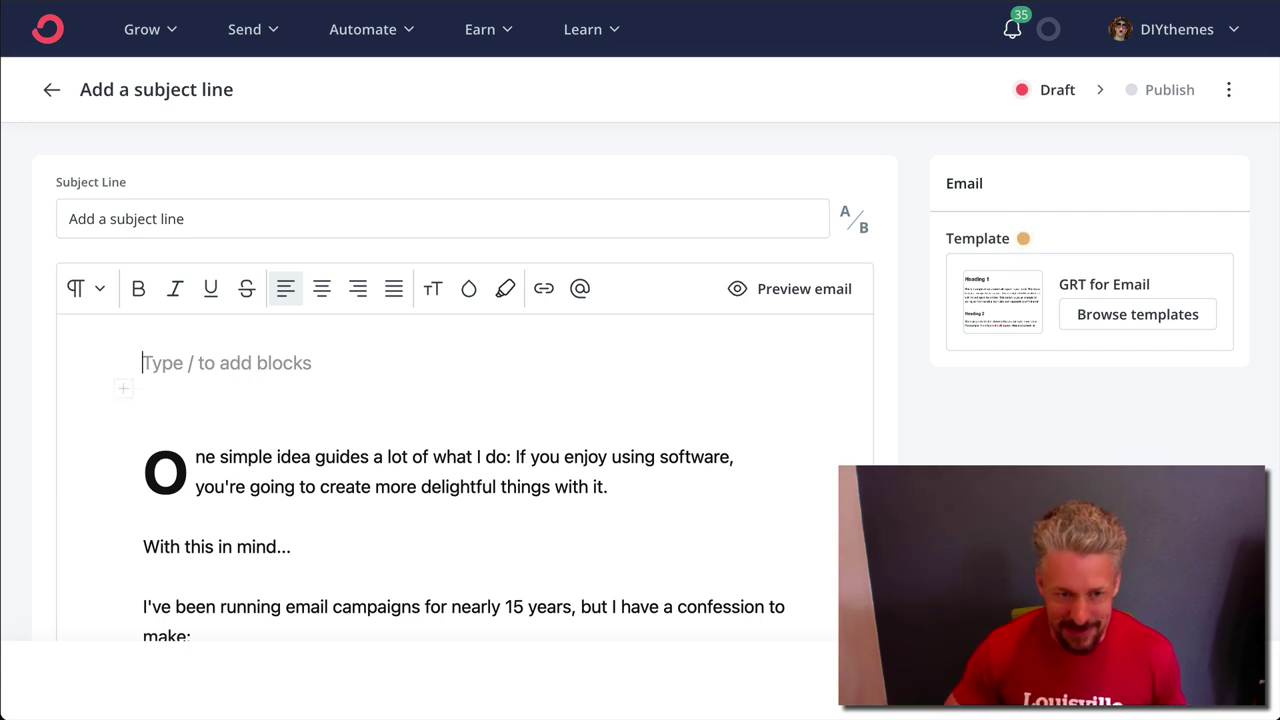
scroll(465, 400, "down", 15)
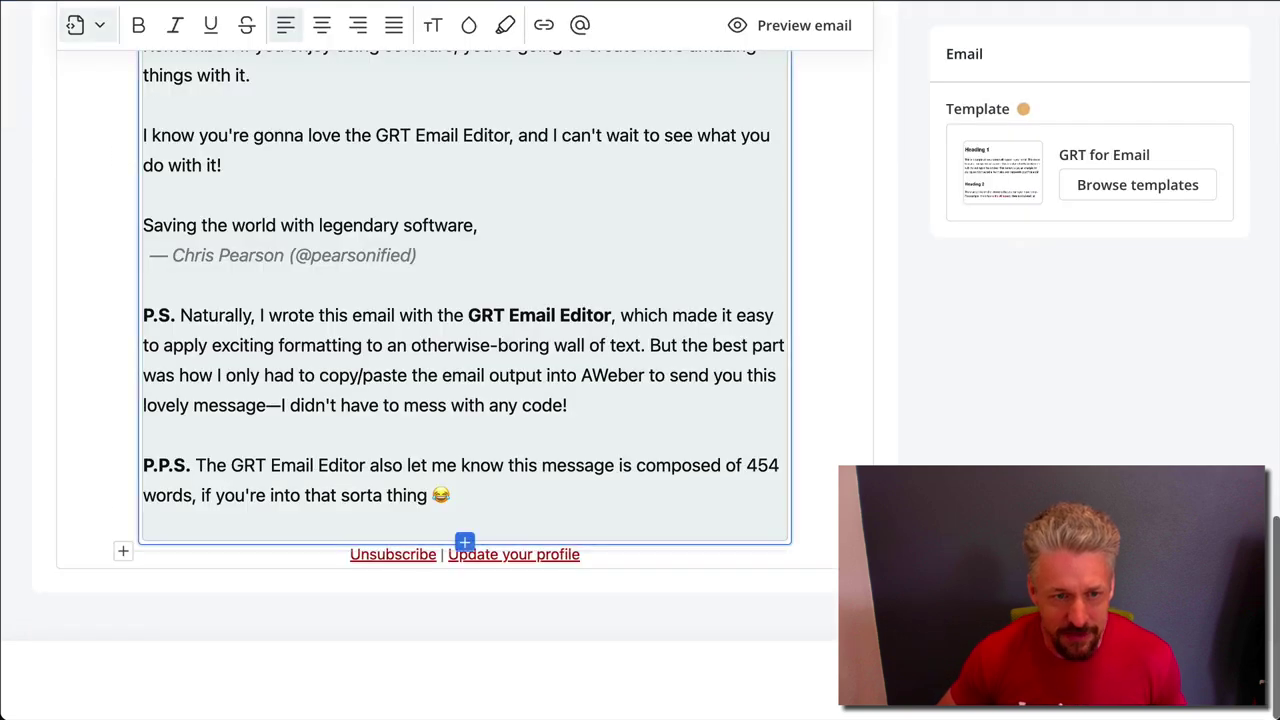
scroll(465, 400, "up", 15)
scroll(465, 400, "down", 15)
scroll(465, 400, "up", 15)
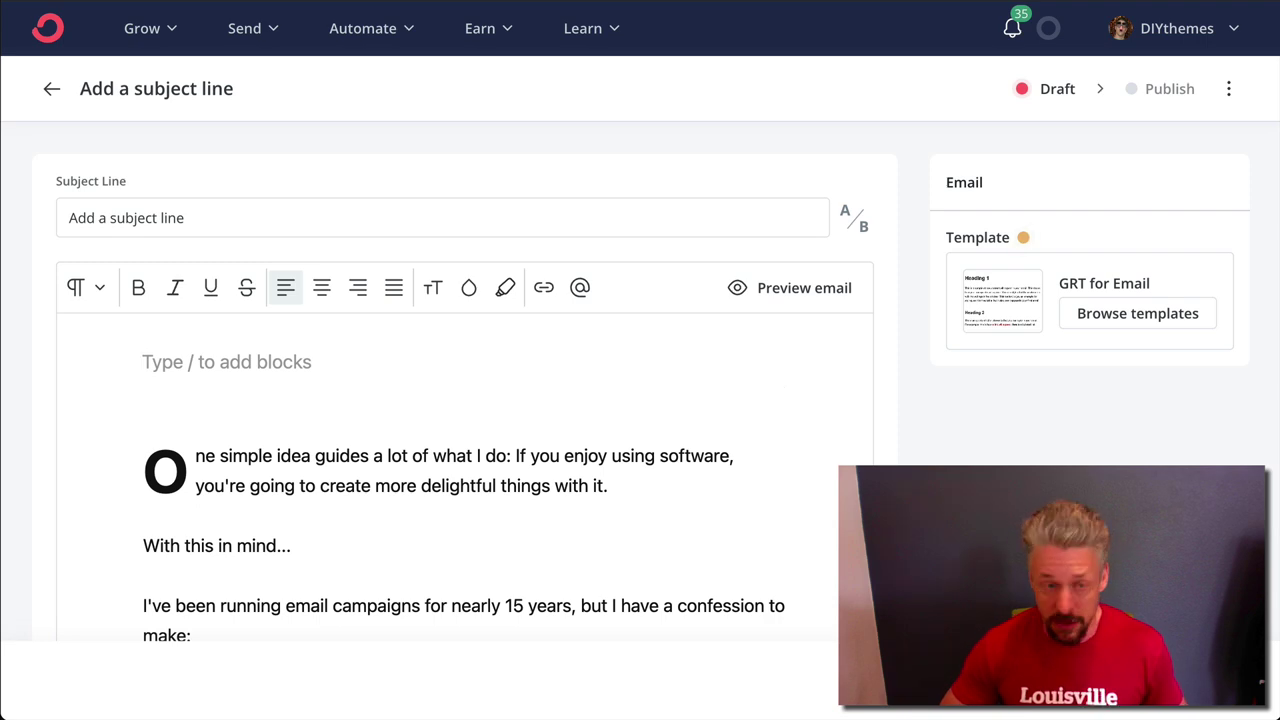
key("Delete")
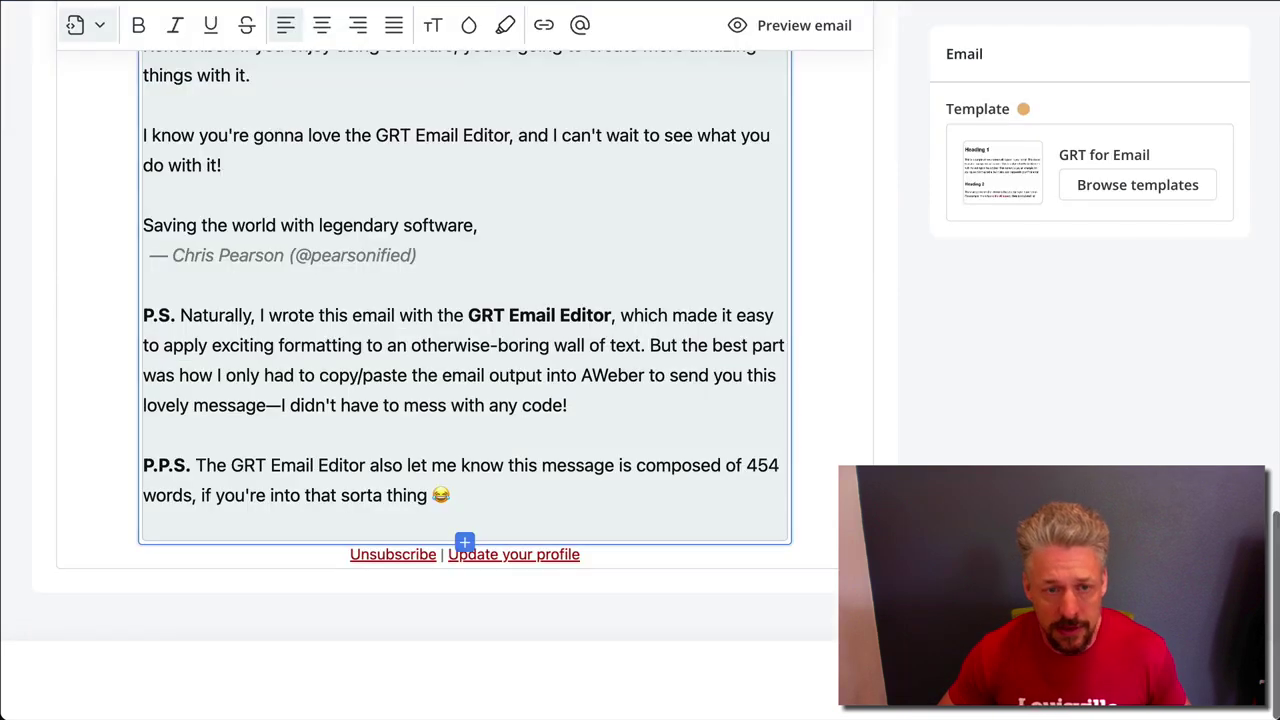
Select the pasted email block and scroll through the whole email
scroll(765, 518, "up", 10)
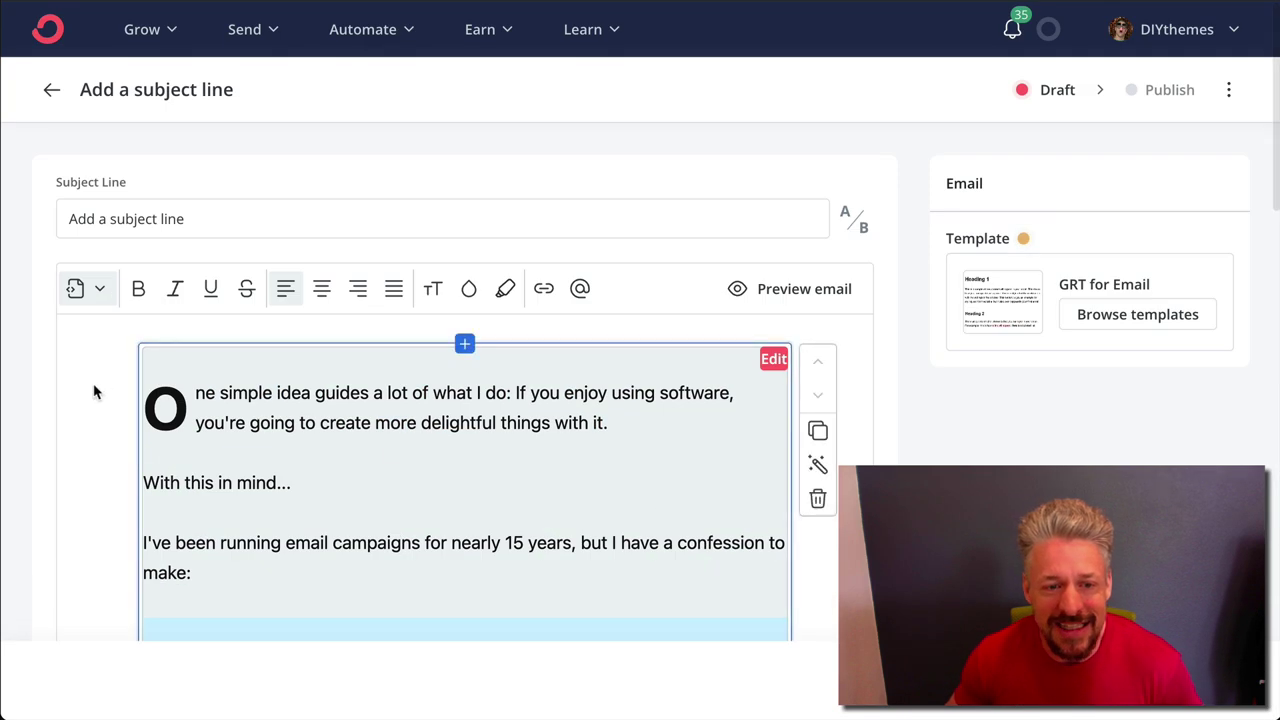
left_click(386, 448)
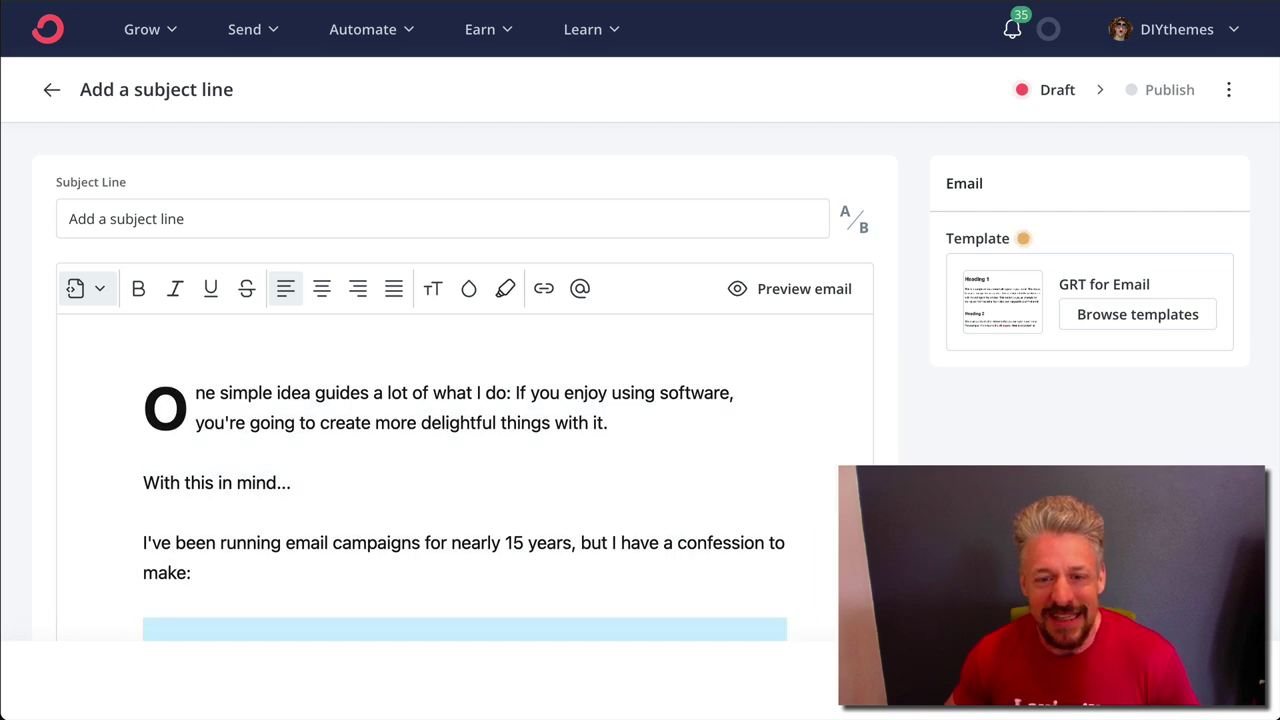
scroll(640, 360, "down", 2)
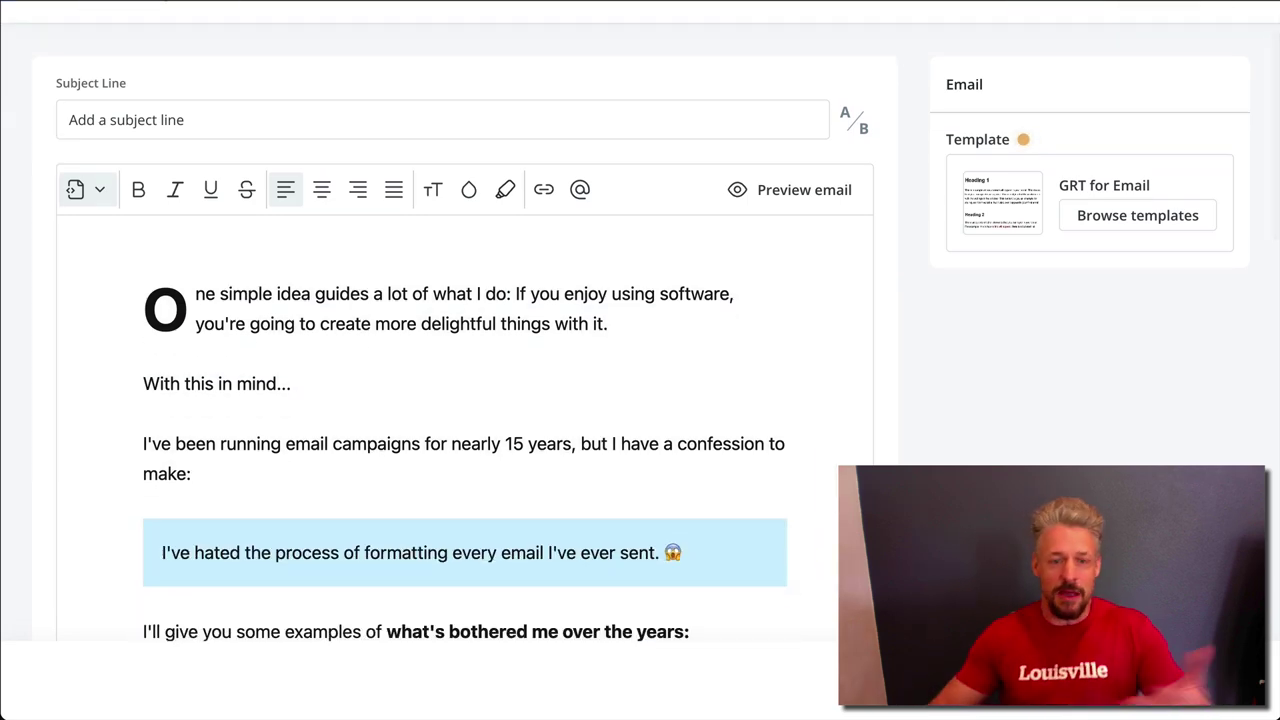
scroll(626, 531, "down", 10)
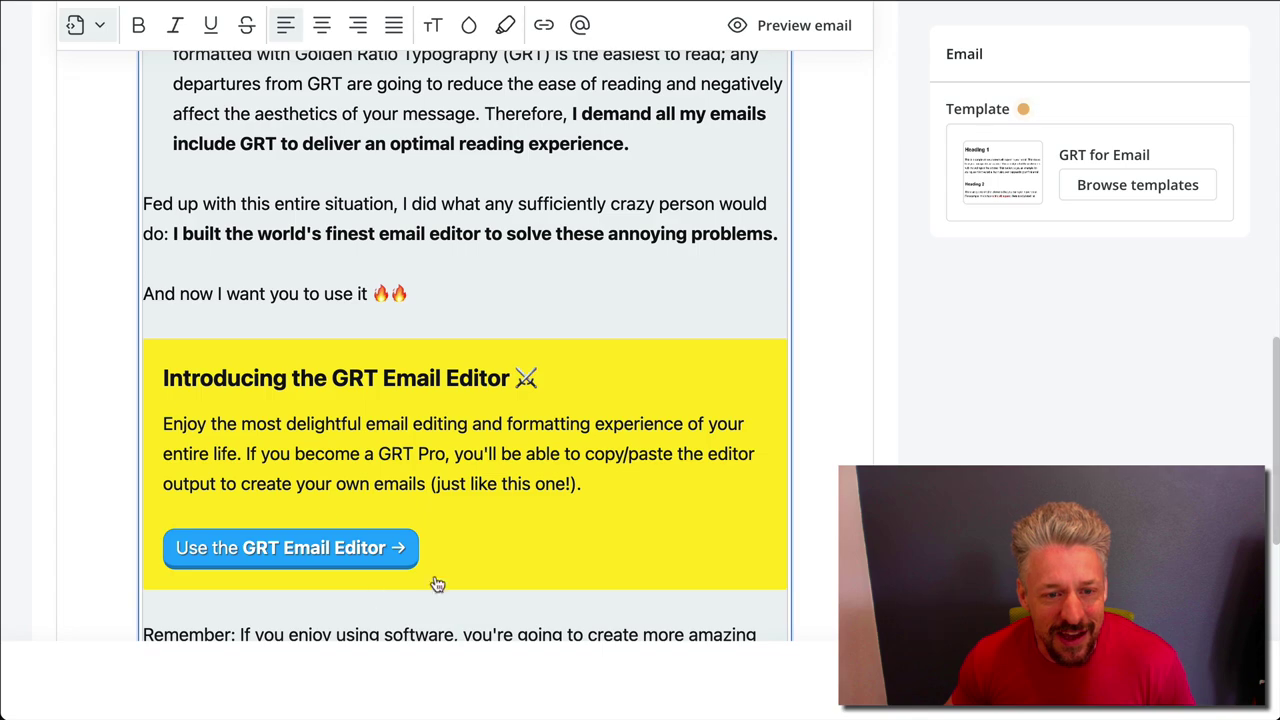
scroll(357, 543, "down", 6)
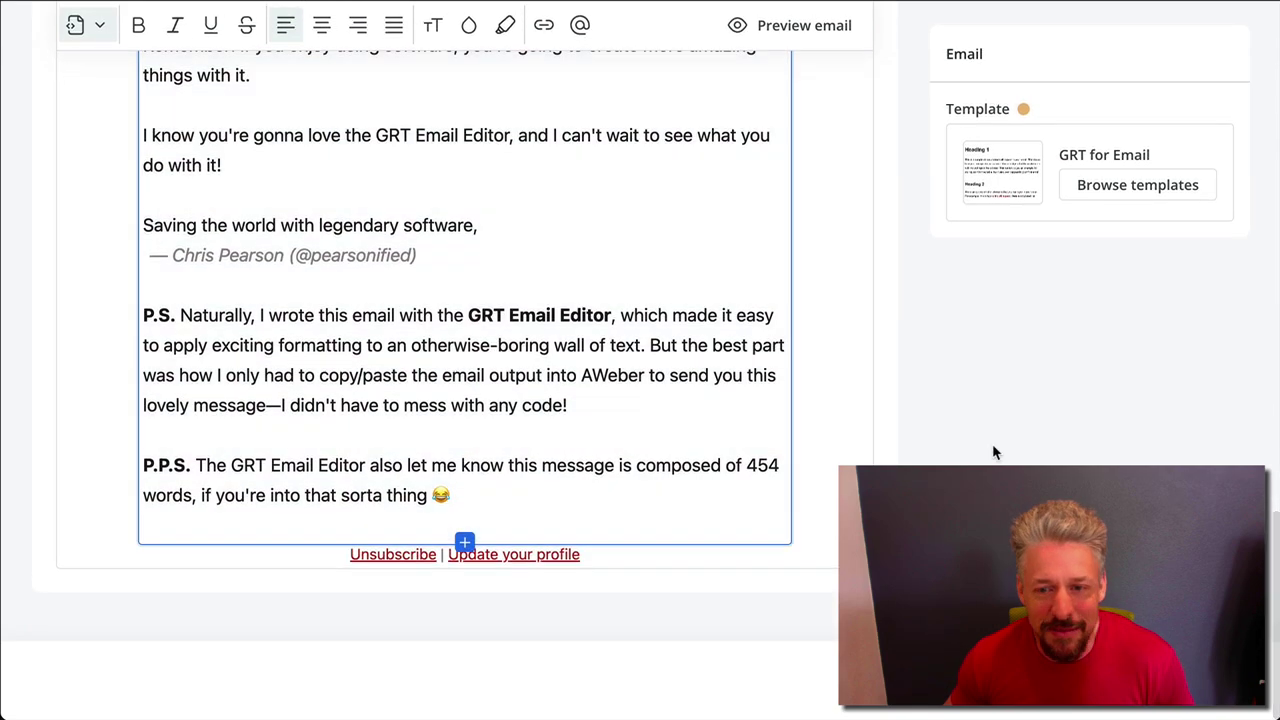
scroll(812, 291, "up", 18)
Preview the email and send a test preview to the Gmail address
left_click(810, 289)
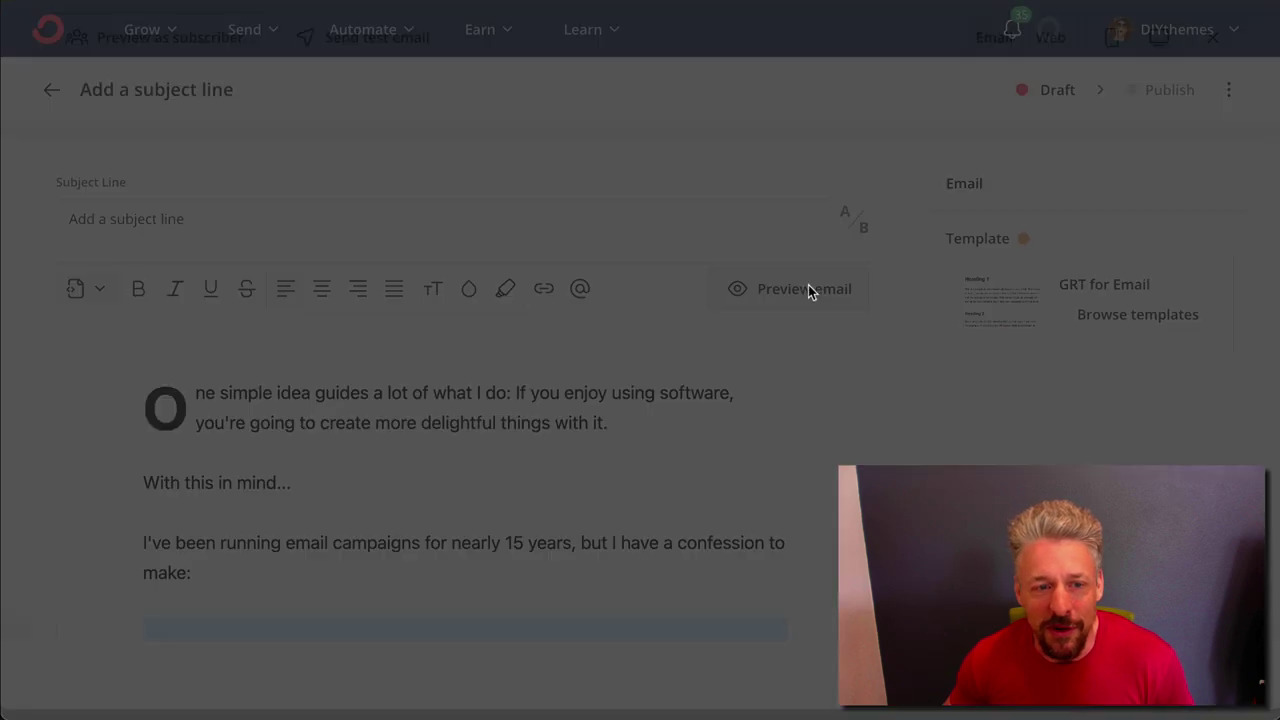
left_click(382, 47)
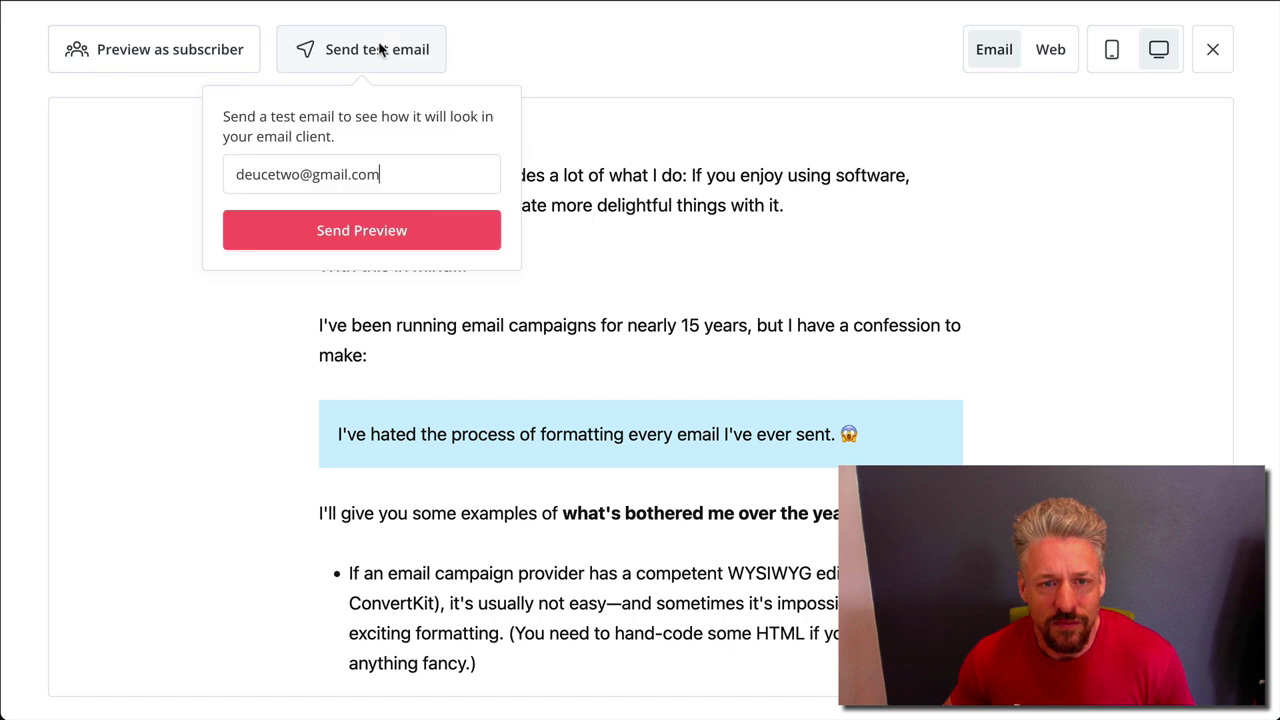
left_click(372, 235)
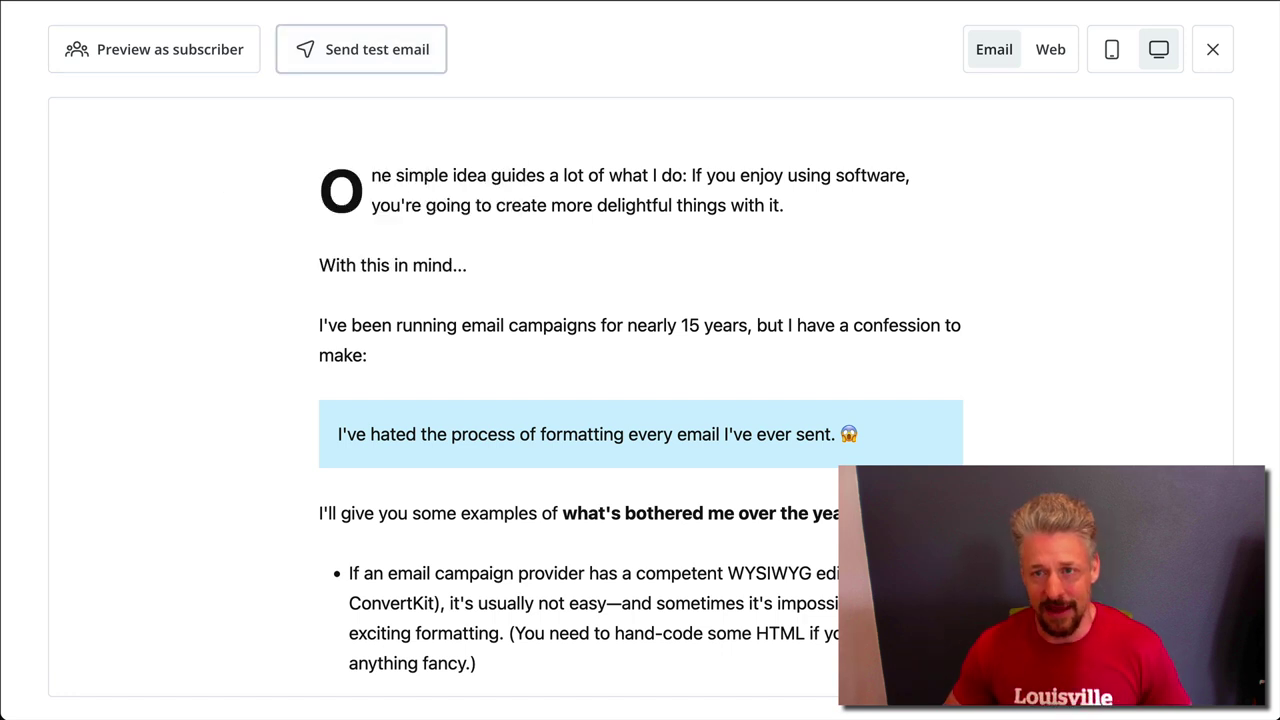
Open gmail.com in a new browser tab
key("super+t")
type("gmail.")
key("Return")
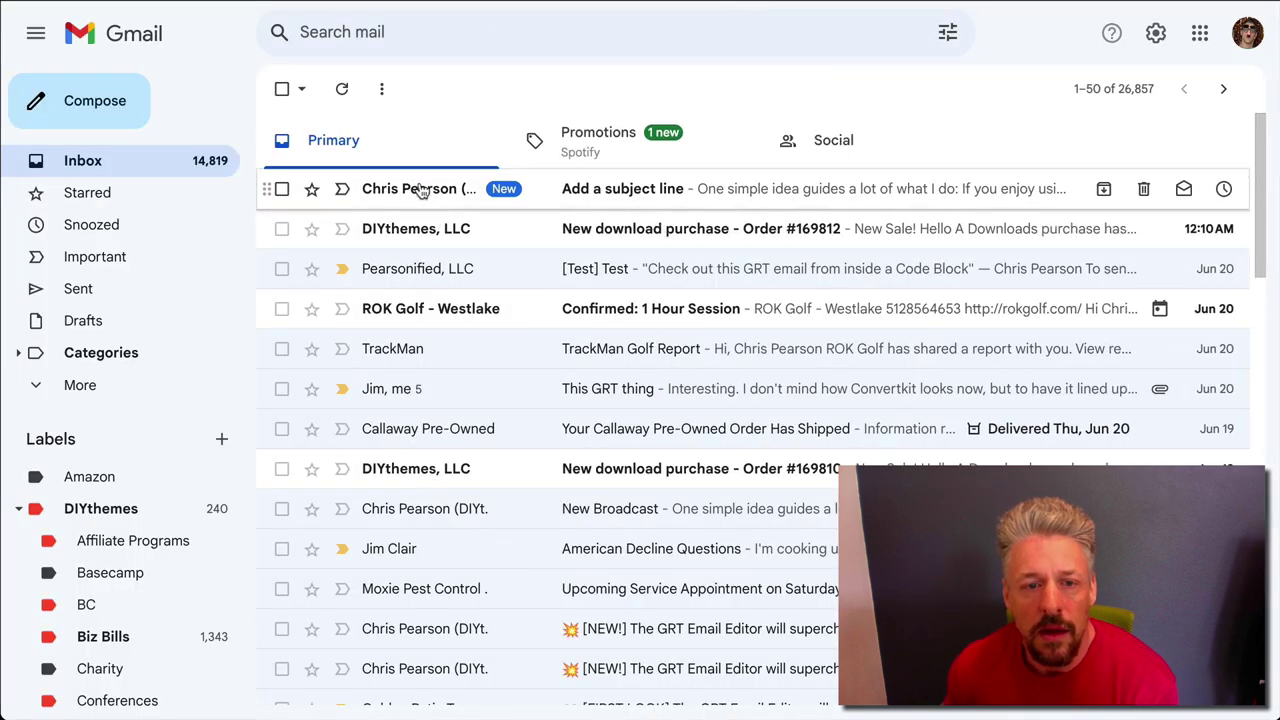
Open the 'Add a subject line' test email in Gmail and scroll through its formatting
left_click(421, 191)
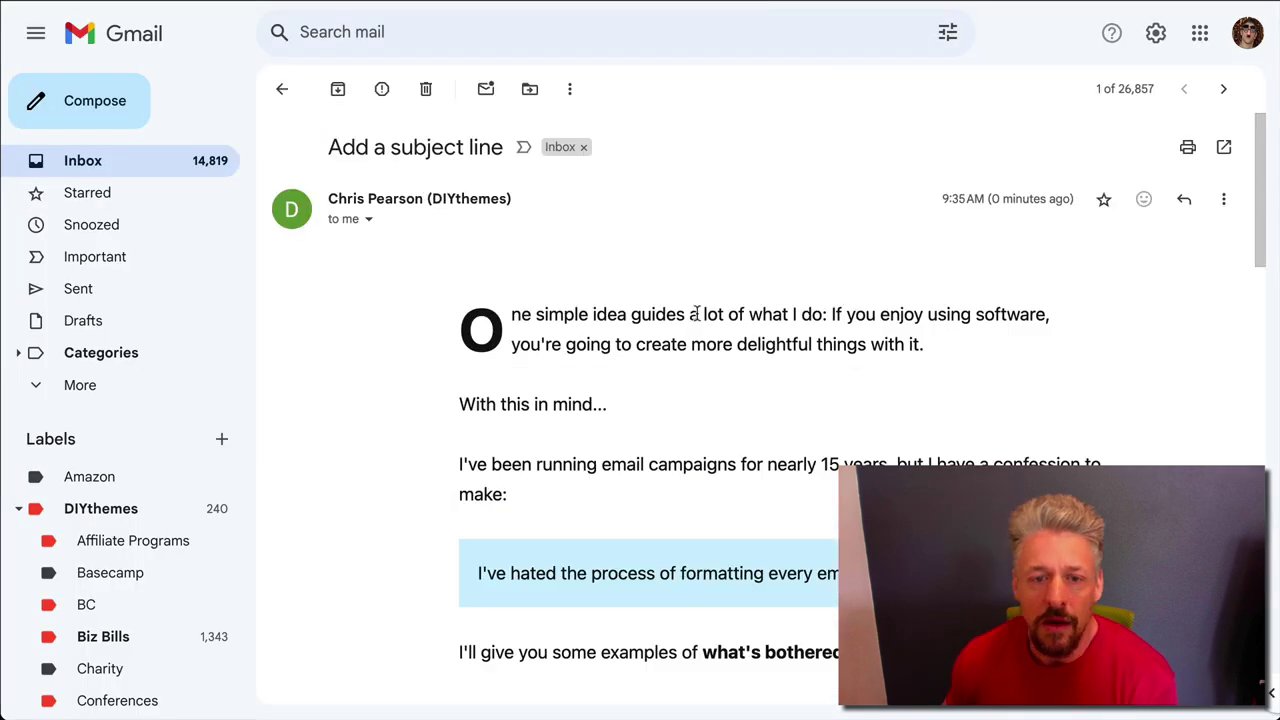
scroll(659, 468, "down", 1)
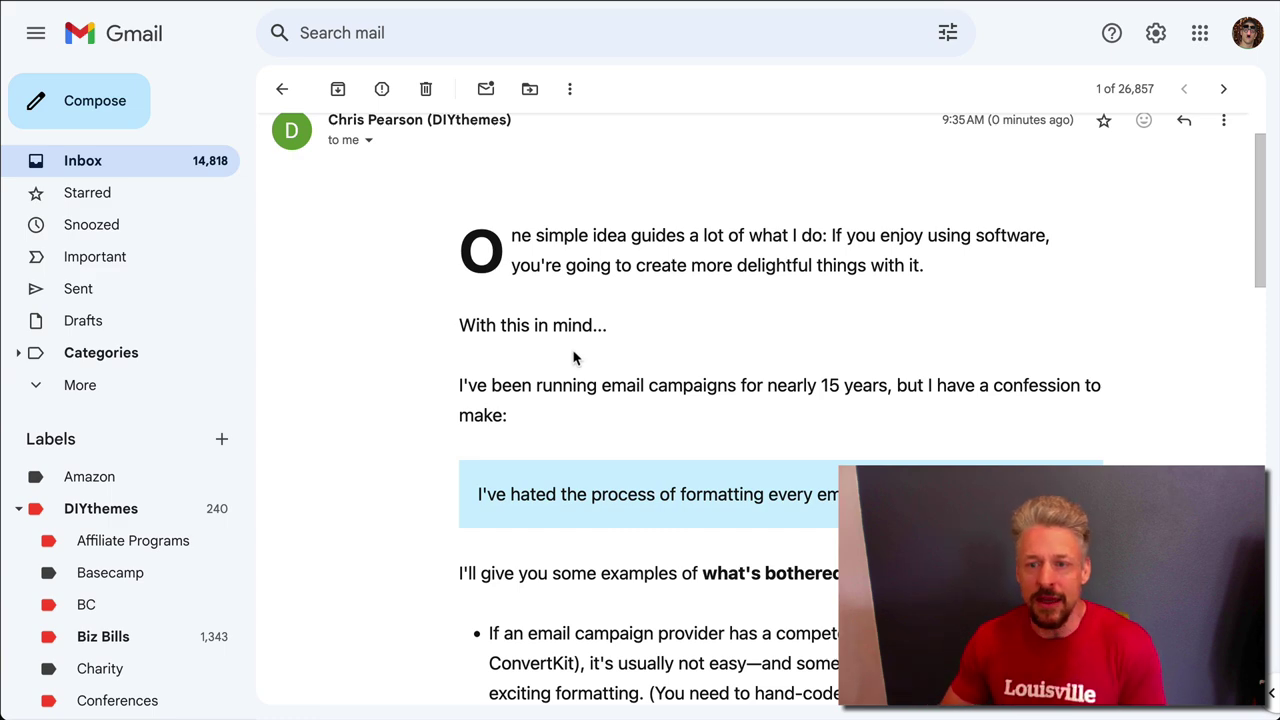
scroll(575, 357, "down", 10)
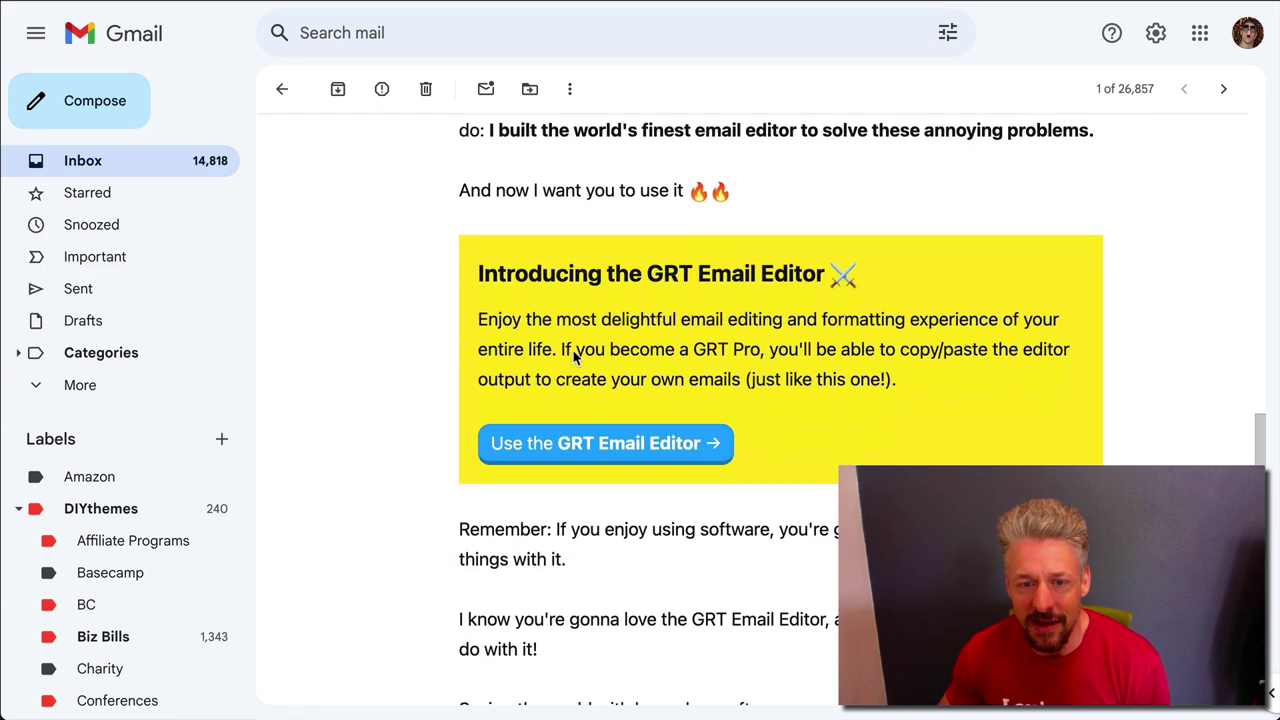
scroll(575, 357, "down", 5)
scroll(573, 338, "up", 1)
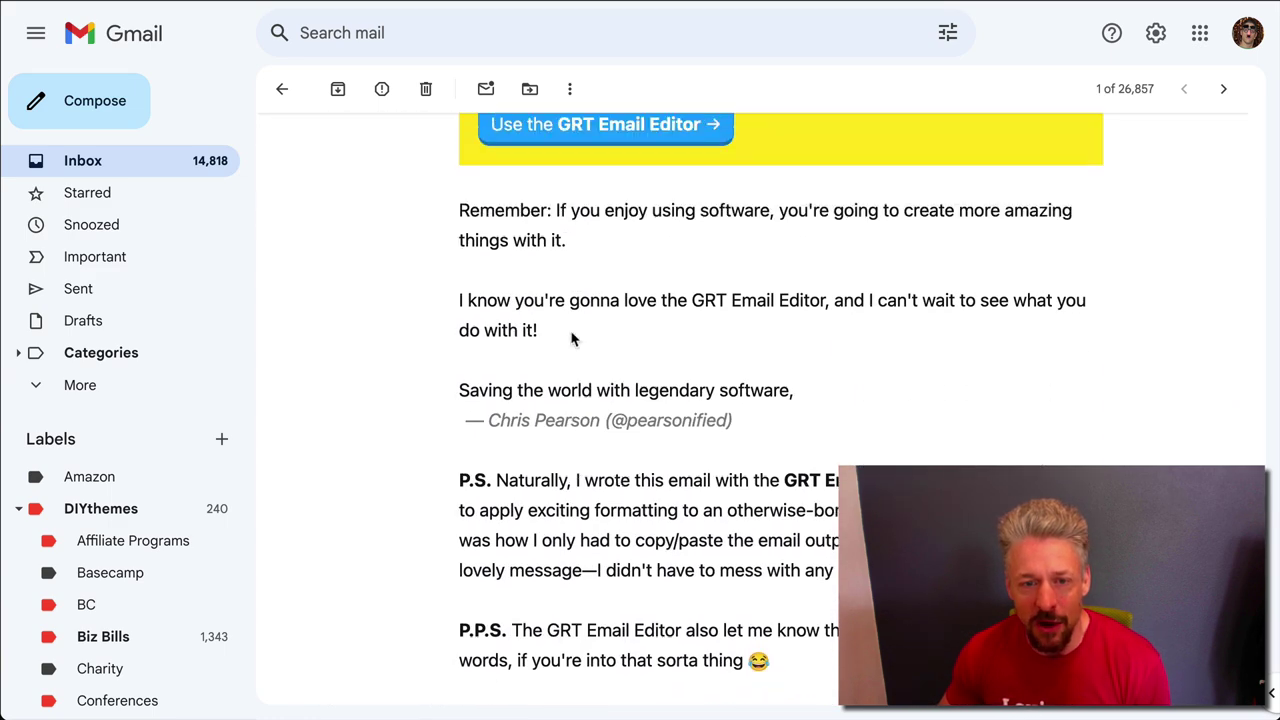
scroll(573, 338, "up", 2)
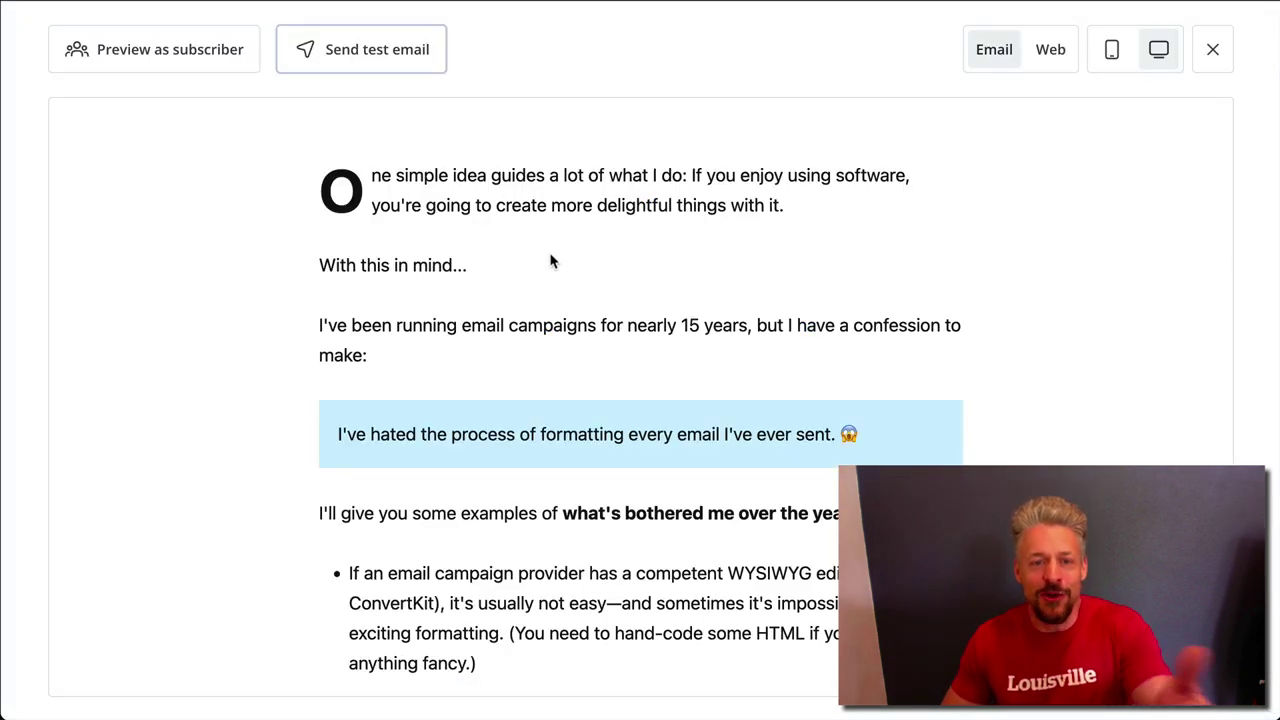
Close the preview and scroll through the pasted email in the broadcast editor
left_click(1212, 52)
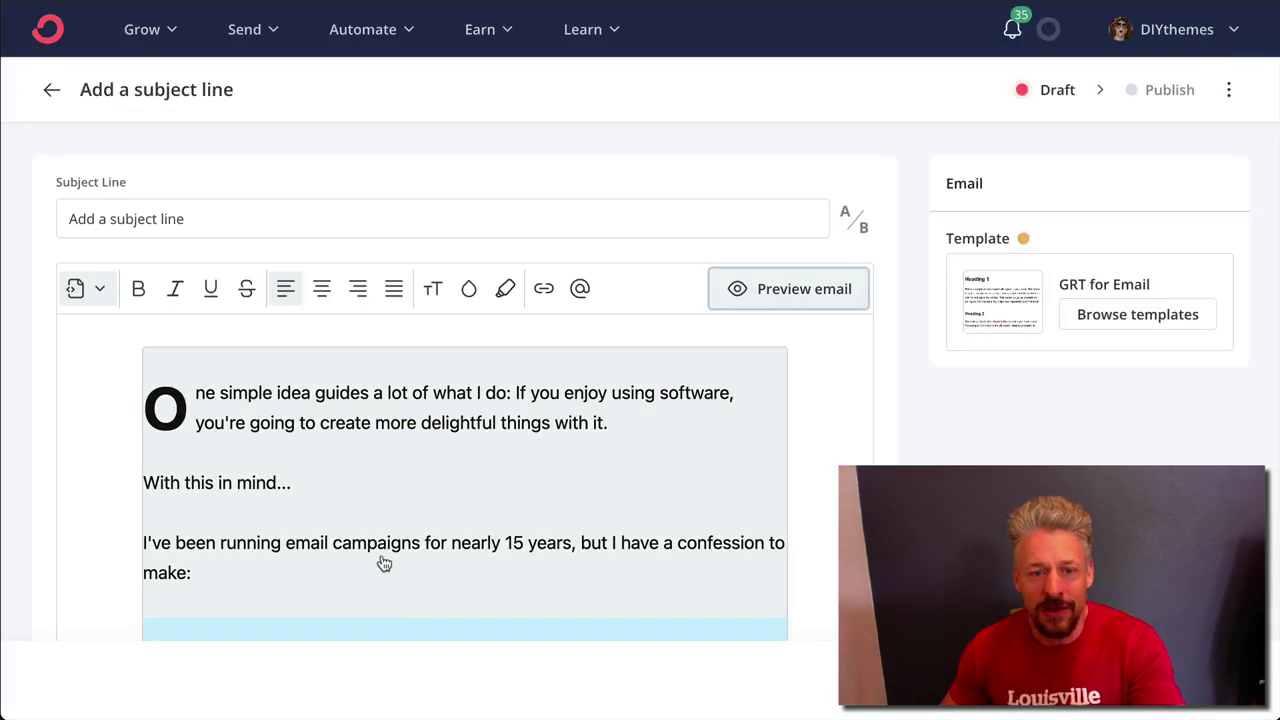
scroll(460, 475, "down", 2)
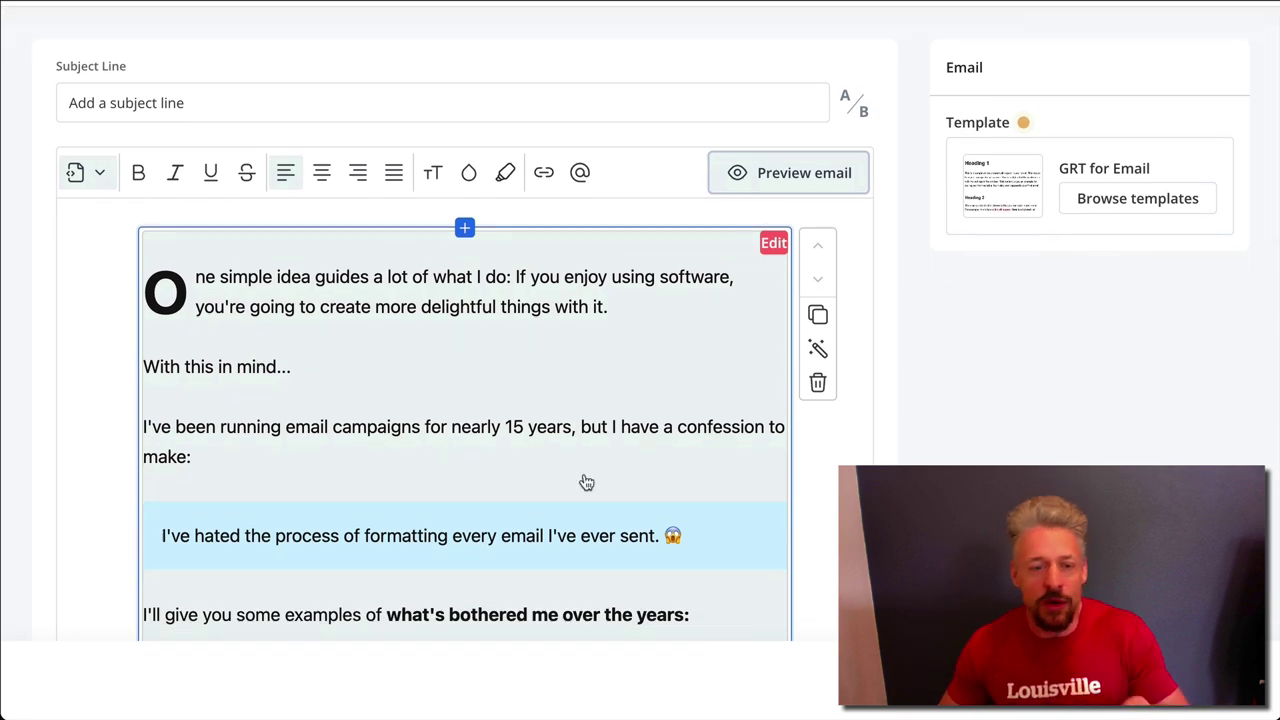
scroll(586, 483, "down", 6)
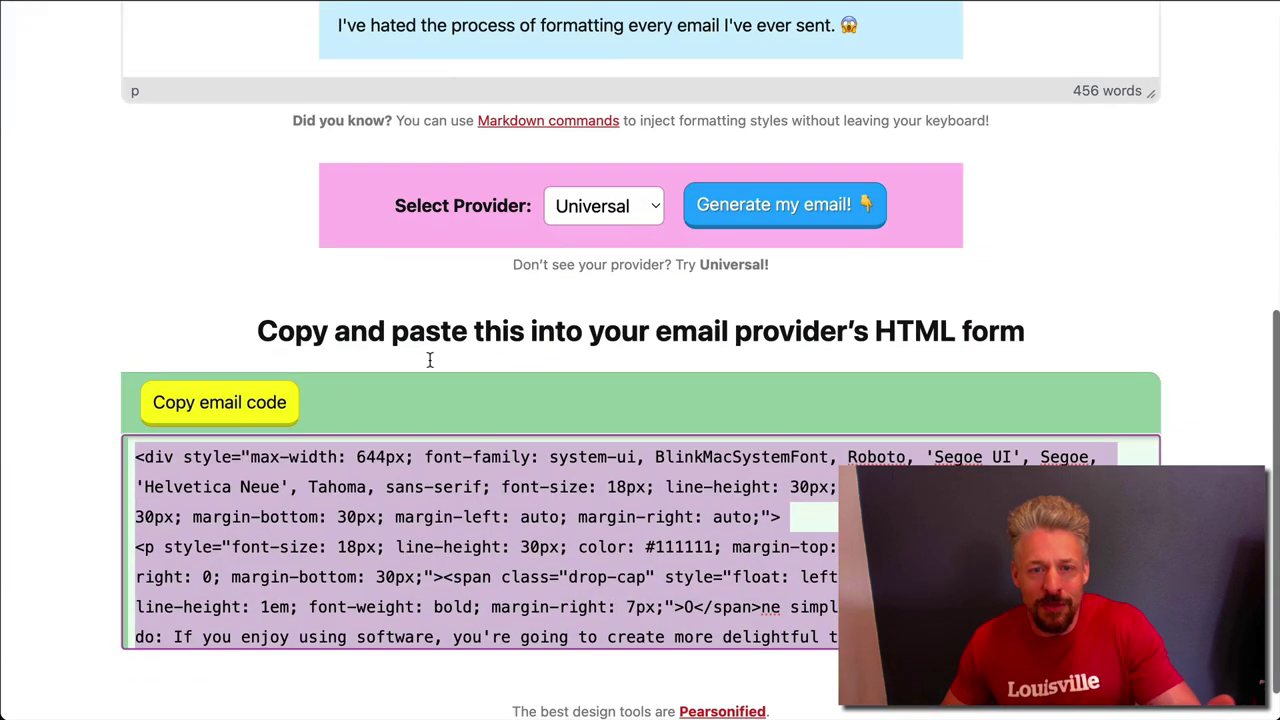
scroll(429, 360, "up", 6)
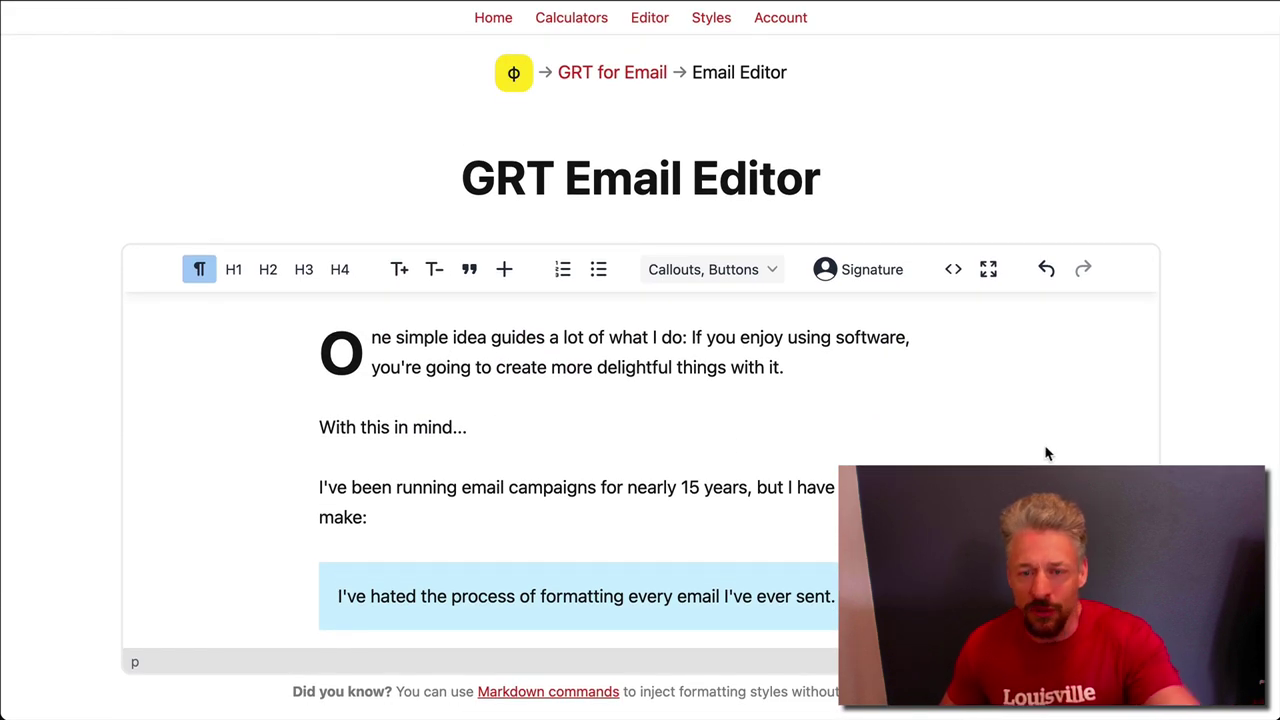
Scroll through the original email in GRT Email Editor to compare it with ConvertKit's copy
scroll(1210, 450, "down", 1)
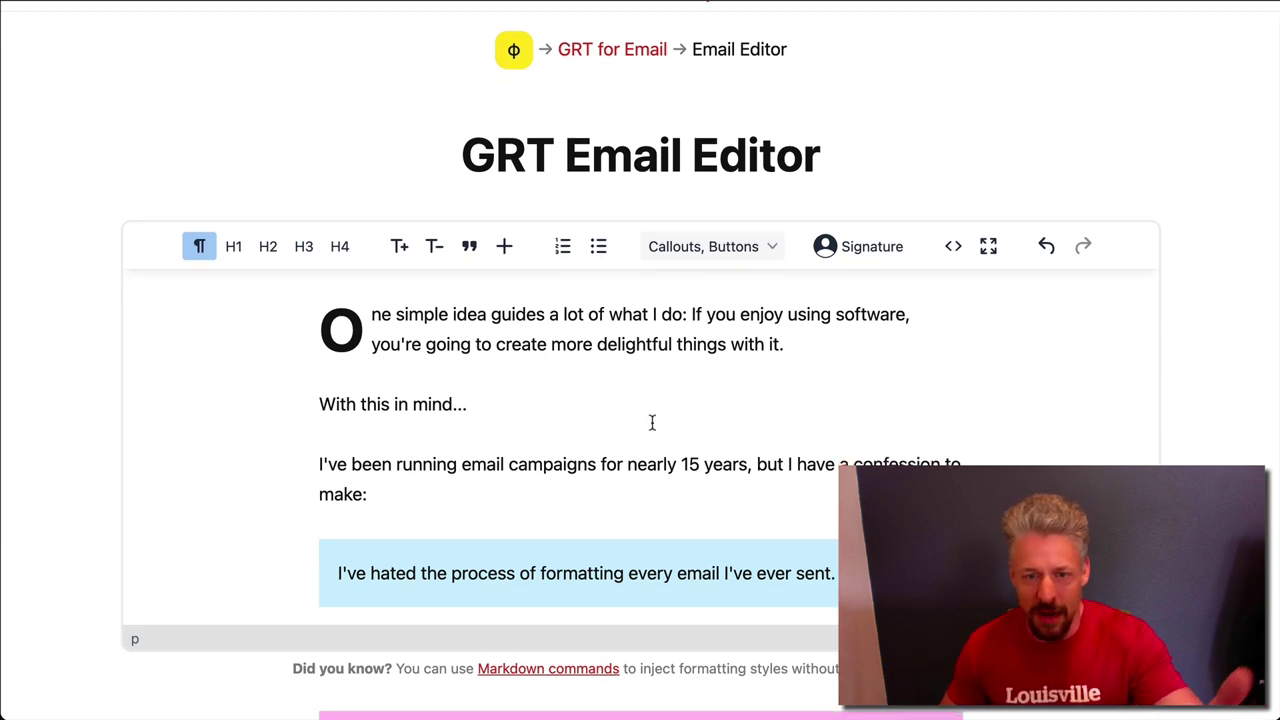
scroll(651, 423, "down", 4)
scroll(651, 423, "down", 3)
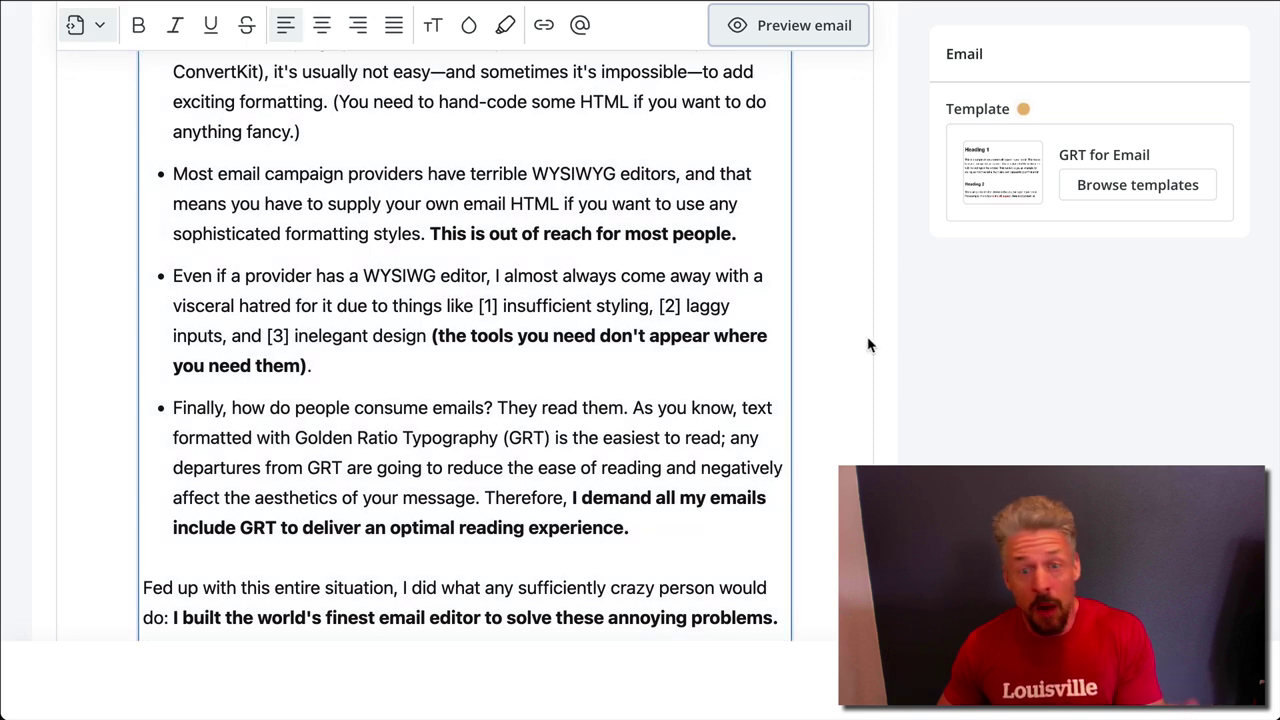
scroll(862, 440, "up", 10)
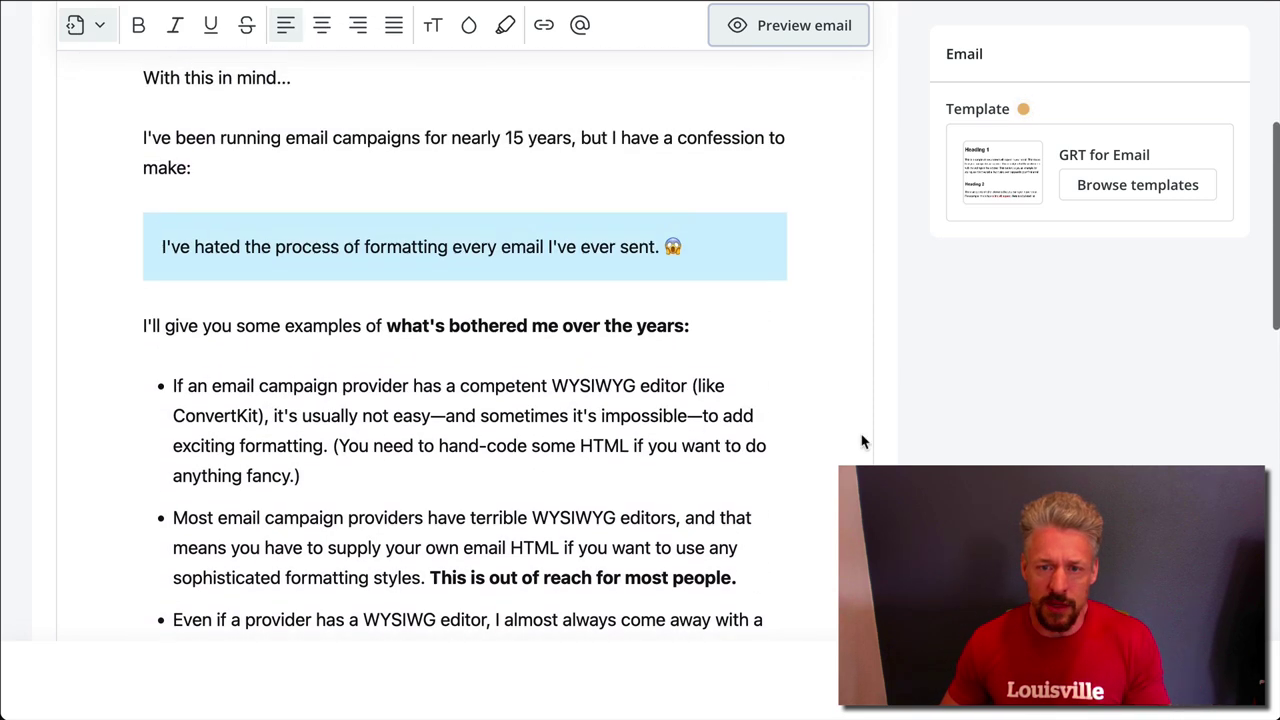
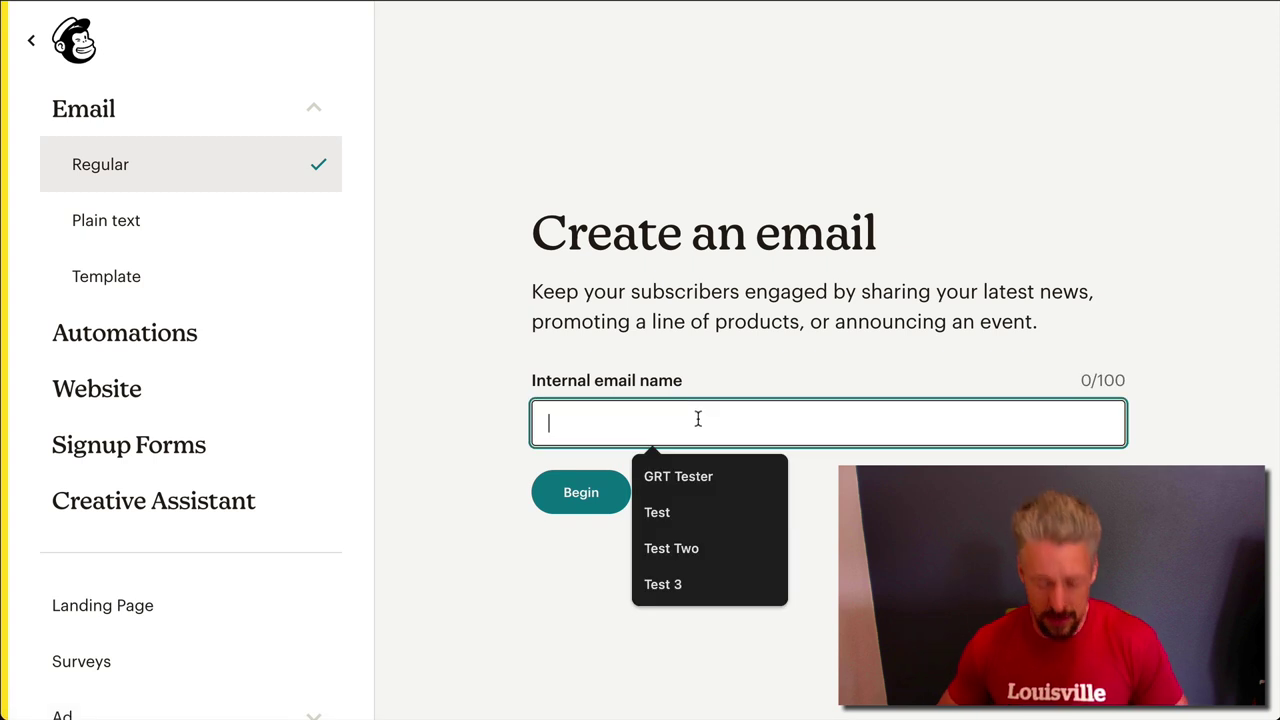
Name the new regular email 'Test for my peeps', create it and review its setup checklist
type("Test for my peeps")
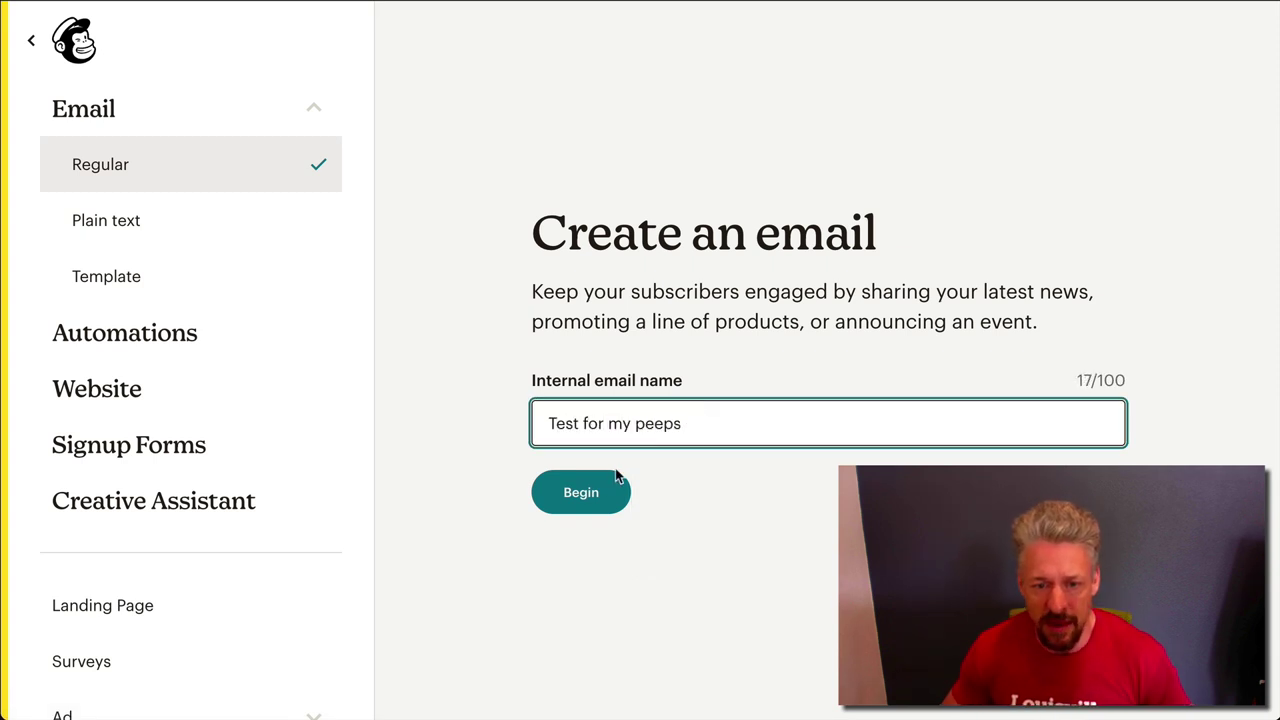
left_click(588, 494)
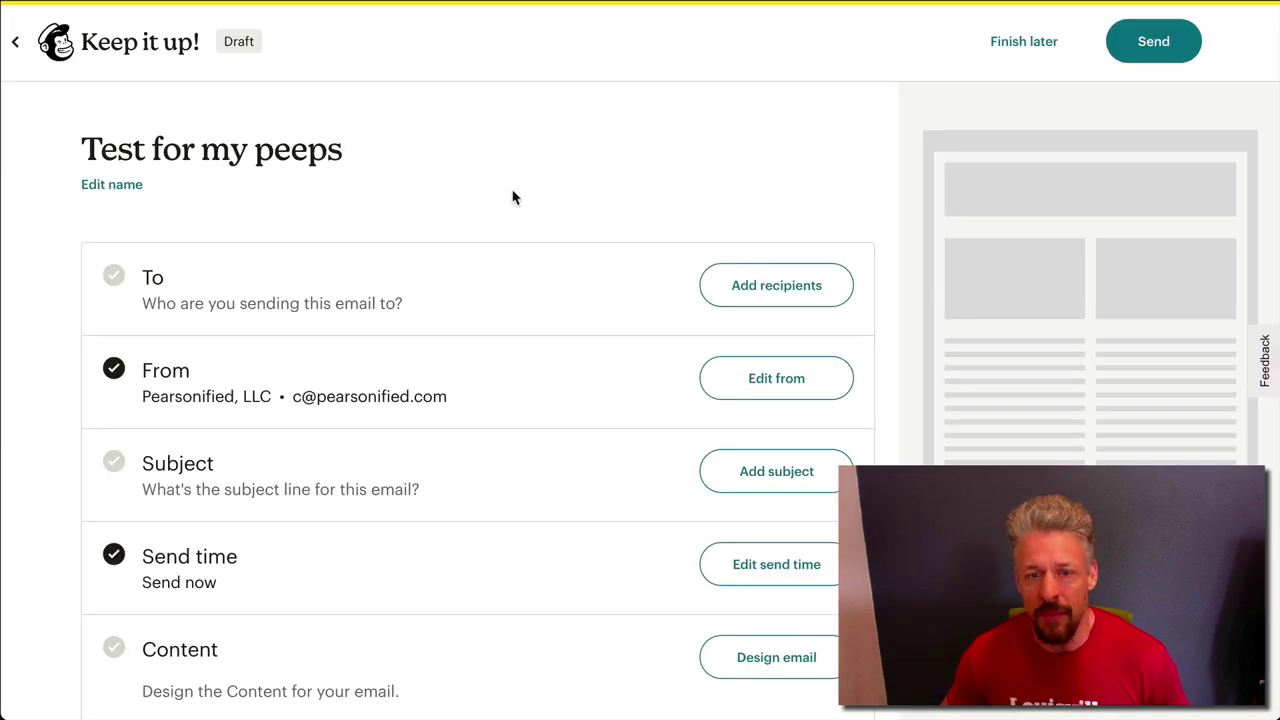
scroll(646, 146, "down", 2)
scroll(635, 146, "down", 2)
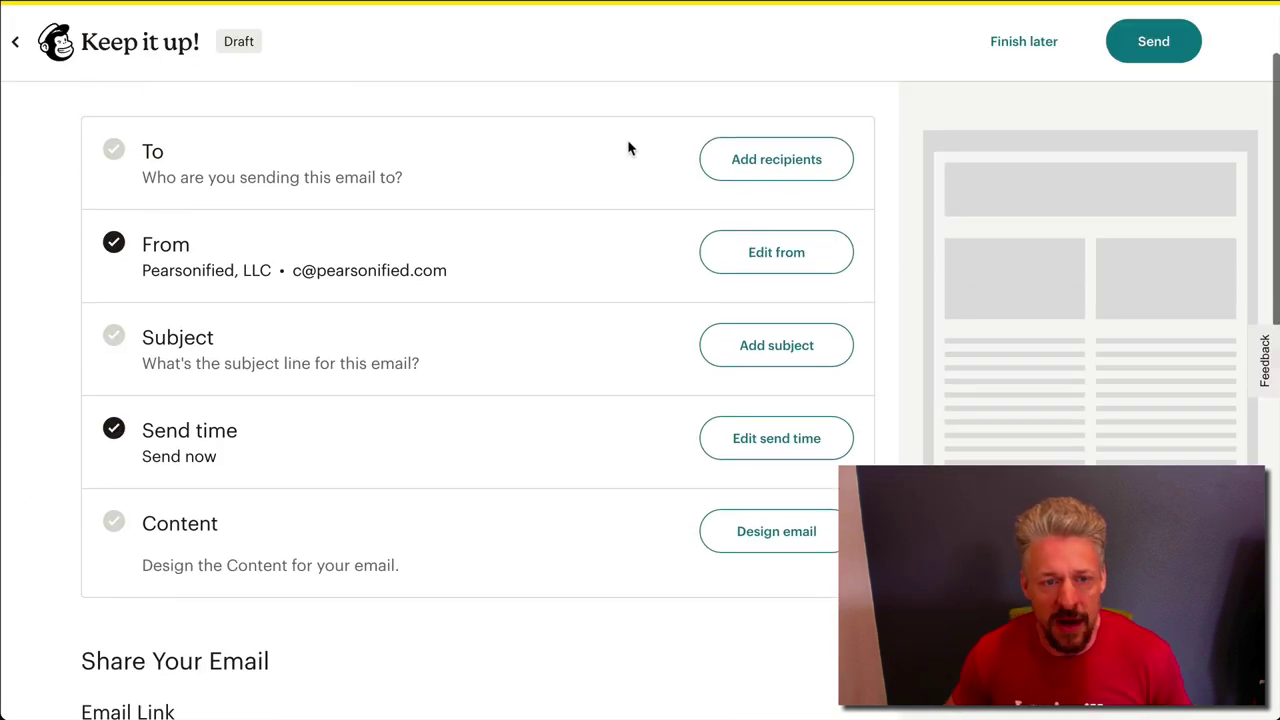
scroll(623, 136, "up", 1)
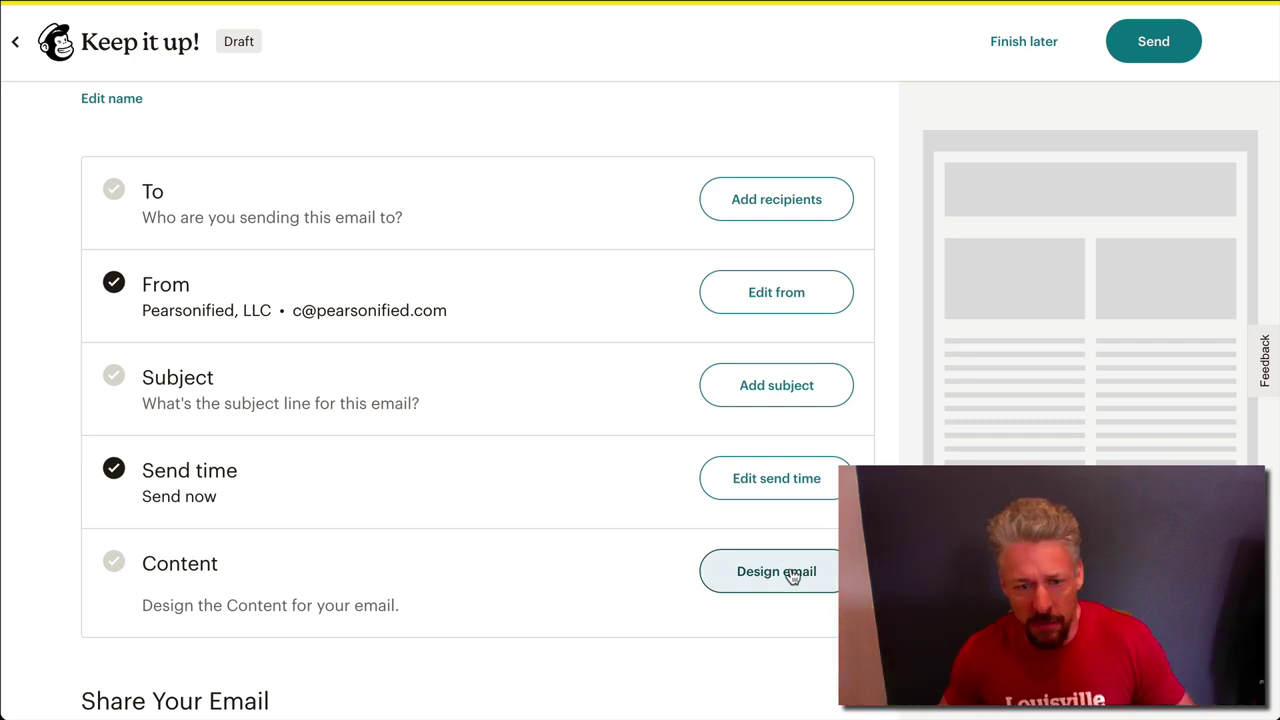
Start designing the email with the blank Start from scratch template
left_click(767, 580)
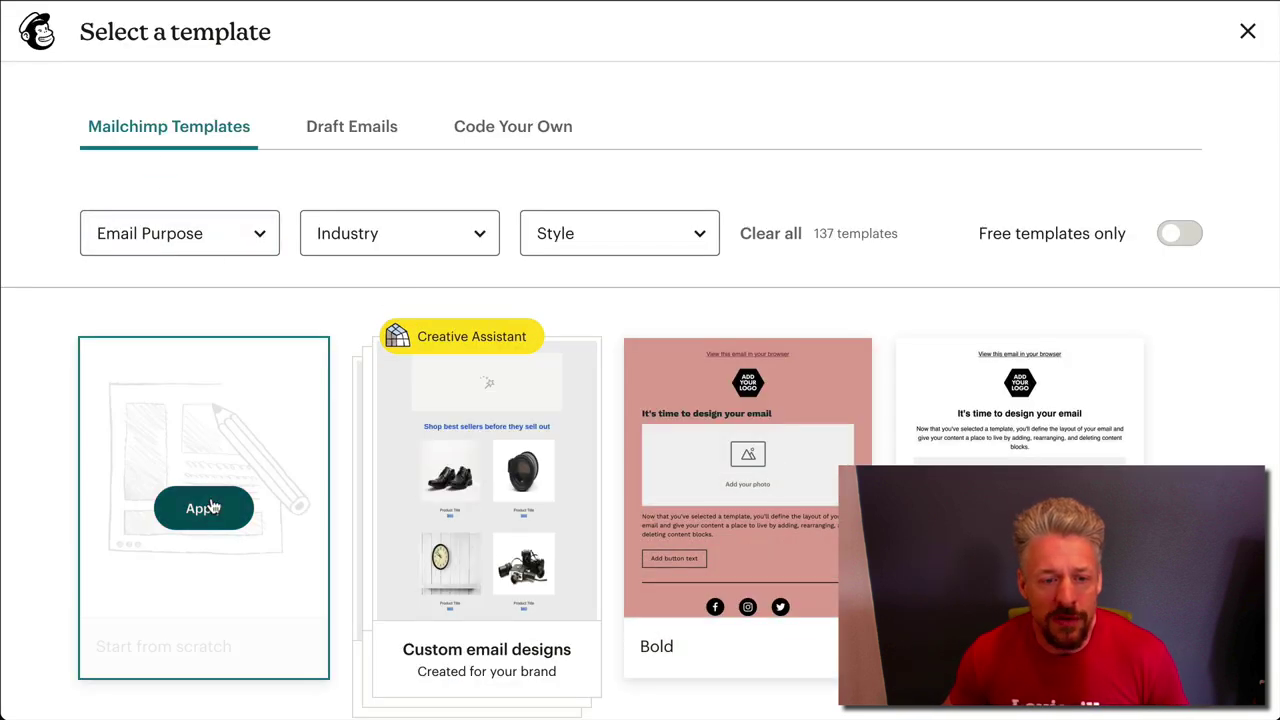
scroll(663, 558, "down", 1)
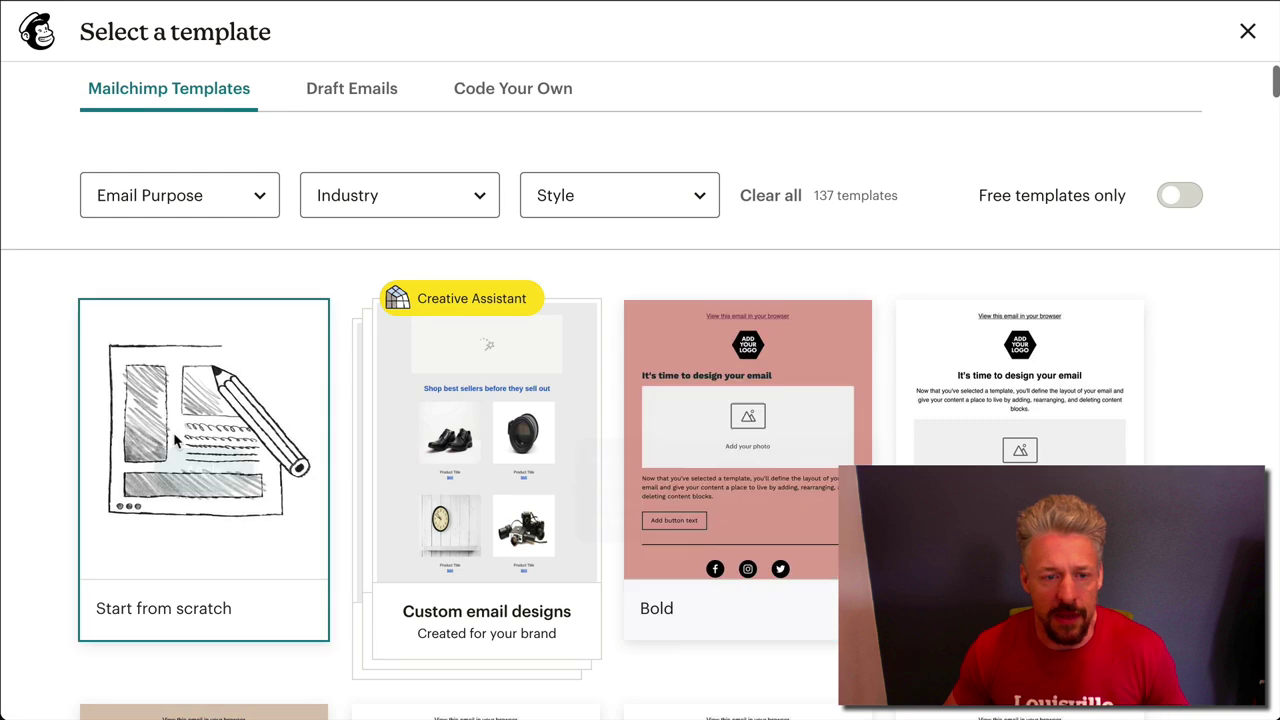
left_click(197, 476)
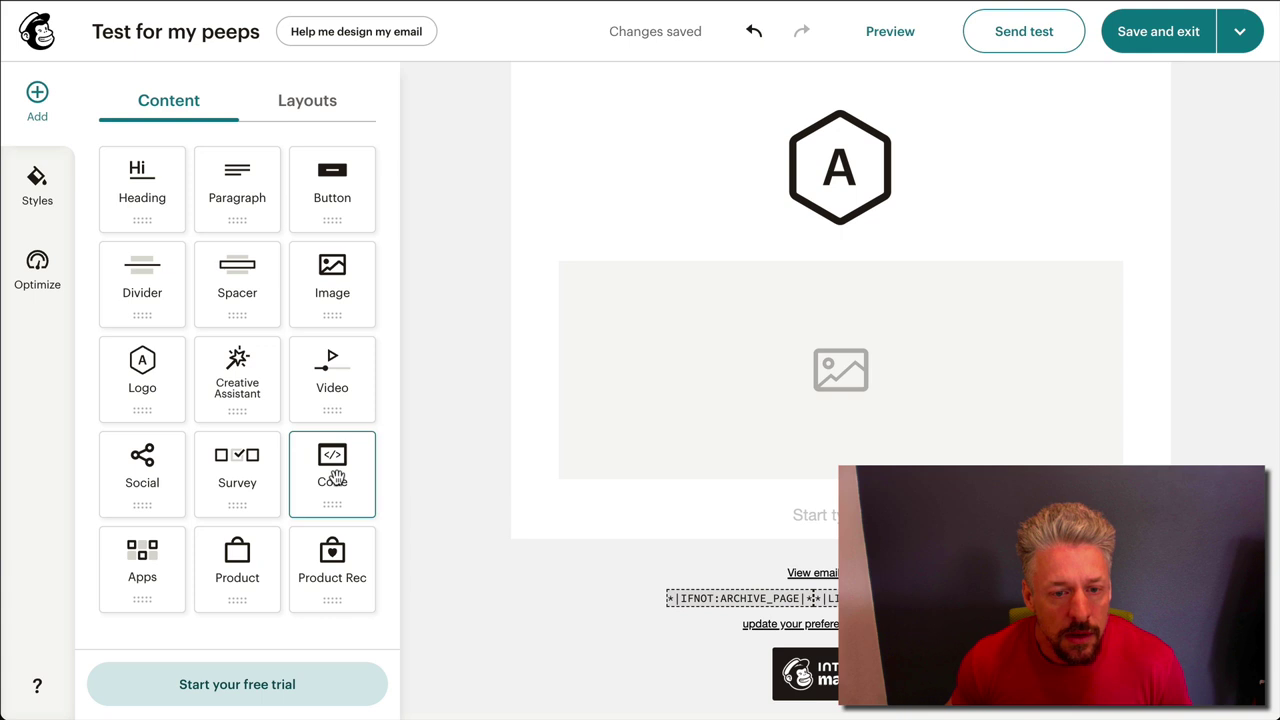
Add a Code block below the logo and replace its placeholder HTML with the pasted GRT email code
left_click_drag(332, 457, 786, 280)
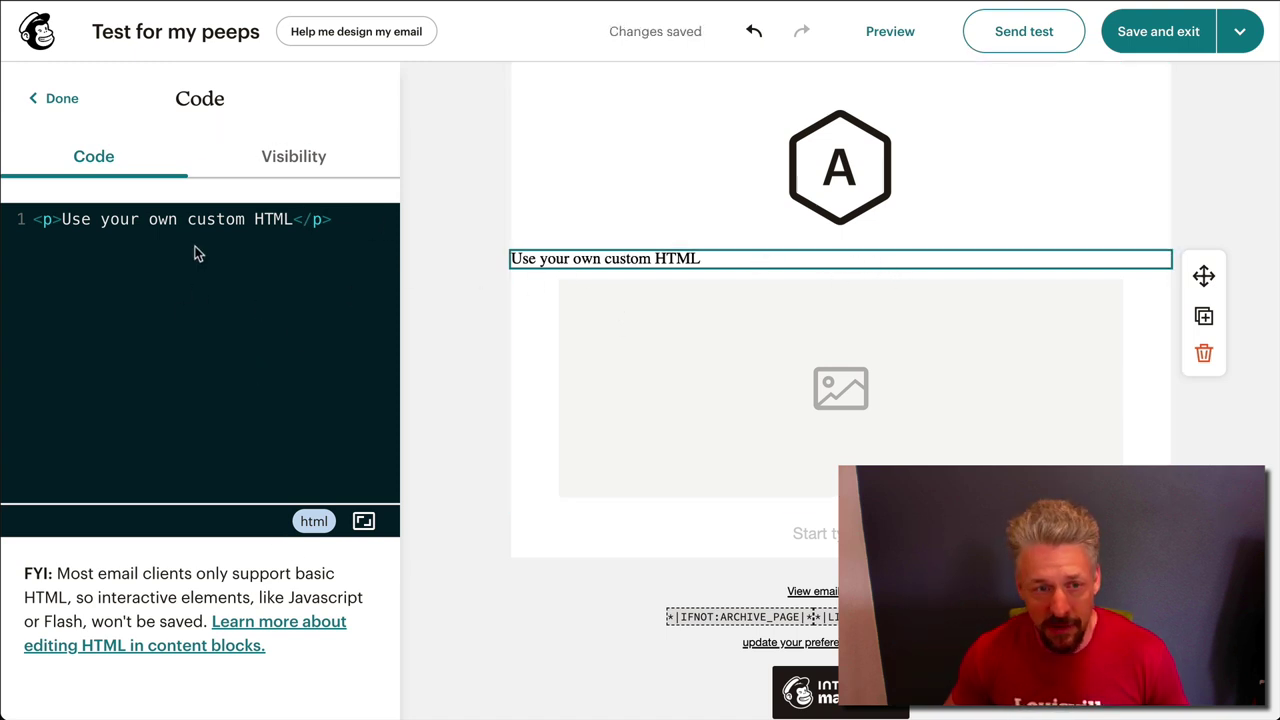
left_click_drag(313, 225, 28, 238)
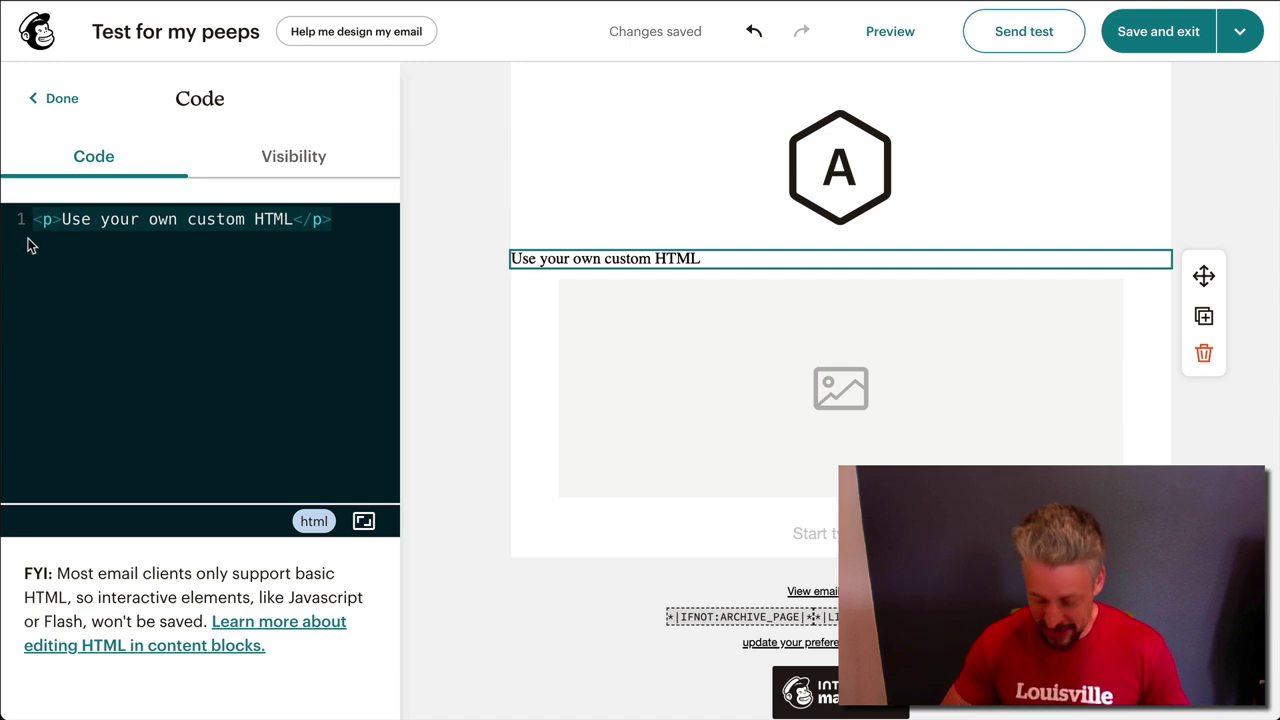
key("BackSpace")
key("ctrl+v")
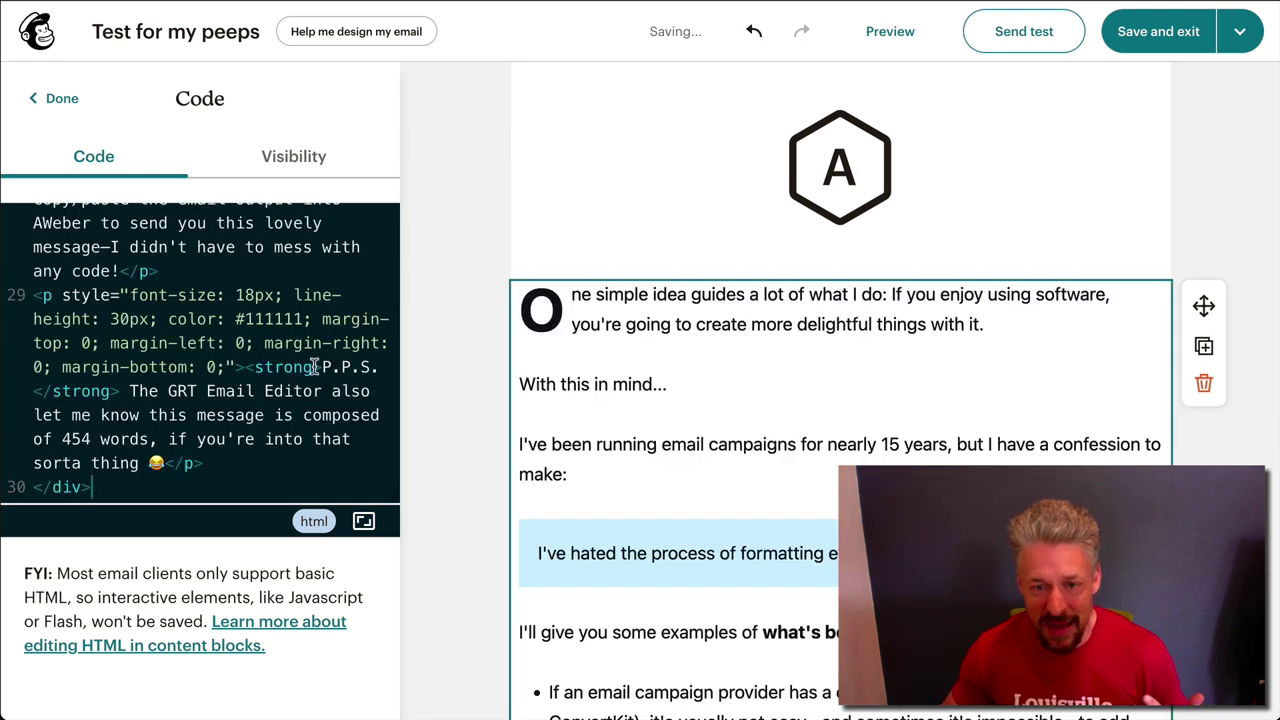
left_click(843, 190)
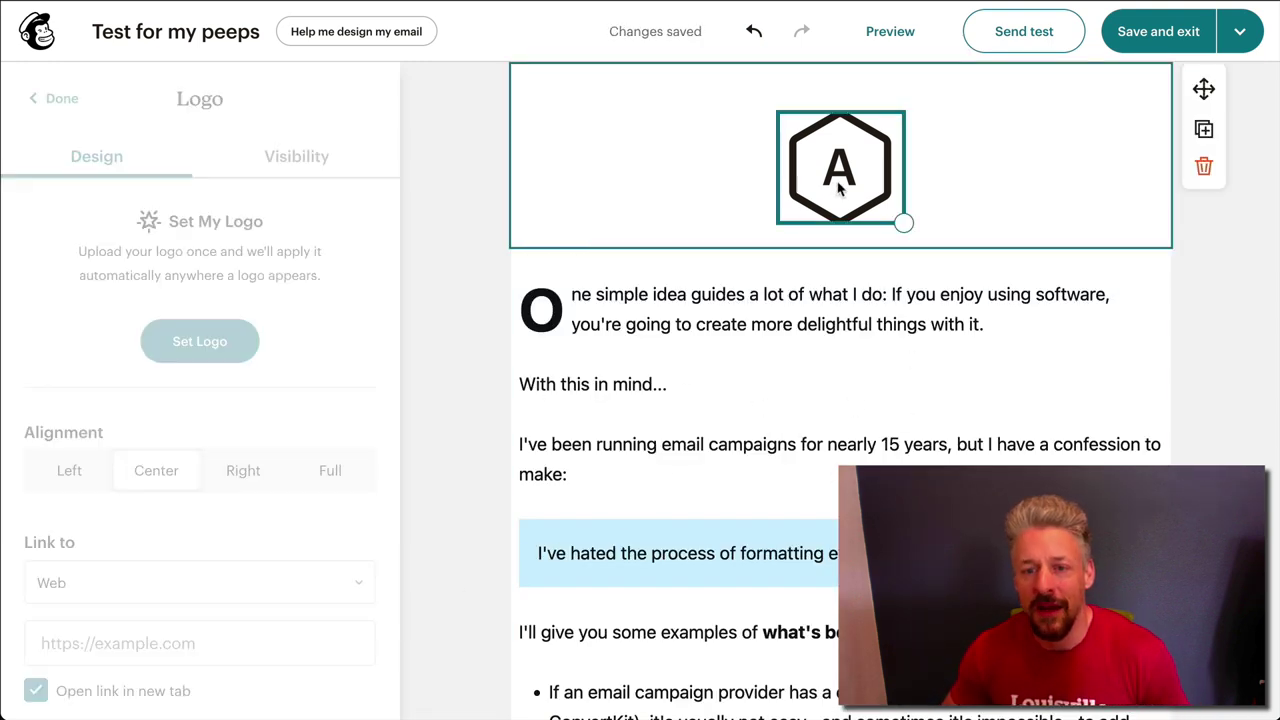
Delete the logo block from the top of the email
left_click(860, 264)
left_click(857, 228)
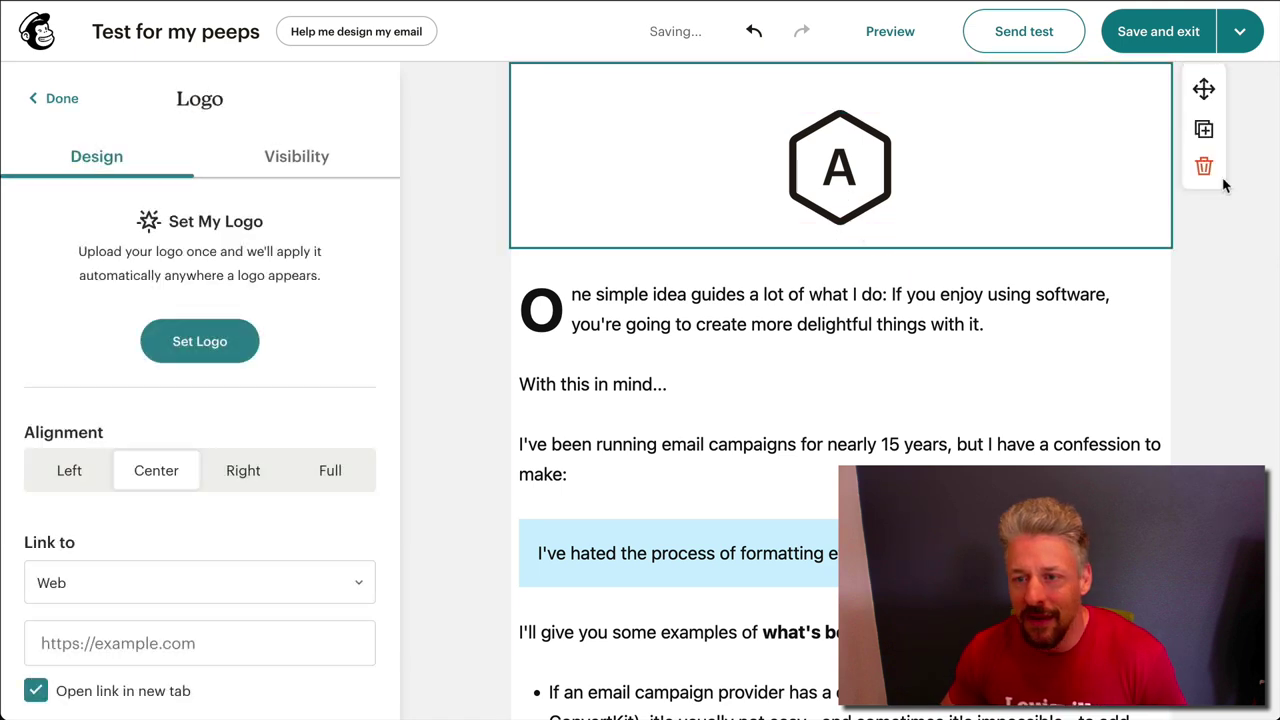
left_click(1205, 169)
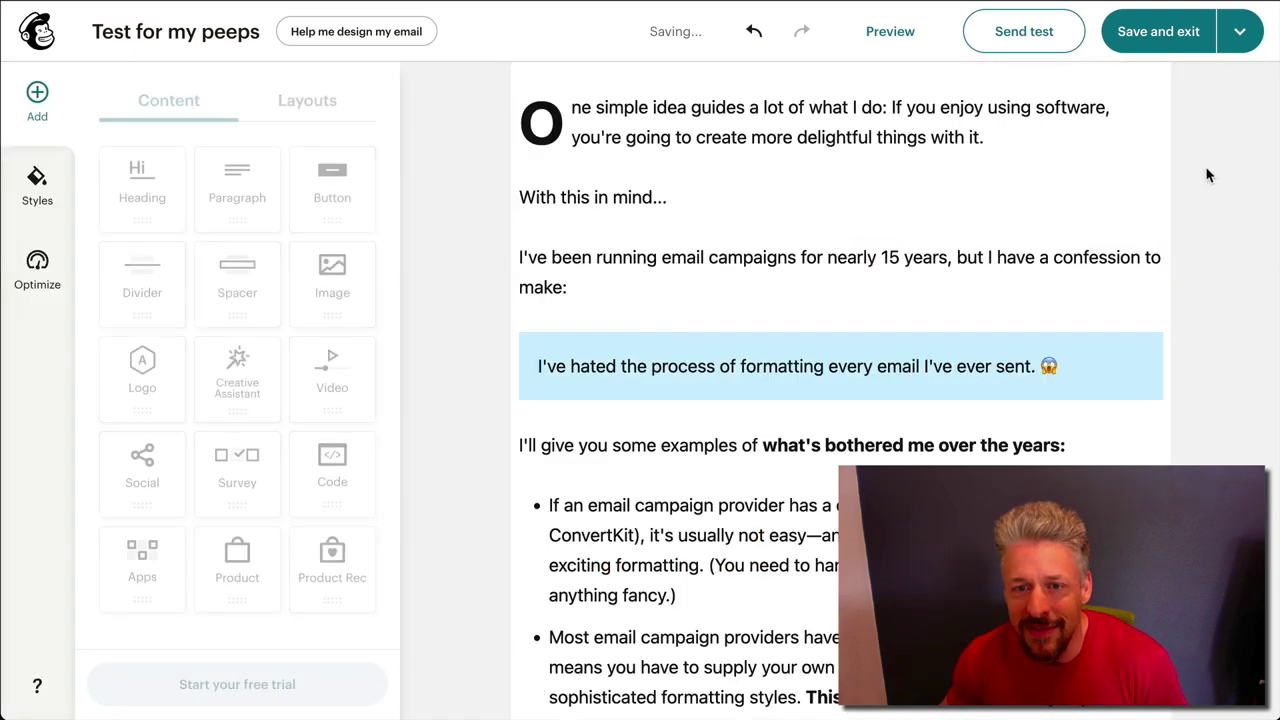
Delete the image placeholder and the empty text block below the pasted email
scroll(1256, 357, "down", 10)
scroll(1256, 357, "down", 10)
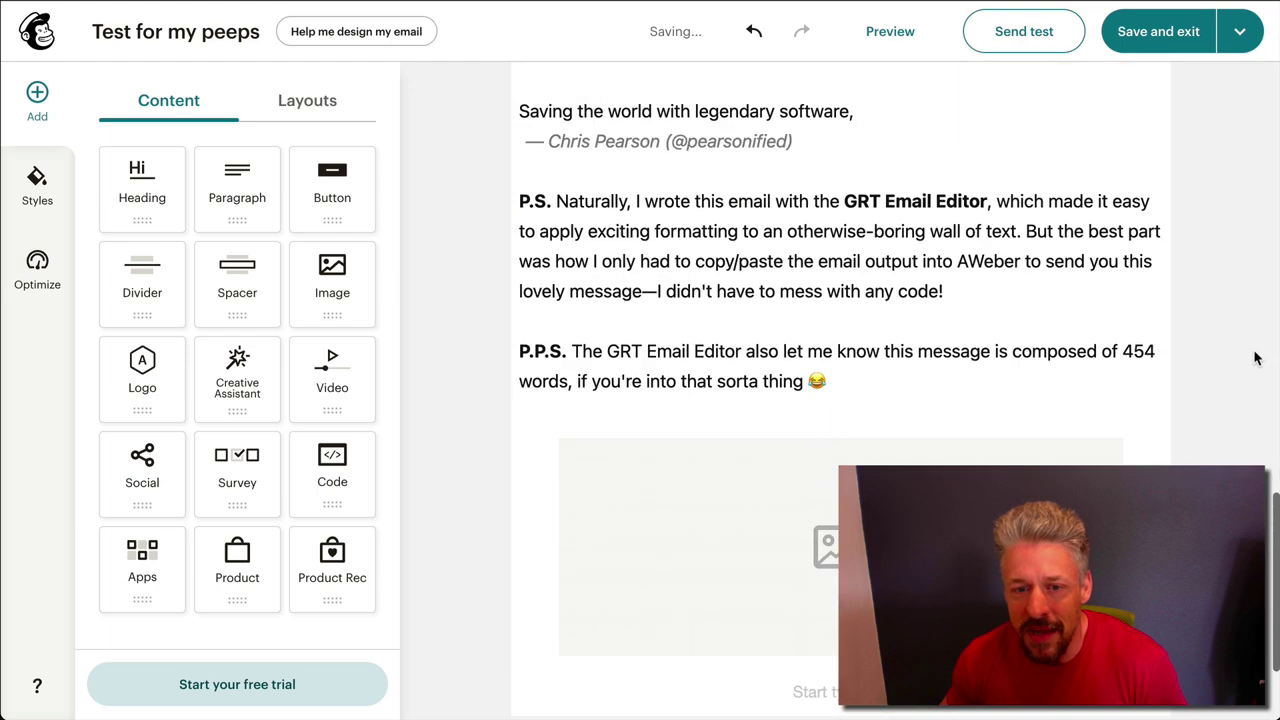
left_click(1009, 417)
left_click(1204, 360)
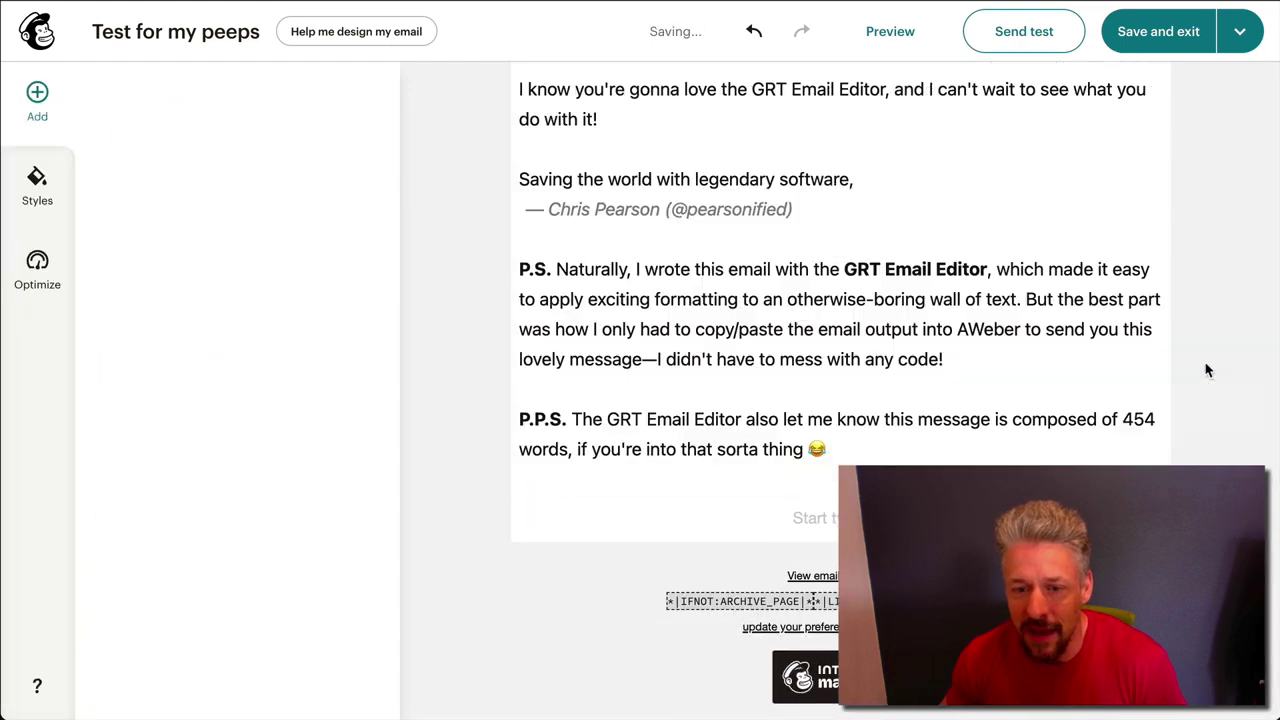
left_click(1010, 517)
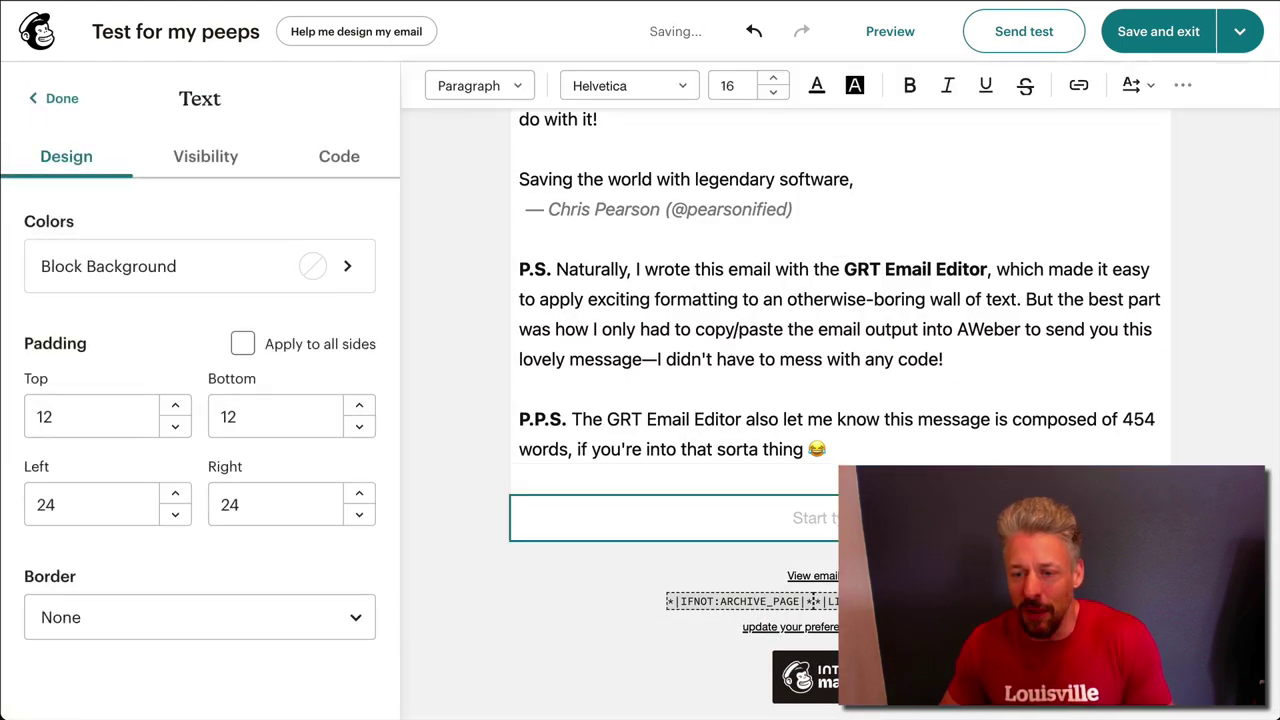
key("Delete")
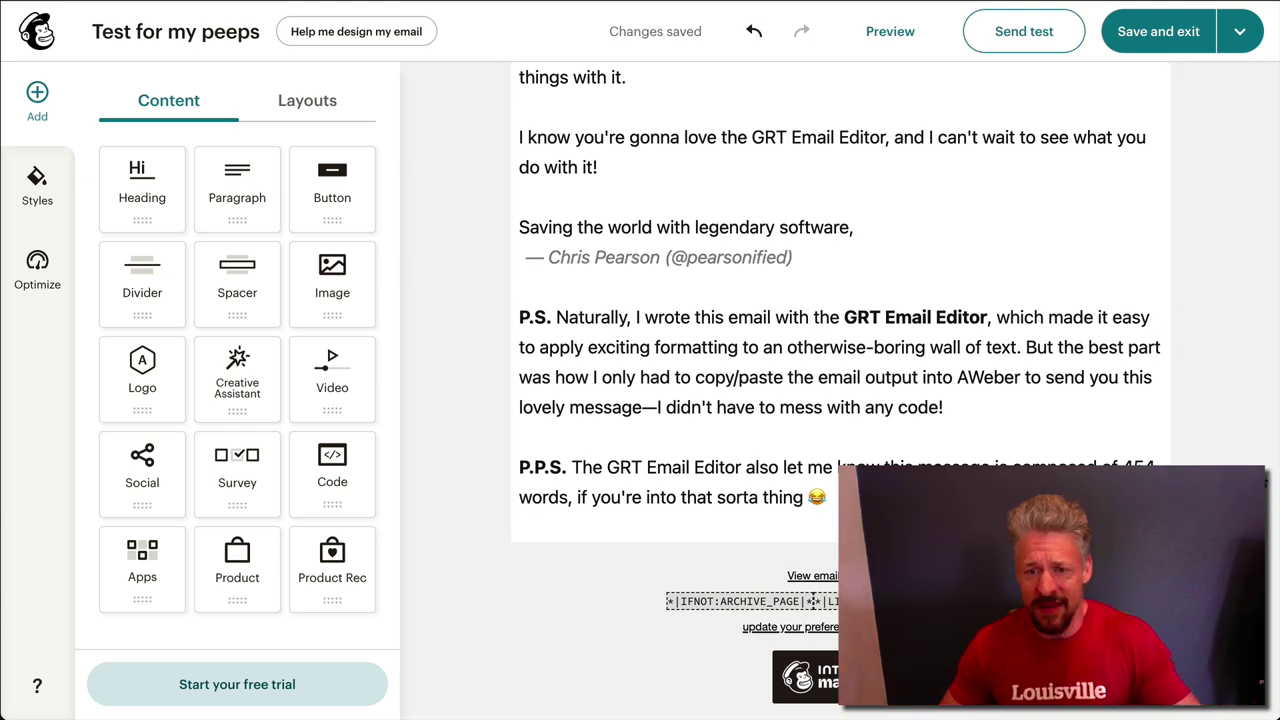
scroll(1128, 343, "up", 4)
scroll(840, 390, "up", 10)
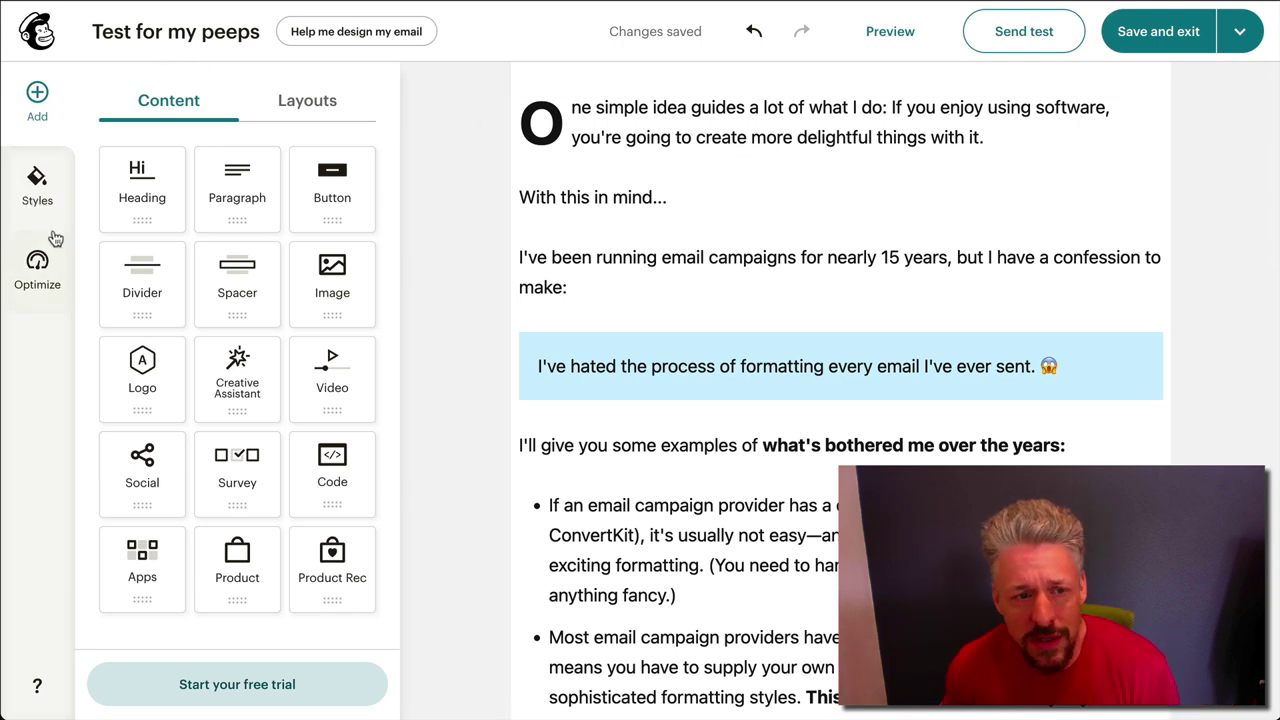
Change the email background colour from light gray to white in Styles
left_click(37, 195)
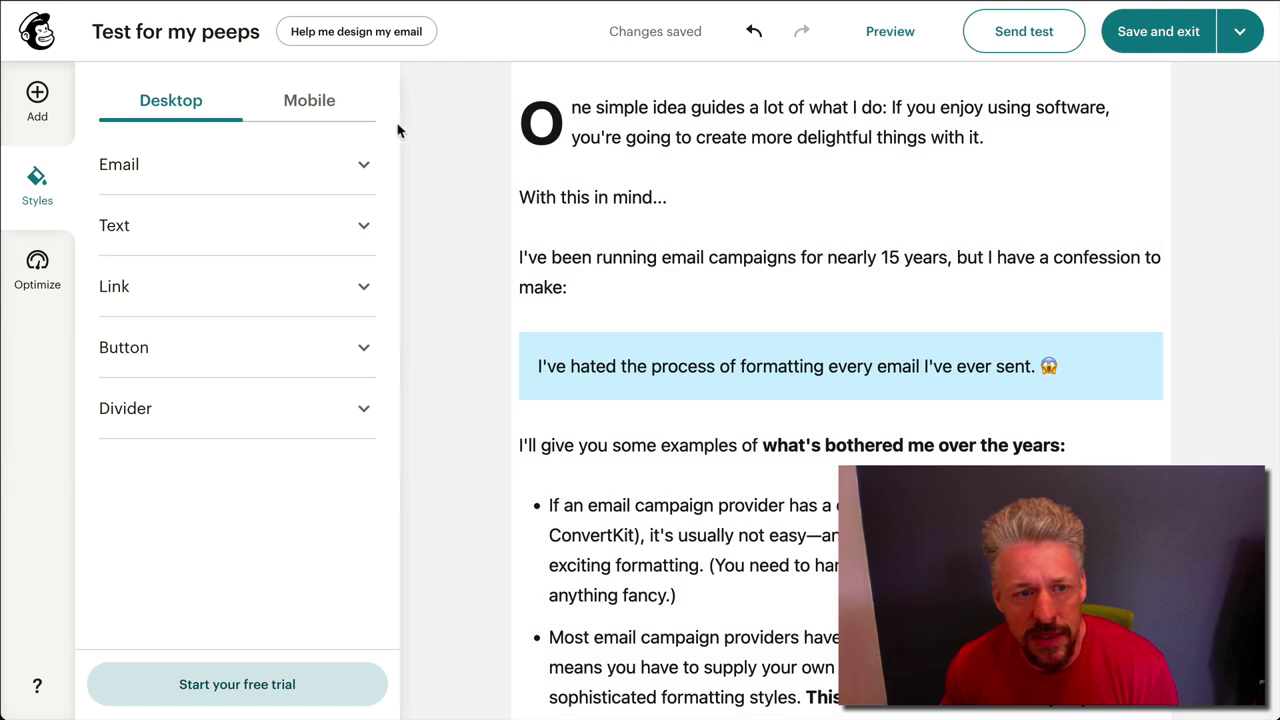
left_click(350, 168)
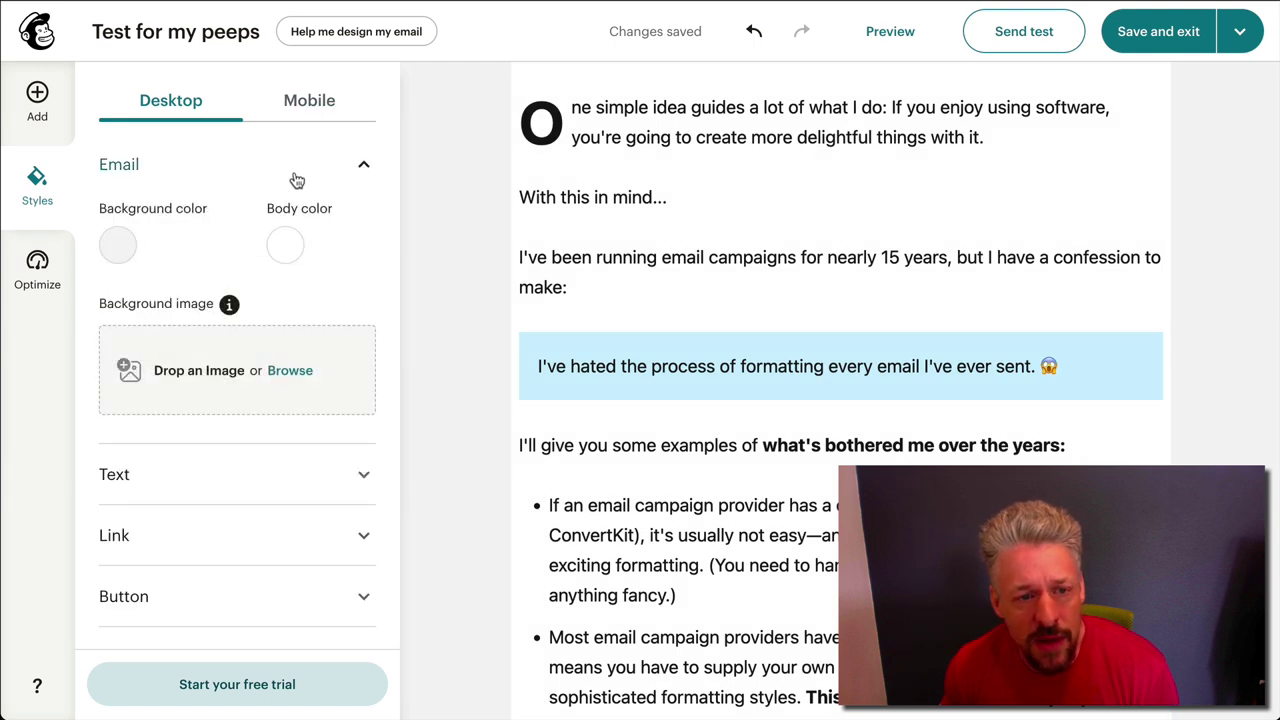
left_click(124, 246)
left_click(42, 314)
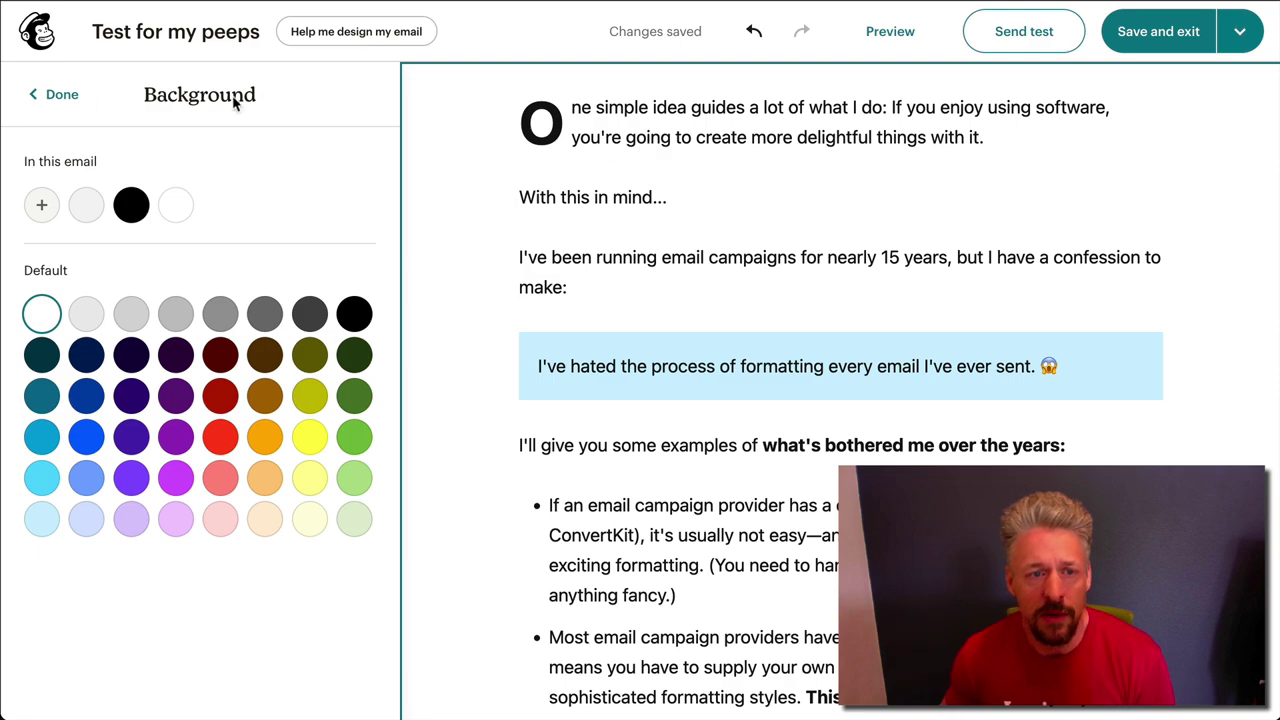
left_click(66, 94)
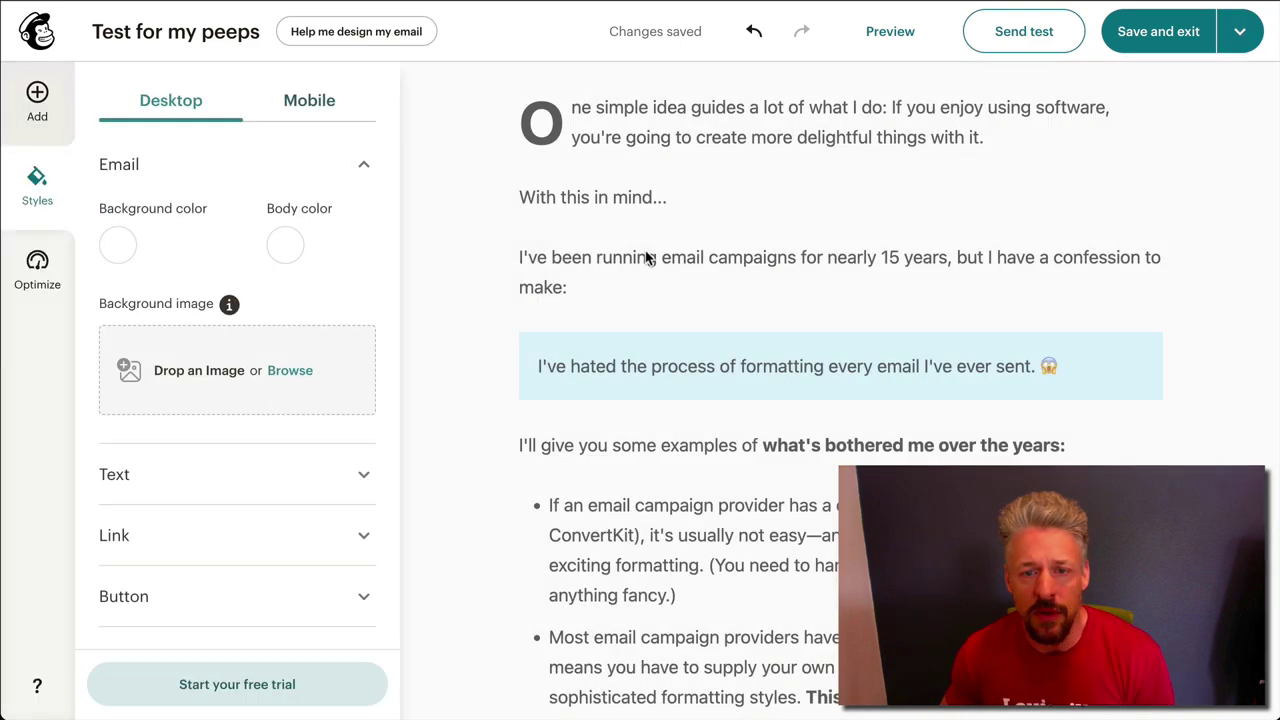
left_click(420, 248)
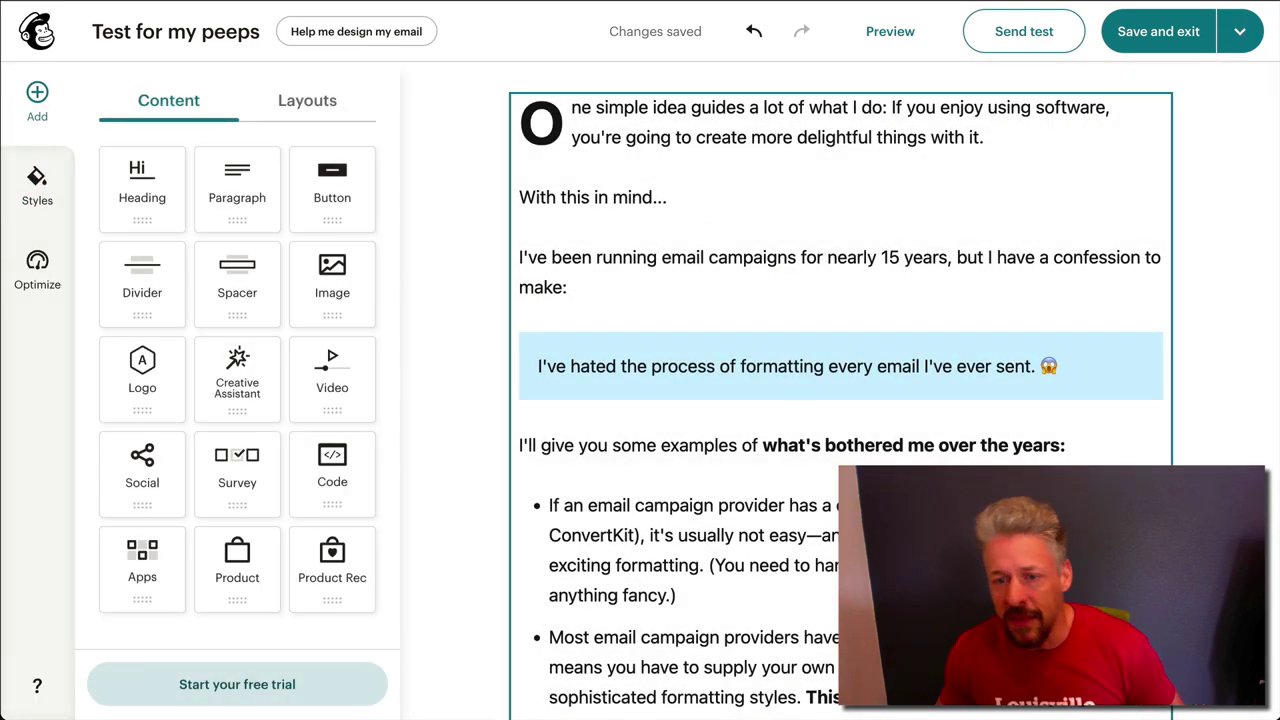
Send a test copy to your own Gmail address, then go to the Gmail inbox
scroll(840, 400, "down", 20)
scroll(840, 400, "up", 20)
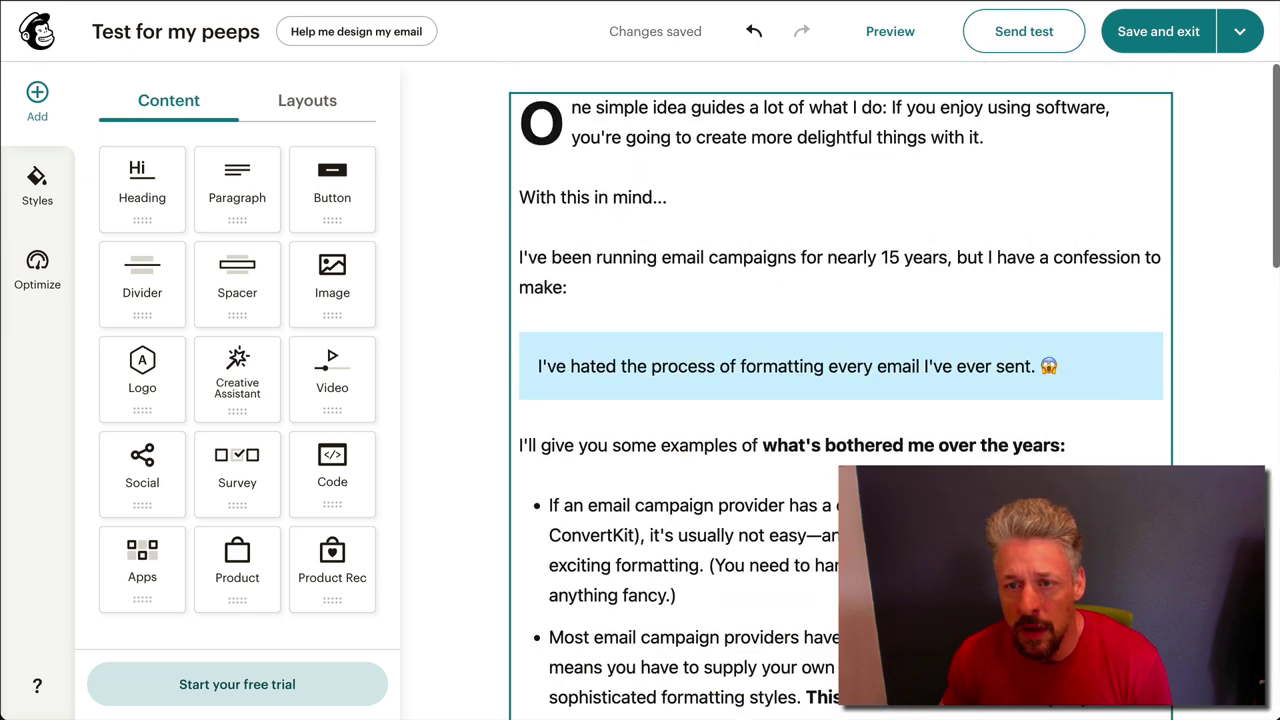
left_click(1024, 31)
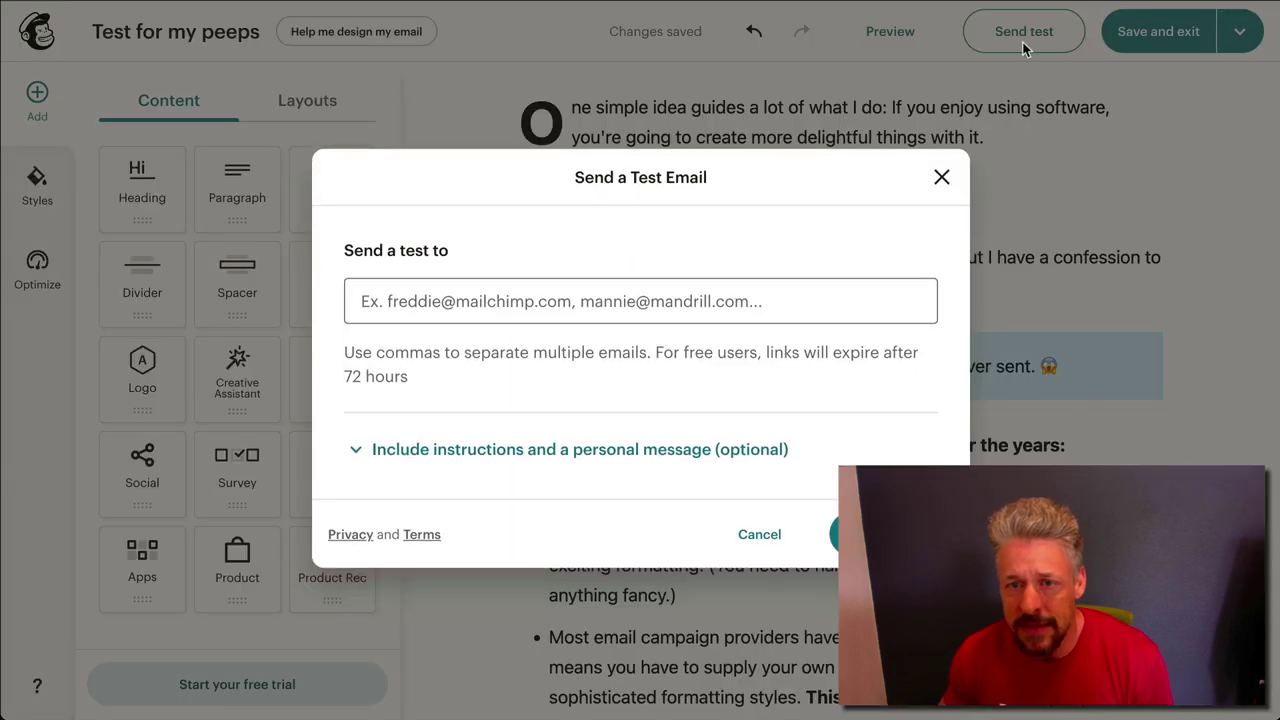
left_click(558, 312)
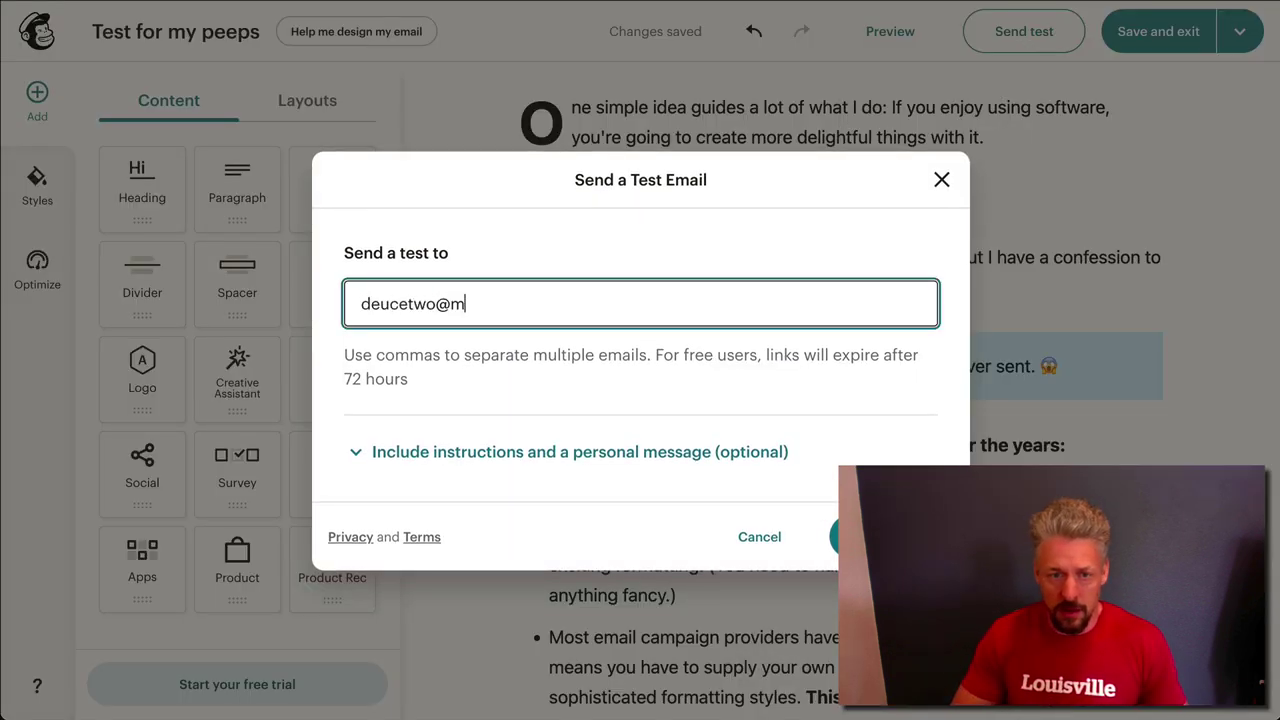
left_click(834, 537)
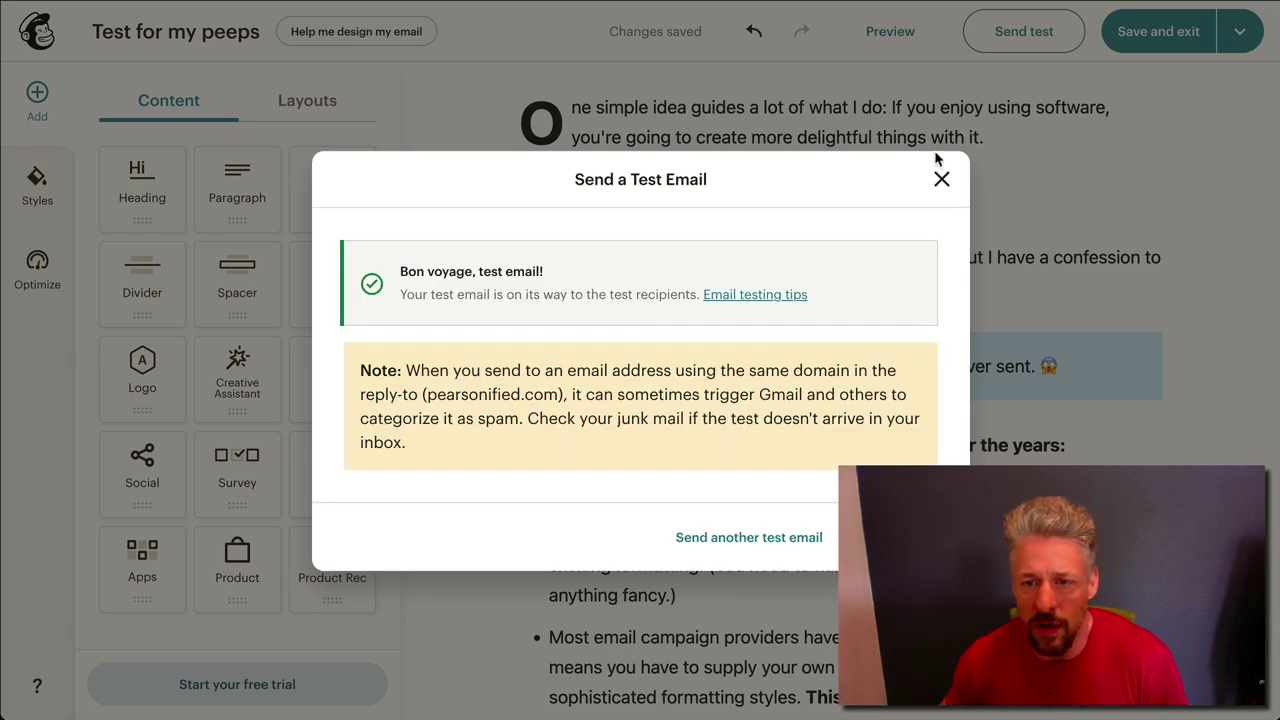
key("Escape")
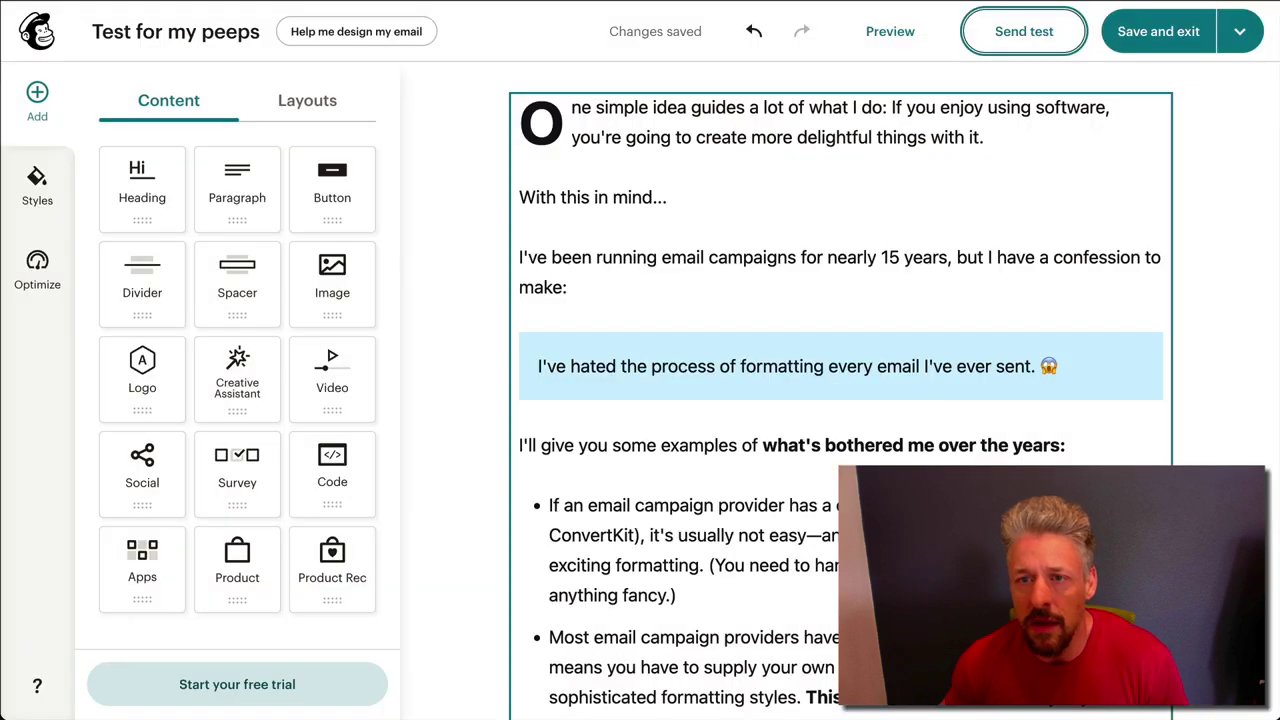
key("alt+Tab")
left_click(104, 168)
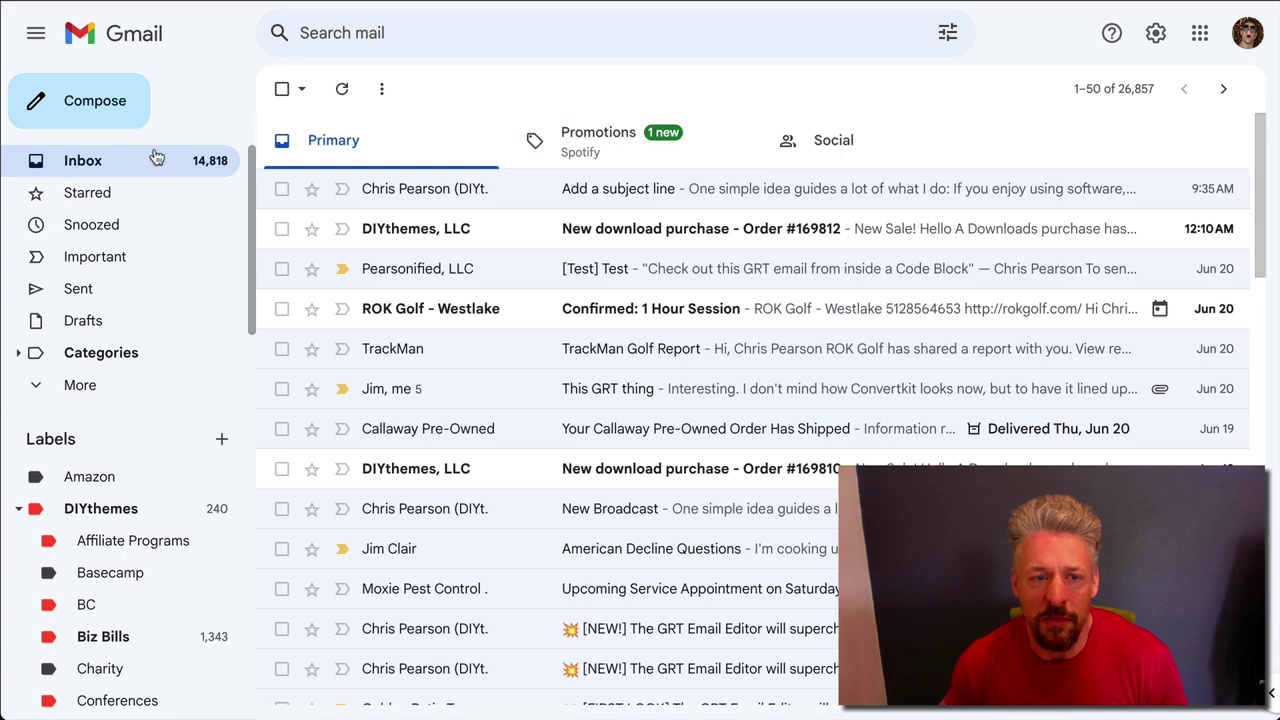
Open the [Test] Test for my peeps message and check the callout and first bullet
left_click(465, 200)
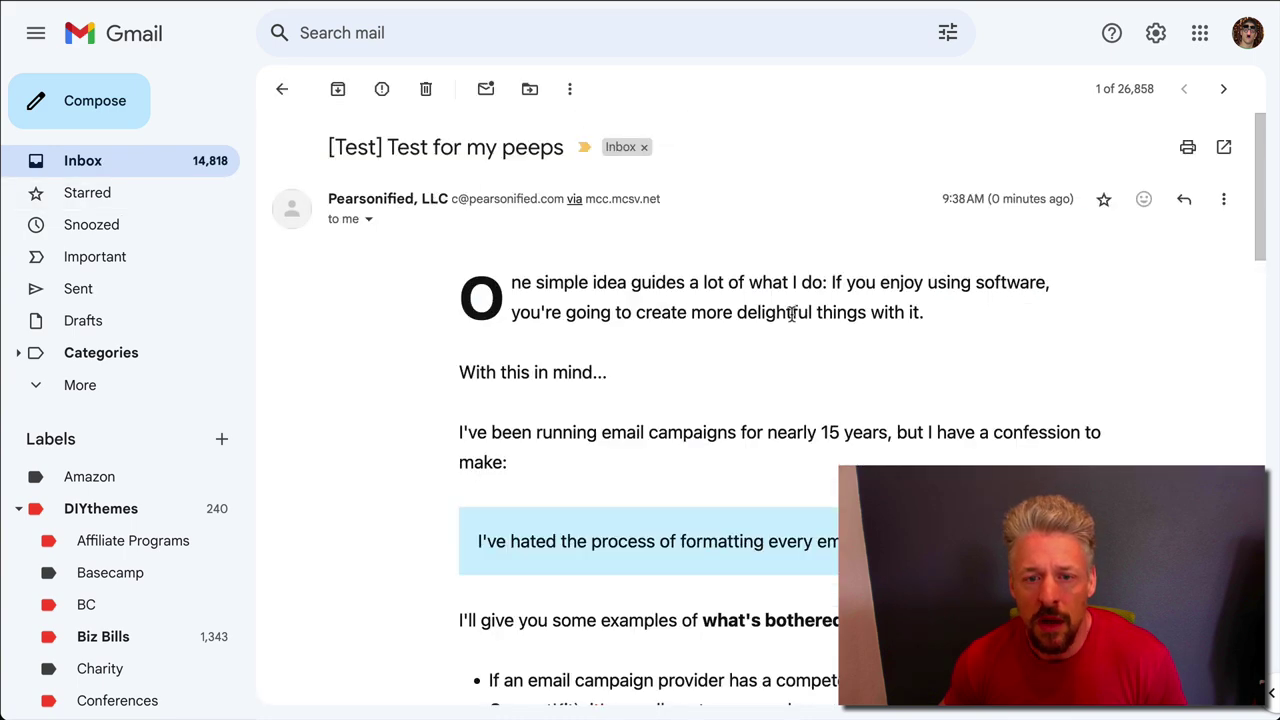
scroll(800, 337, "down", 1)
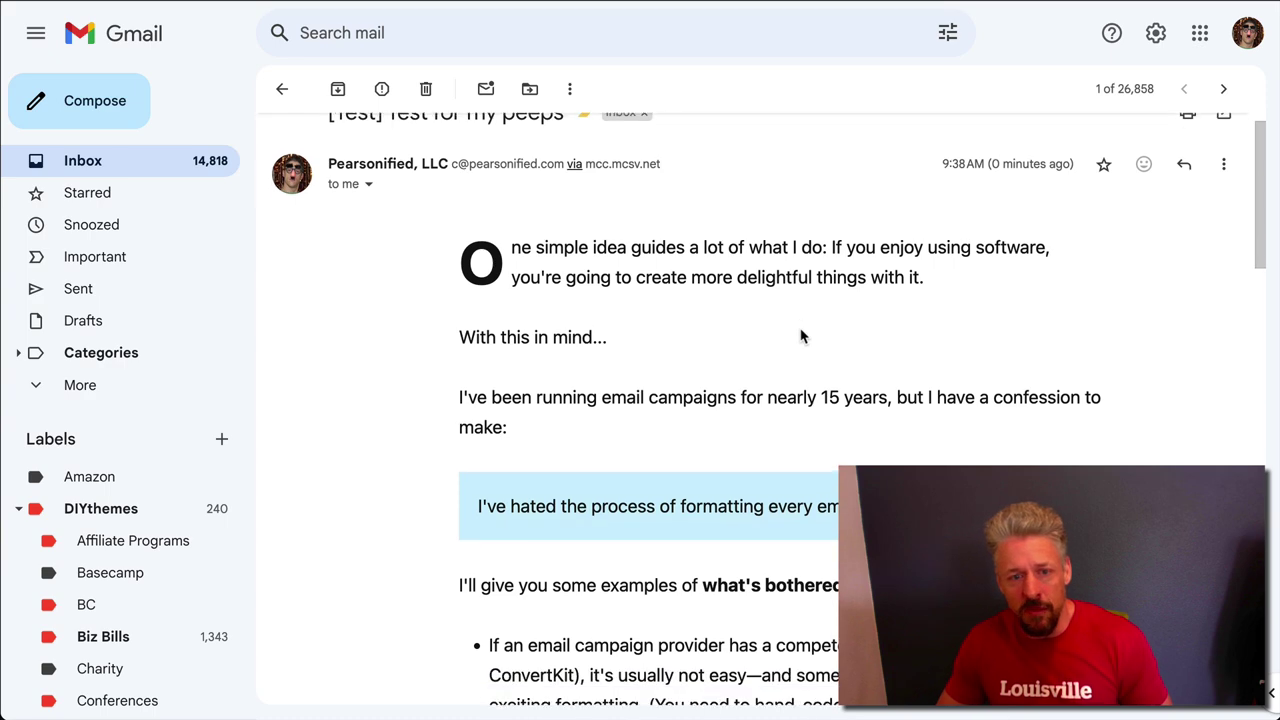
scroll(730, 400, "down", 3)
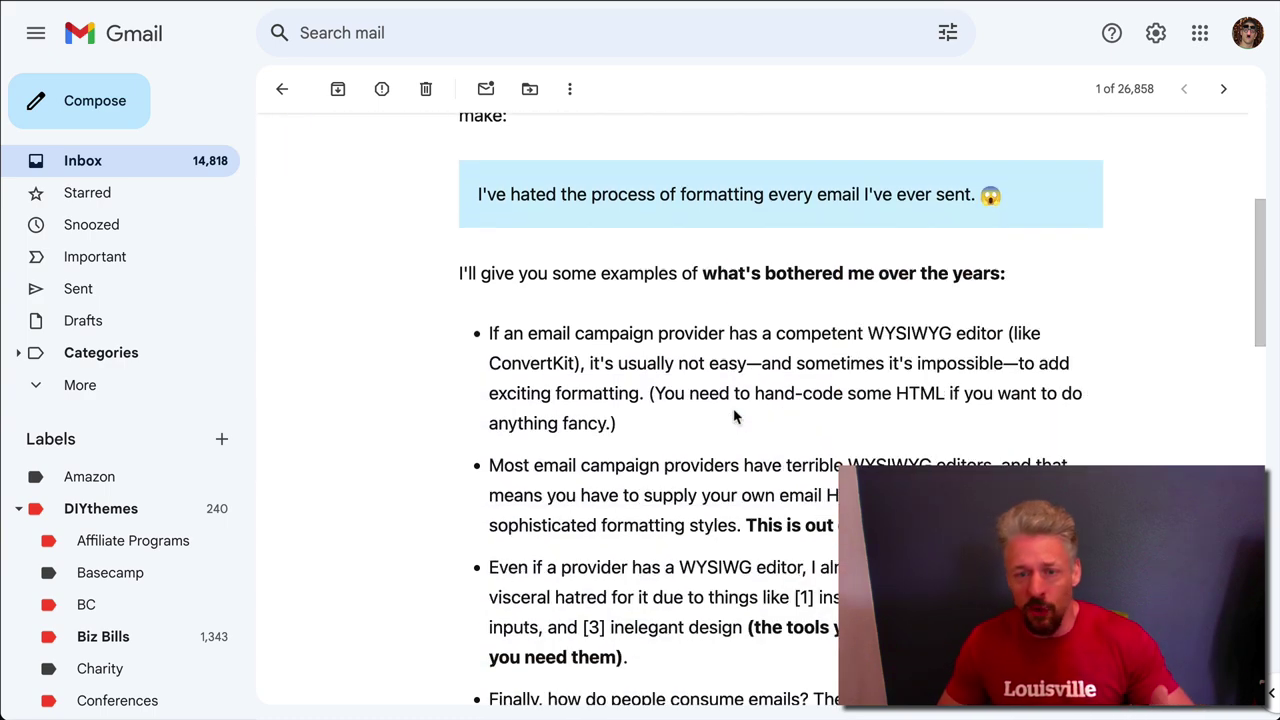
left_click_drag(515, 195, 726, 195)
left_click(692, 265)
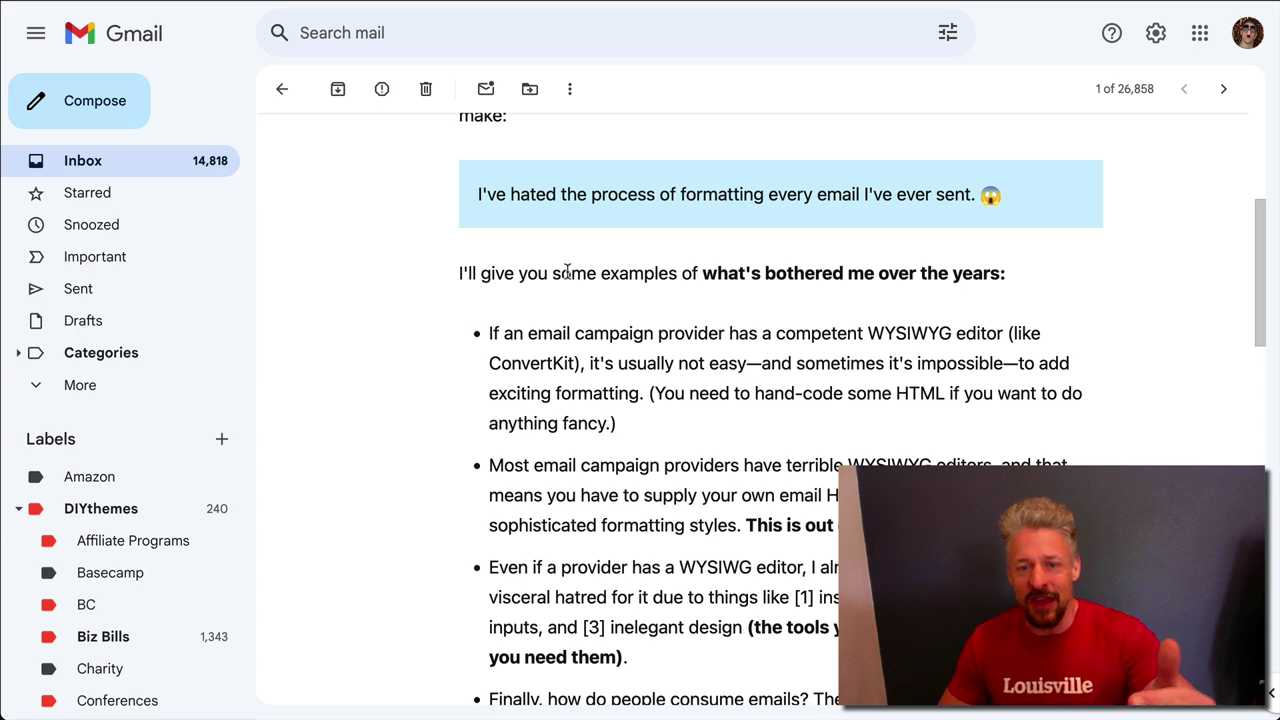
left_click_drag(567, 272, 637, 434)
left_click(637, 434)
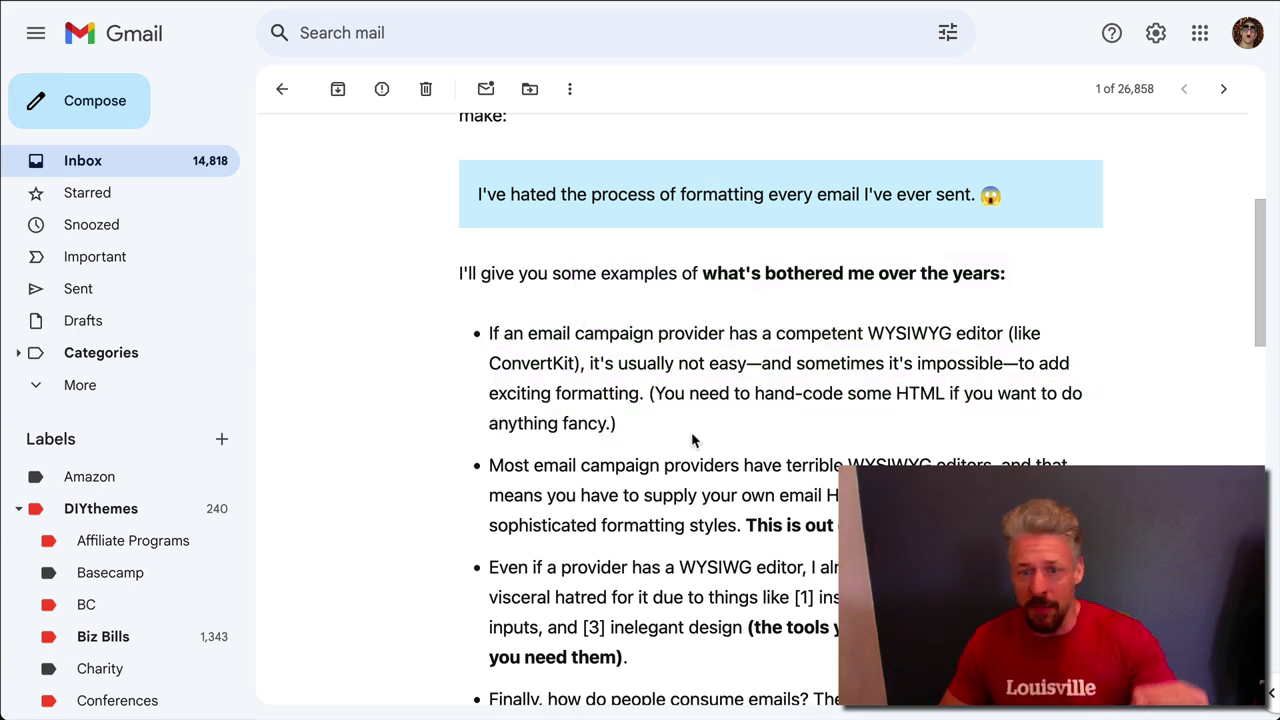
Review the rest of the message down to the signature, then return to GRT Email Editor
scroll(727, 520, "down", 1)
scroll(727, 520, "down", 7)
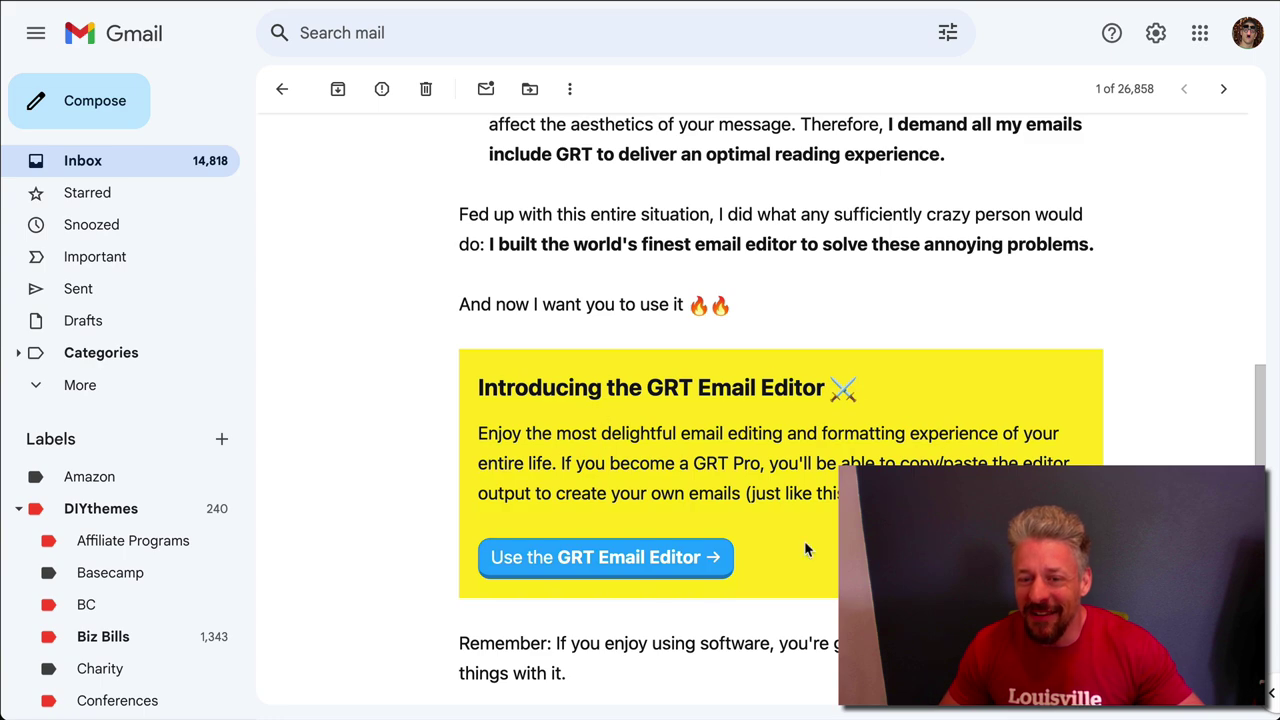
scroll(618, 577, "down", 4)
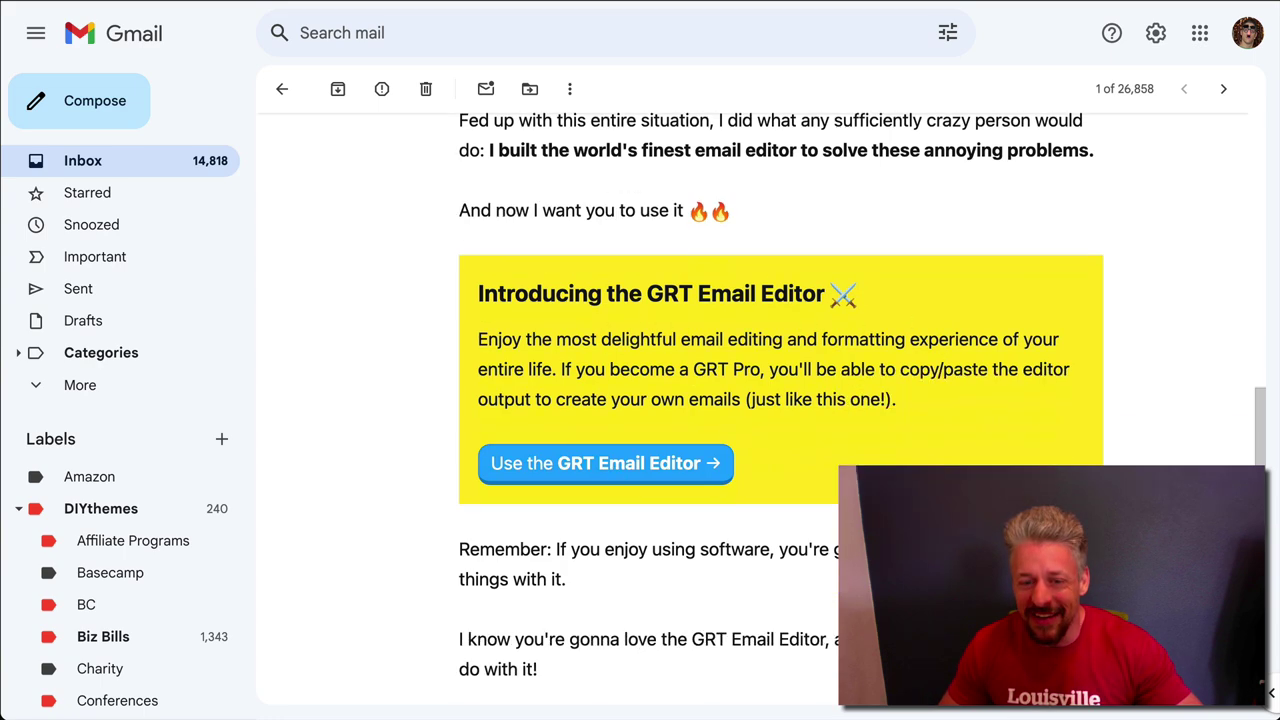
left_click_drag(470, 425, 701, 457)
left_click(701, 457)
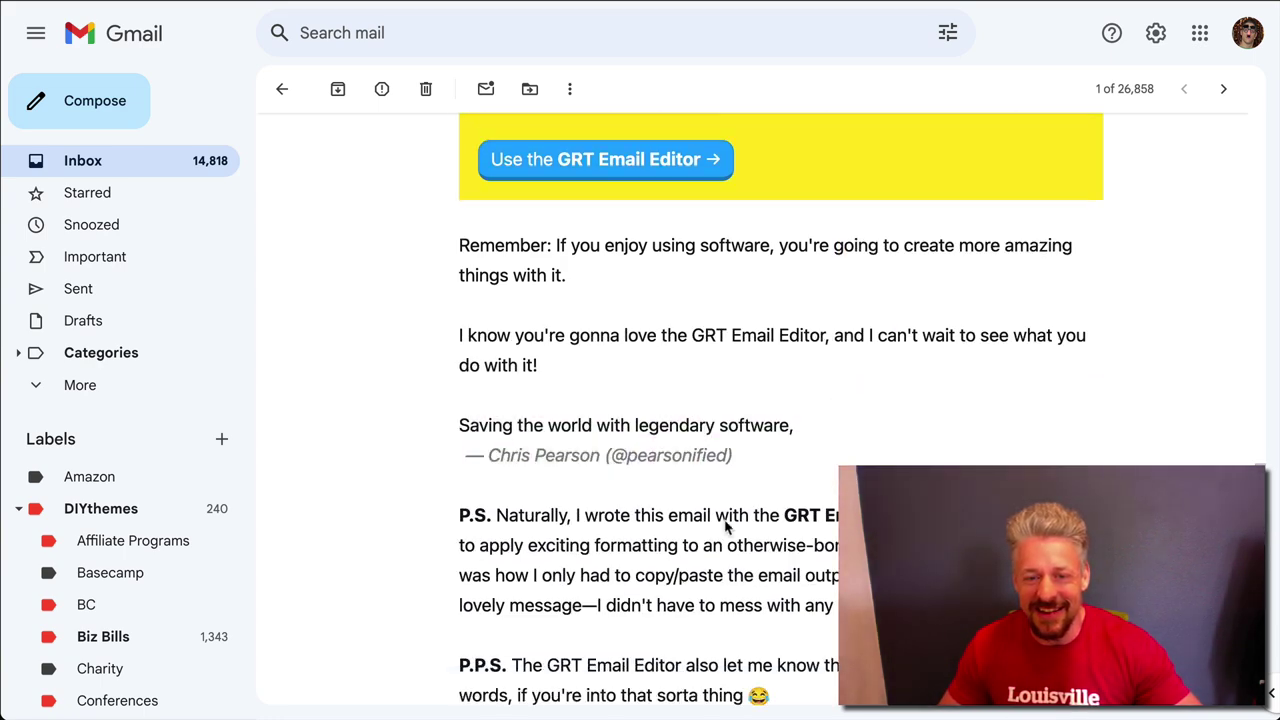
scroll(729, 528, "down", 3)
scroll(762, 360, "up", 2)
scroll(762, 353, "up", 15)
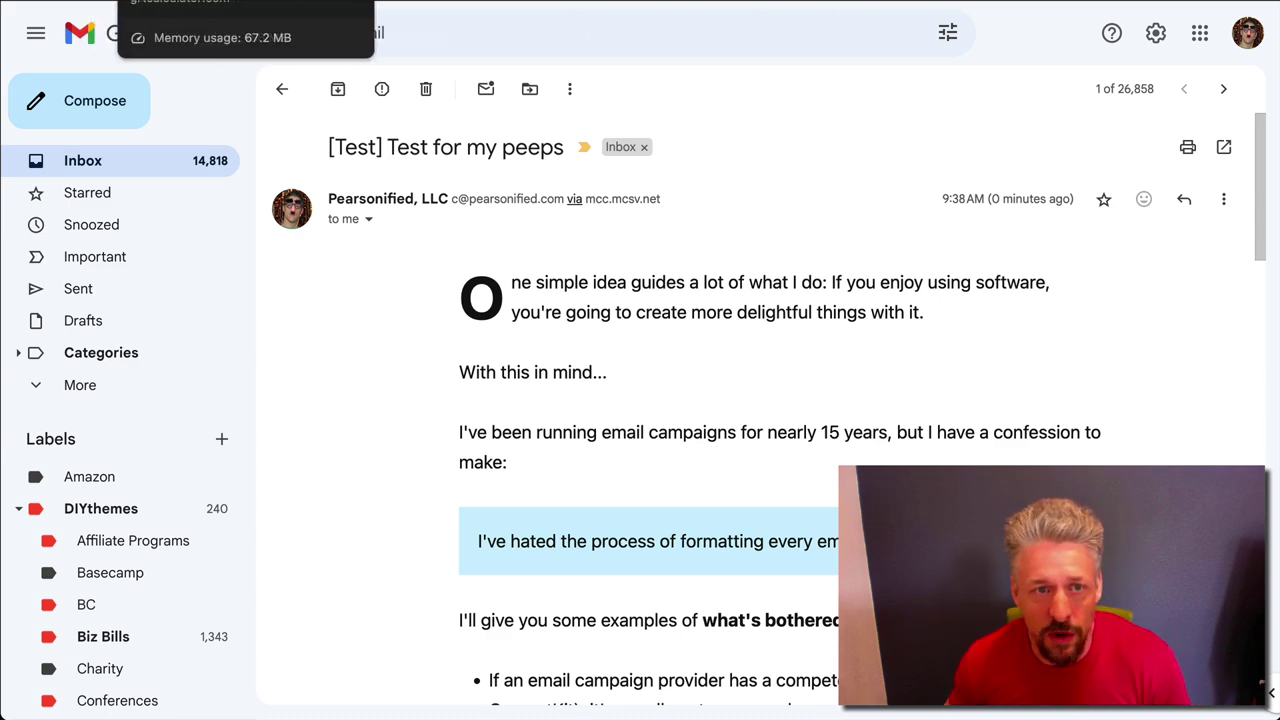
left_click(200, 3)
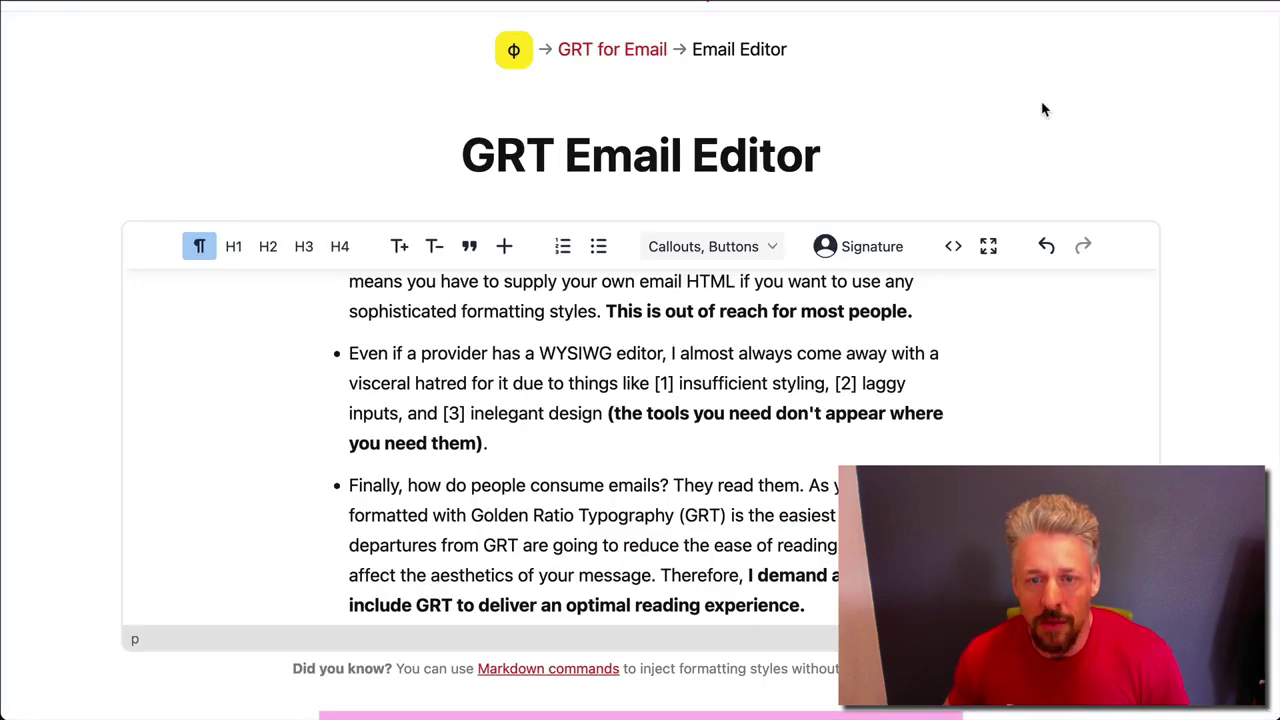
Choose AWeber as the provider, generate the email and copy its HTML code
scroll(1254, 449, "down", 5)
left_click(650, 540)
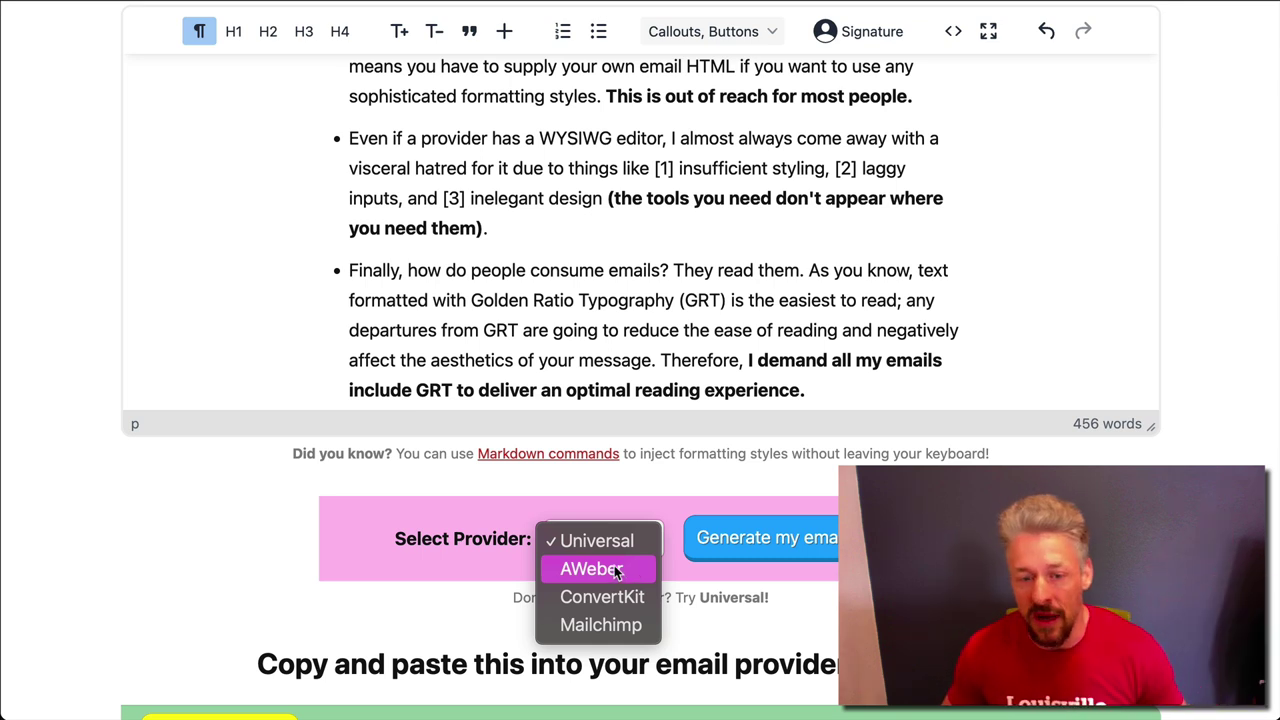
left_click(613, 570)
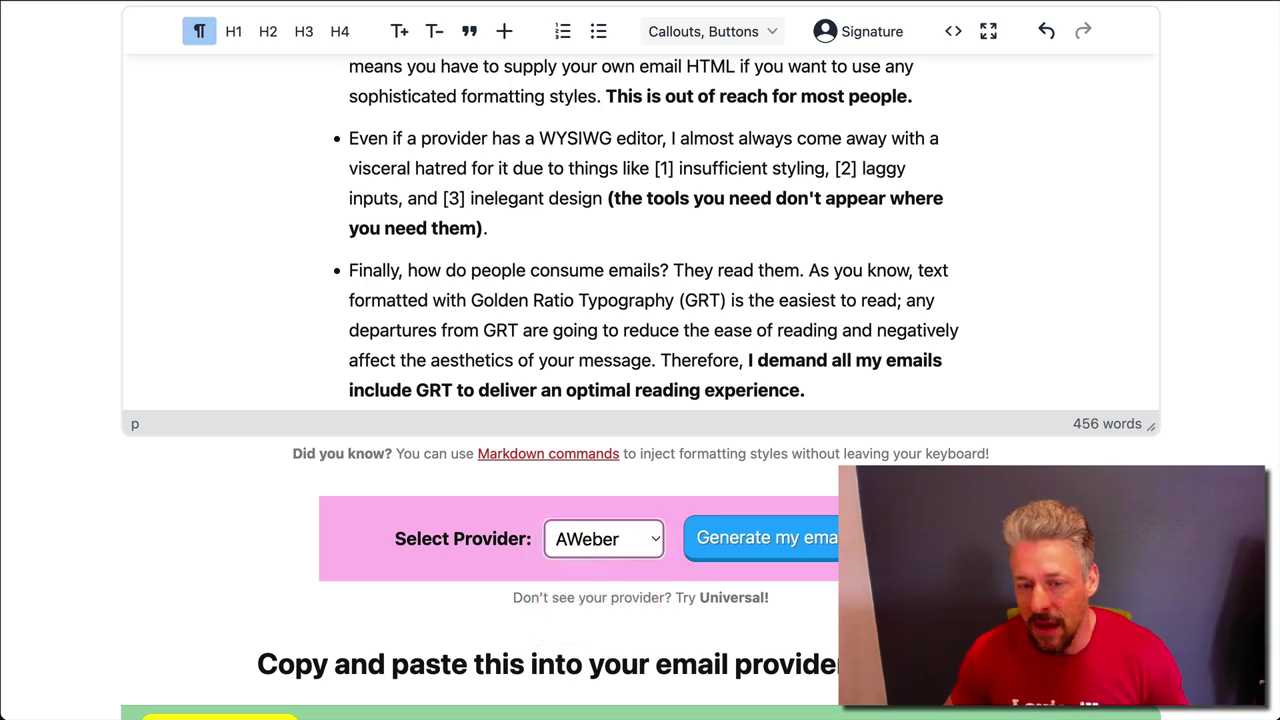
left_click(805, 538)
left_click(222, 362)
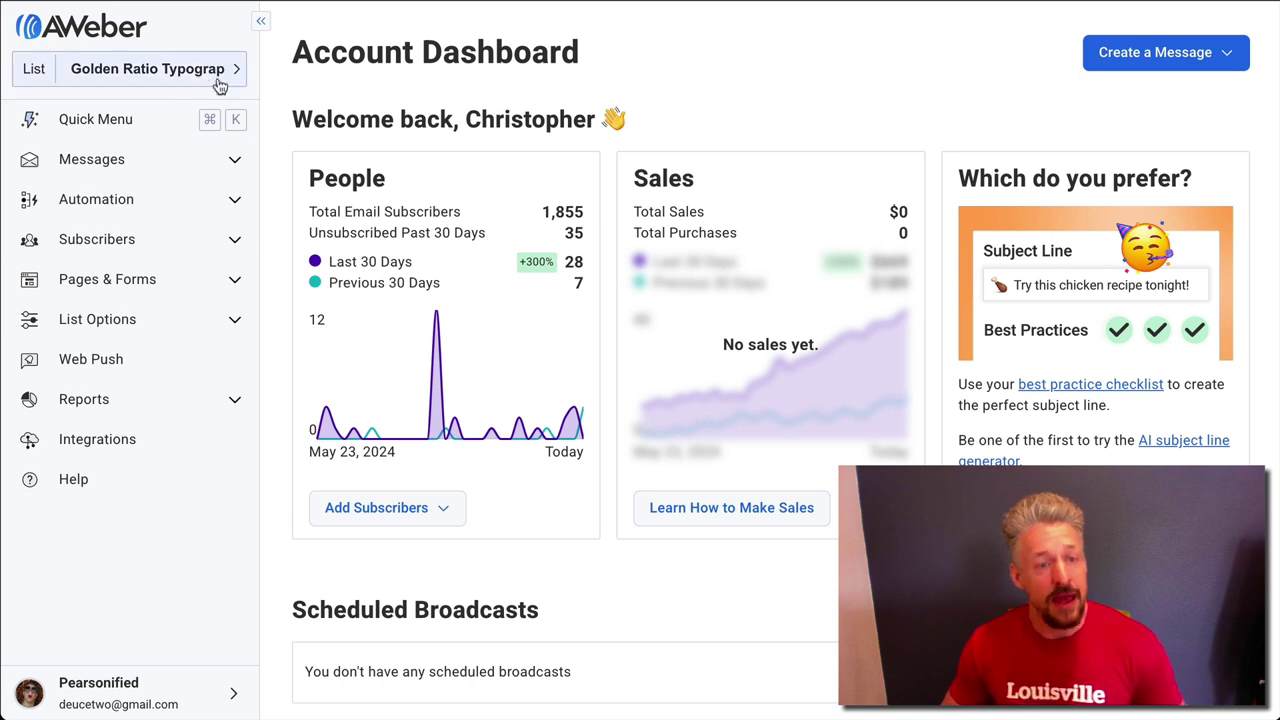
Create a new AWeber message using the Custom HTML Editor
left_click(1219, 65)
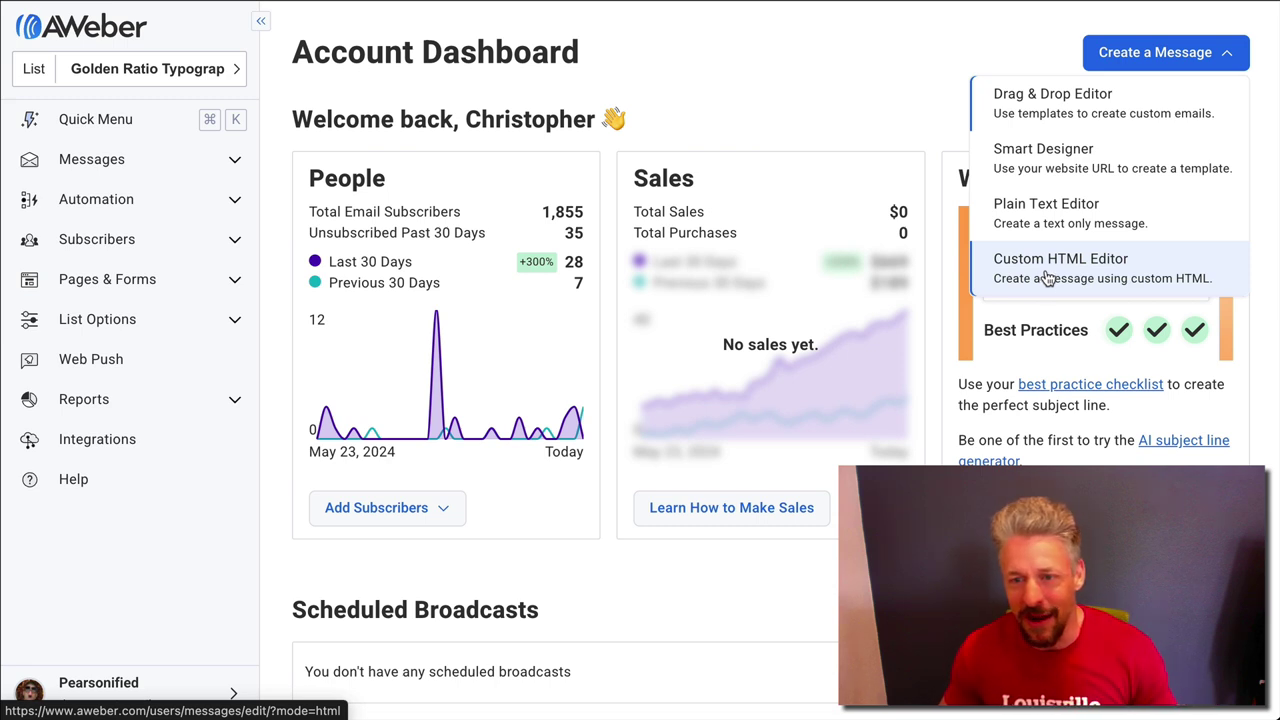
left_click(1047, 277)
left_click(1047, 277)
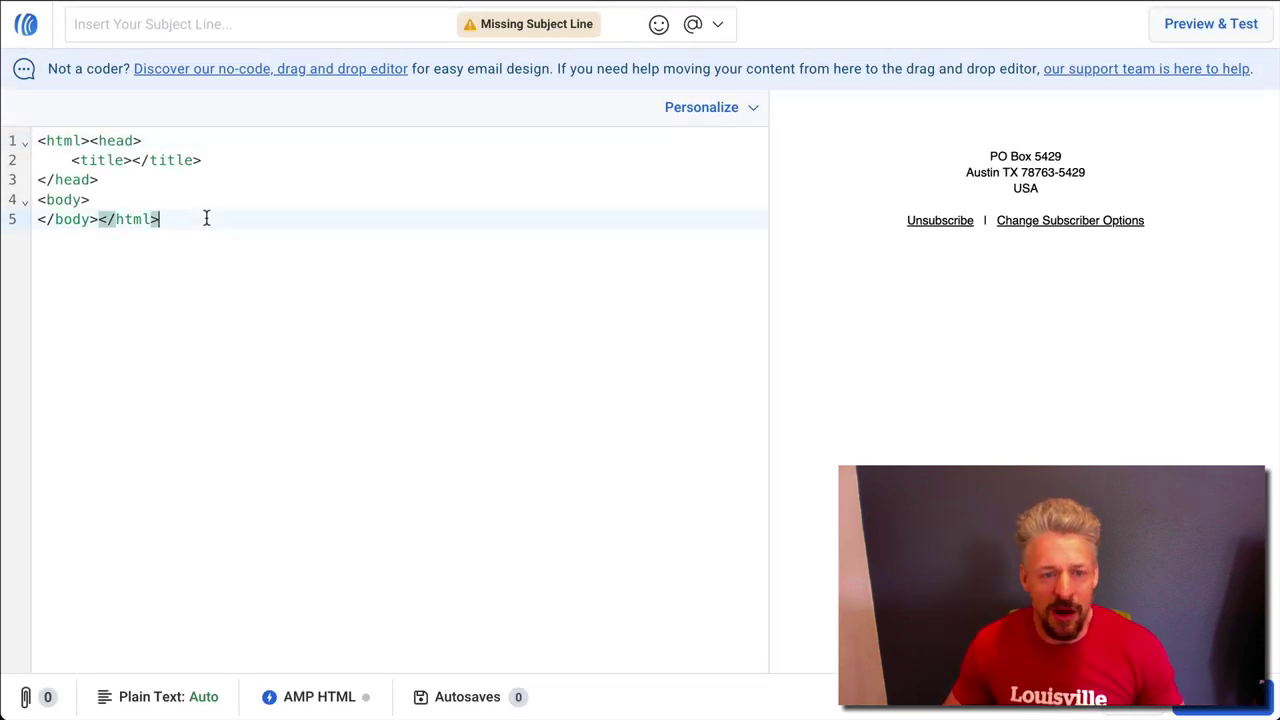
Replace the default HTML skeleton with the pasted GRT email code
left_click_drag(206, 217, 32, 148)
key("BackSpace")
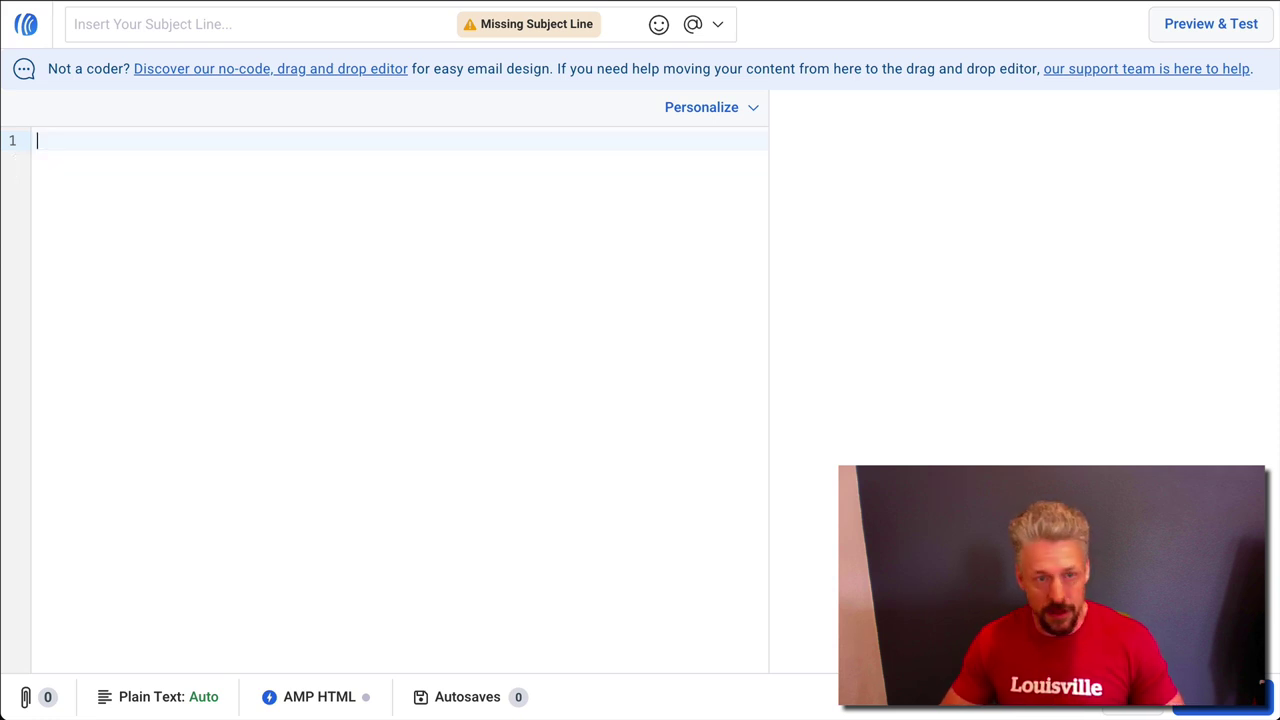
key("ctrl+v")
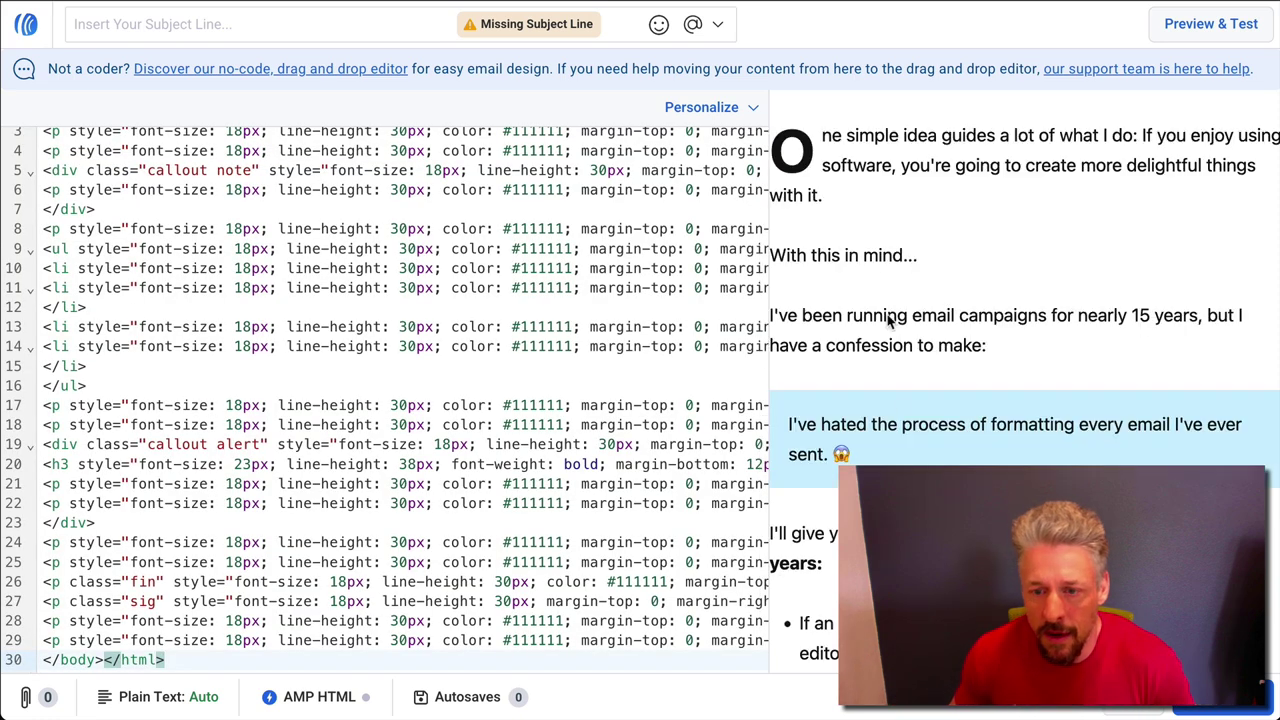
Give the message the subject 'Test subject' and send a test message from Preview & Test
left_click(1186, 32)
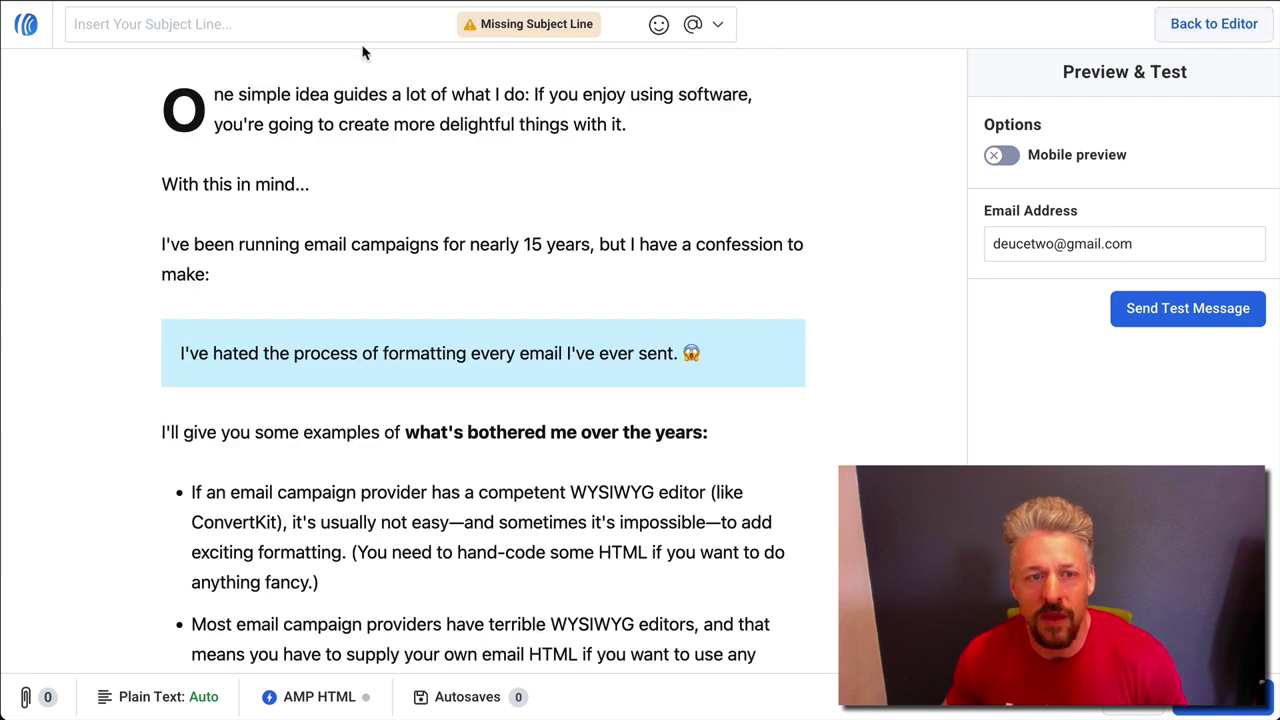
left_click(231, 30)
type("Test subkec")
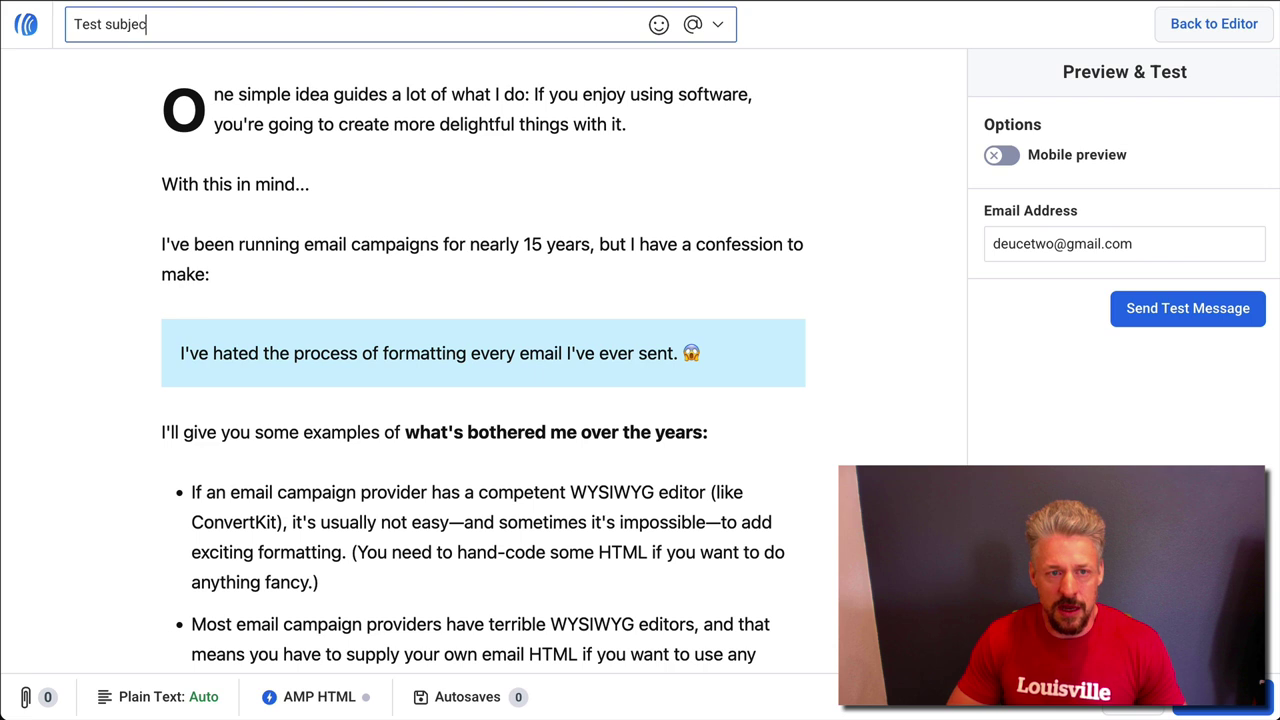
type("t")
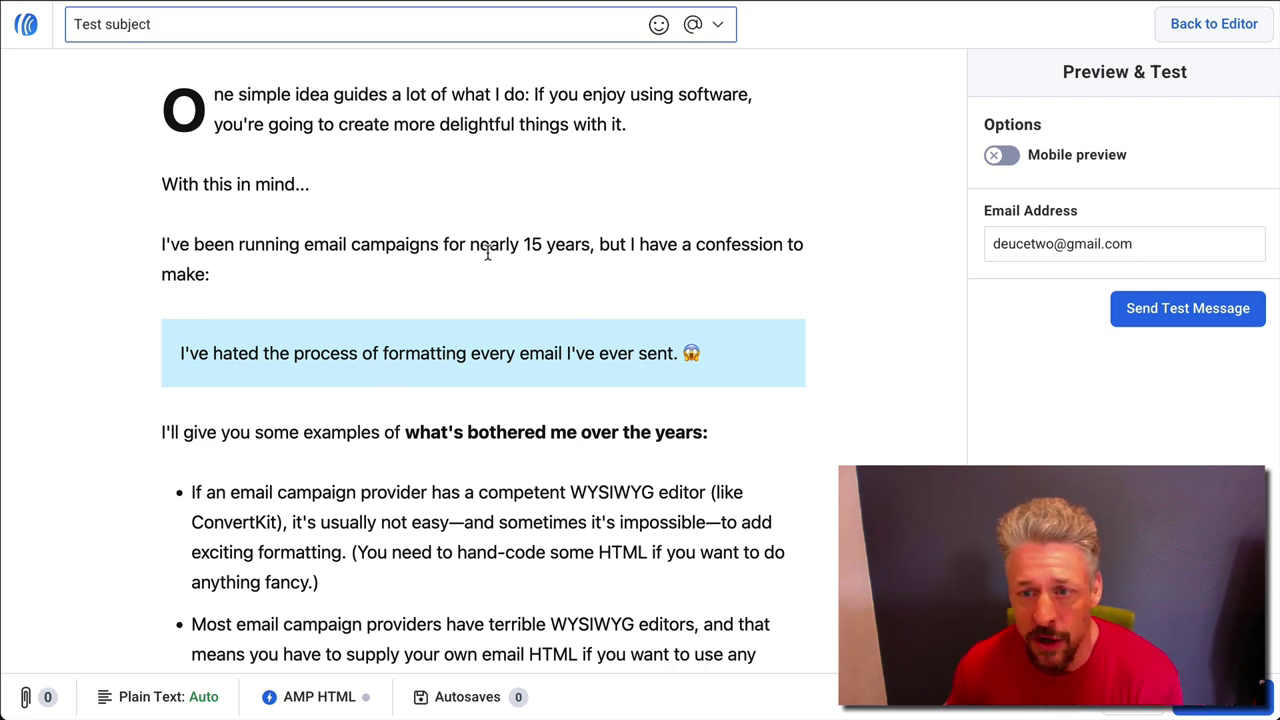
left_click(1175, 310)
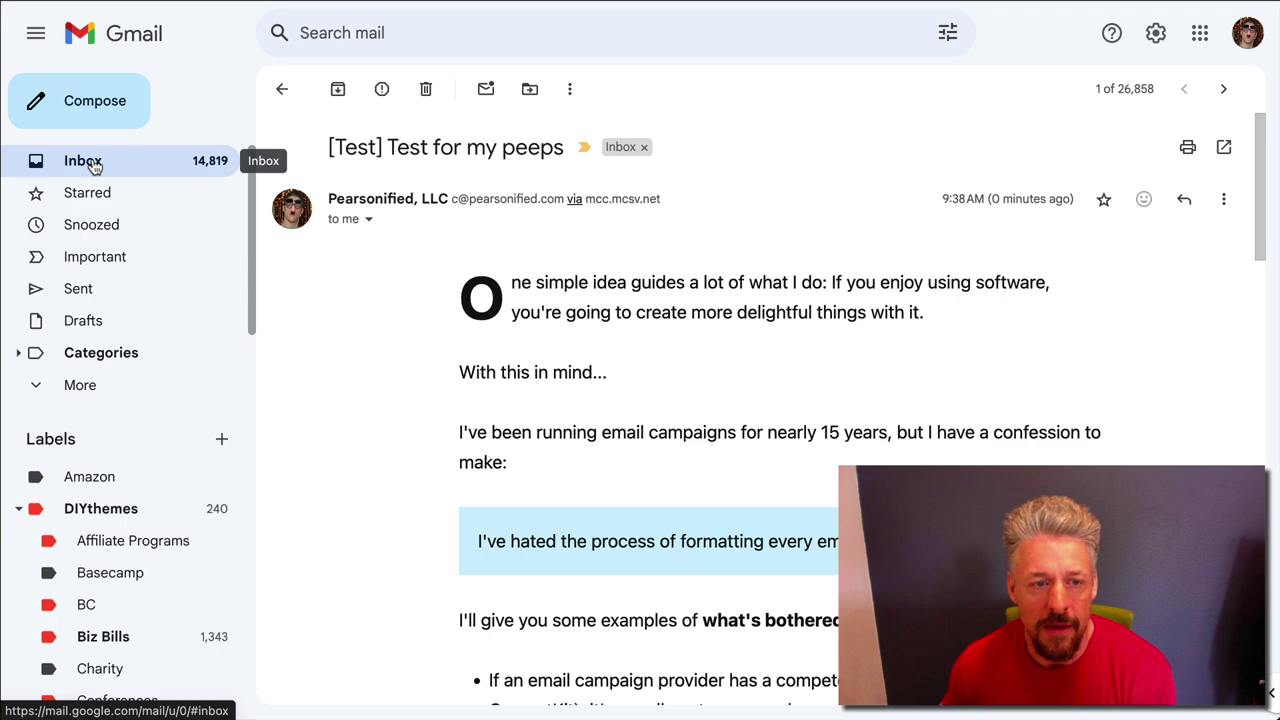
Open the AWeber 'Test subject' email in the Gmail inbox and check the newsletter's formatting
left_click(95, 165)
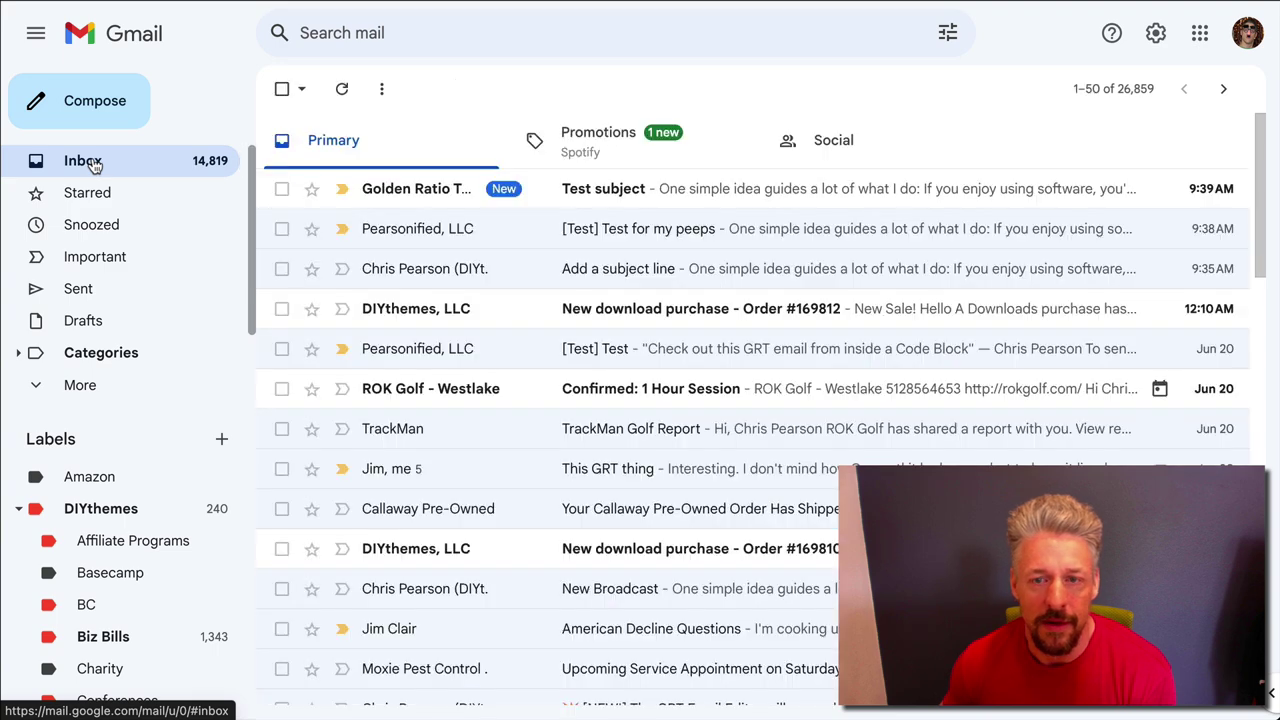
left_click(429, 194)
scroll(763, 440, "down", 2)
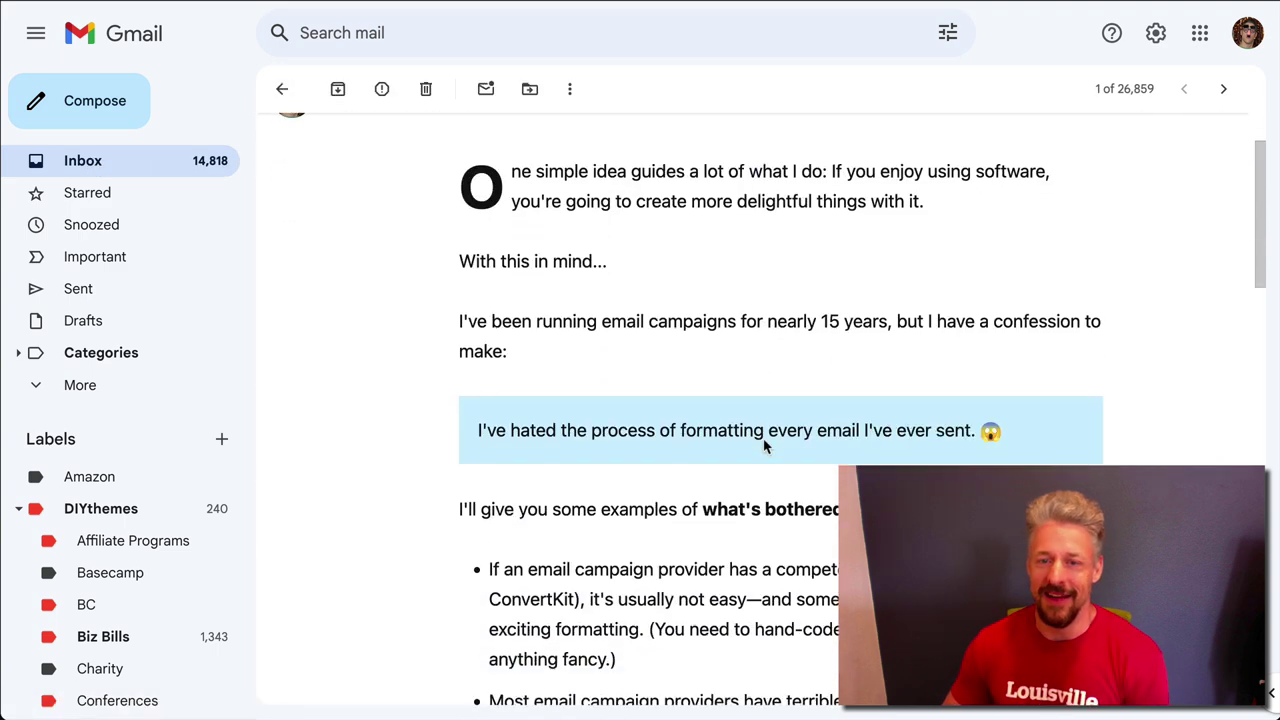
scroll(641, 268, "down", 3)
scroll(643, 457, "up", 2)
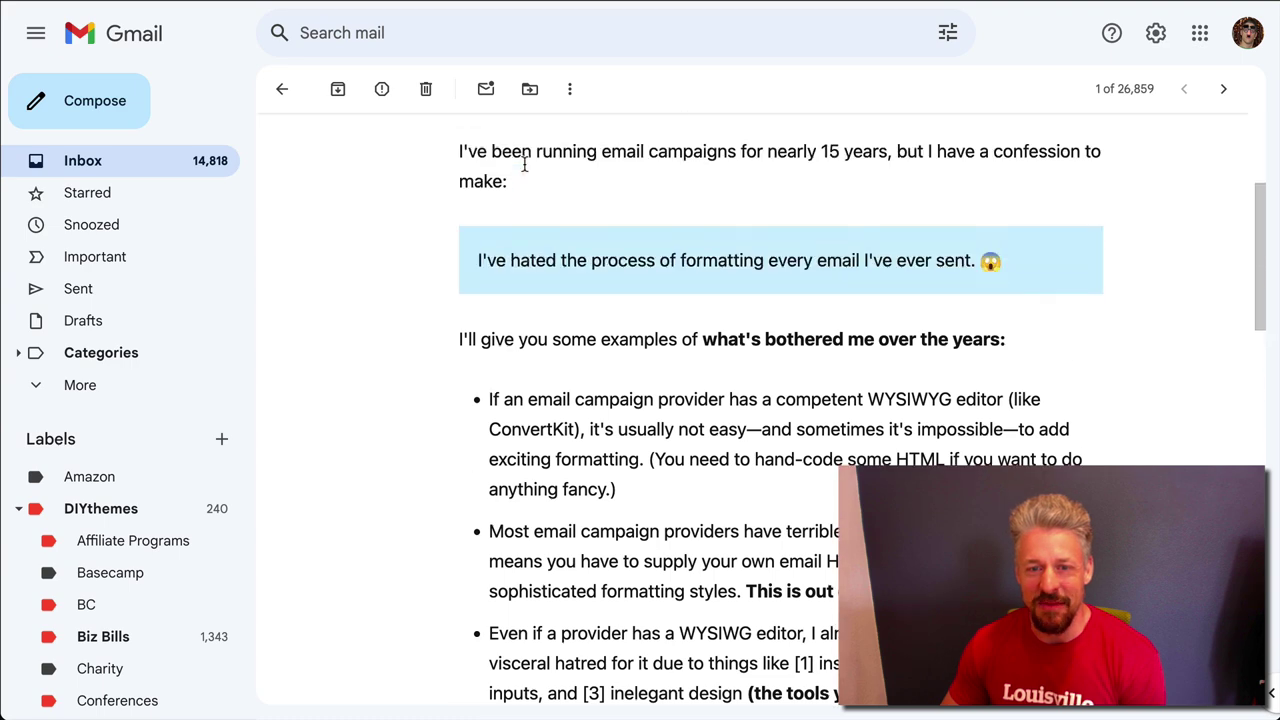
scroll(643, 457, "down", 10)
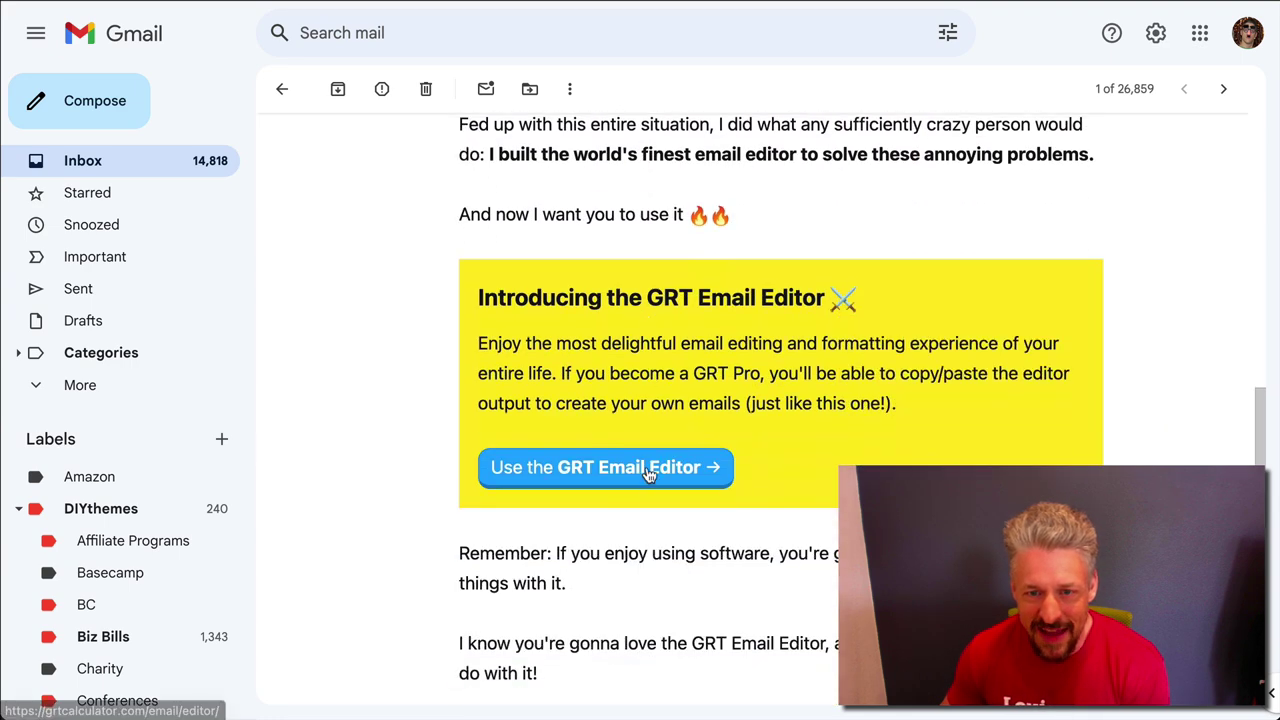
scroll(648, 474, "down", 5)
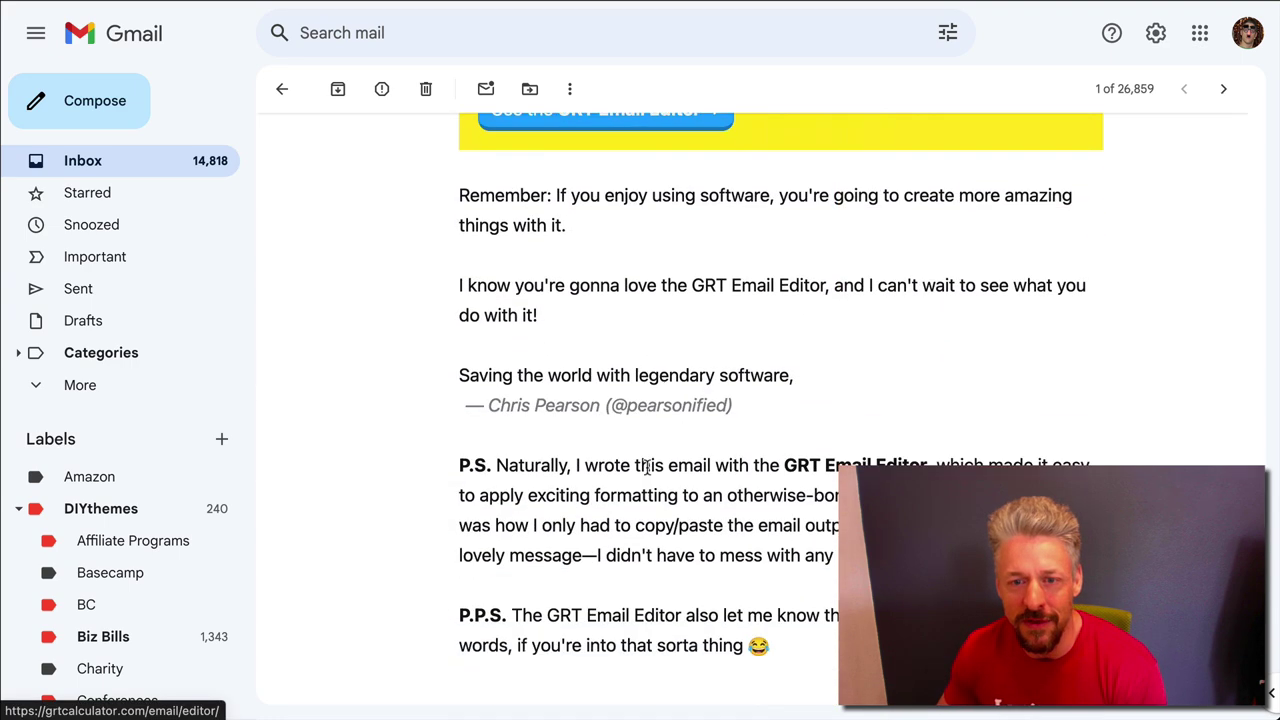
scroll(647, 467, "up", 7)
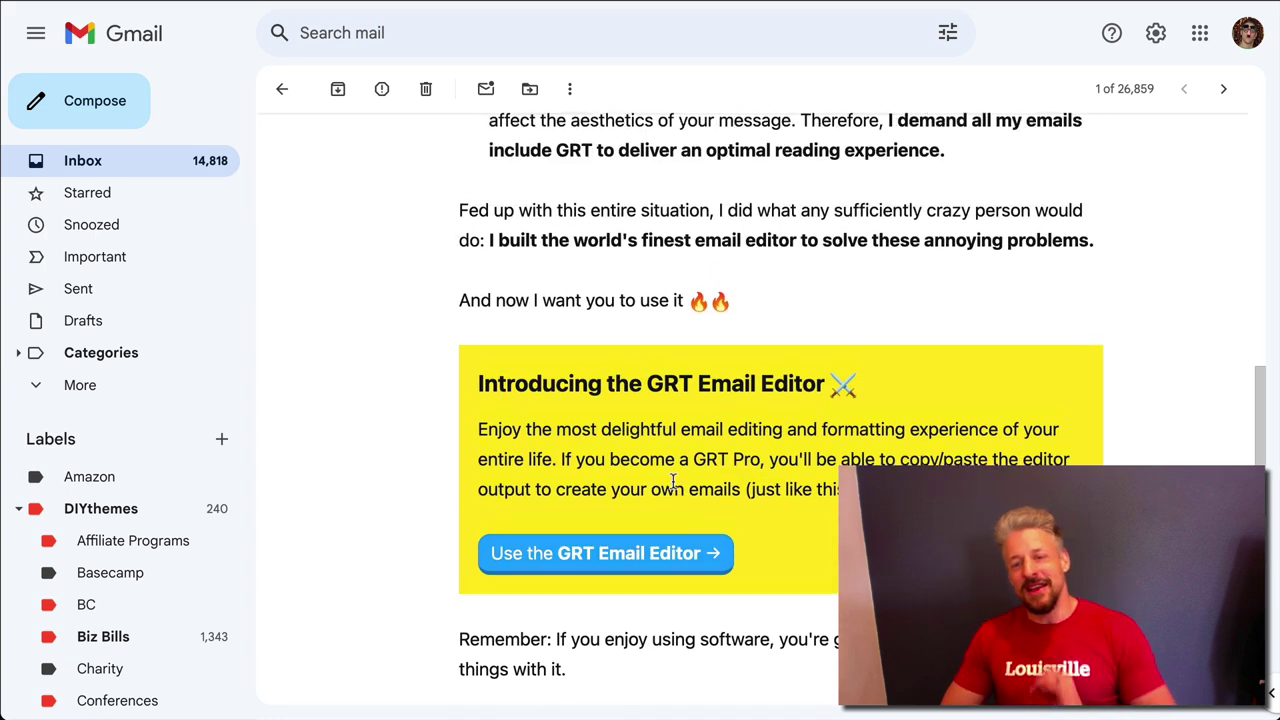
scroll(673, 483, "up", 8)
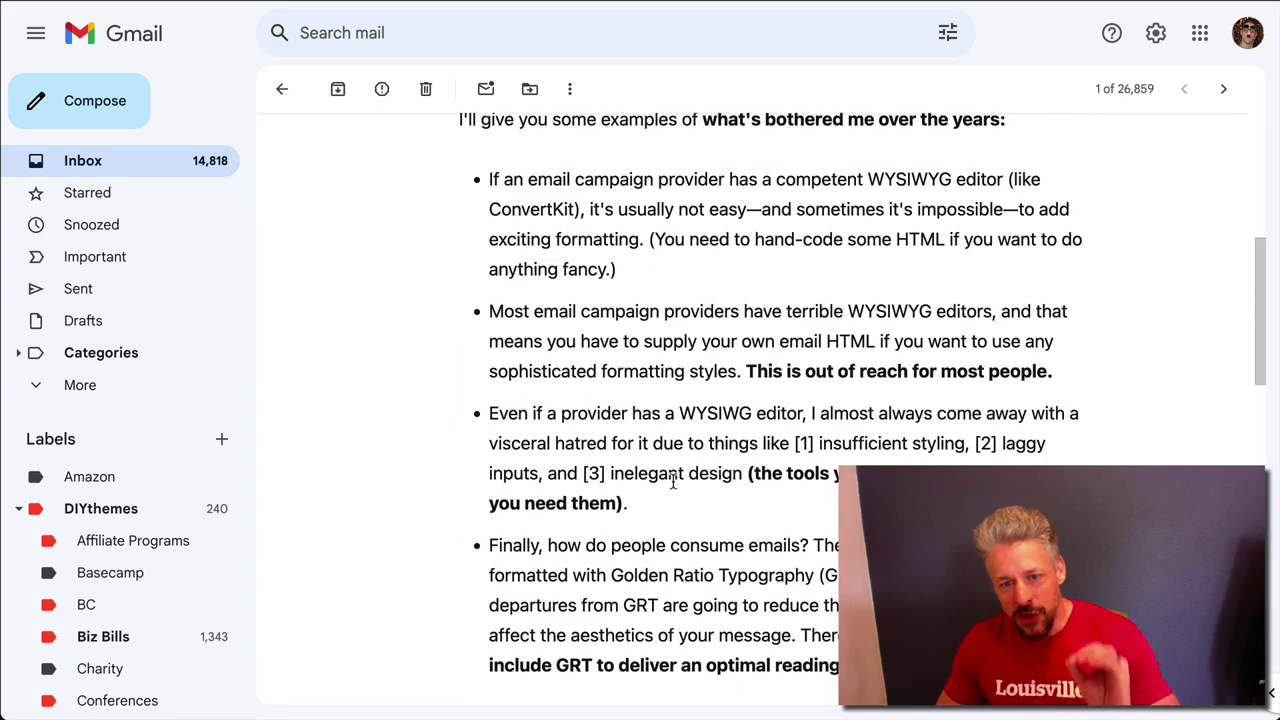
scroll(673, 488, "up", 1)
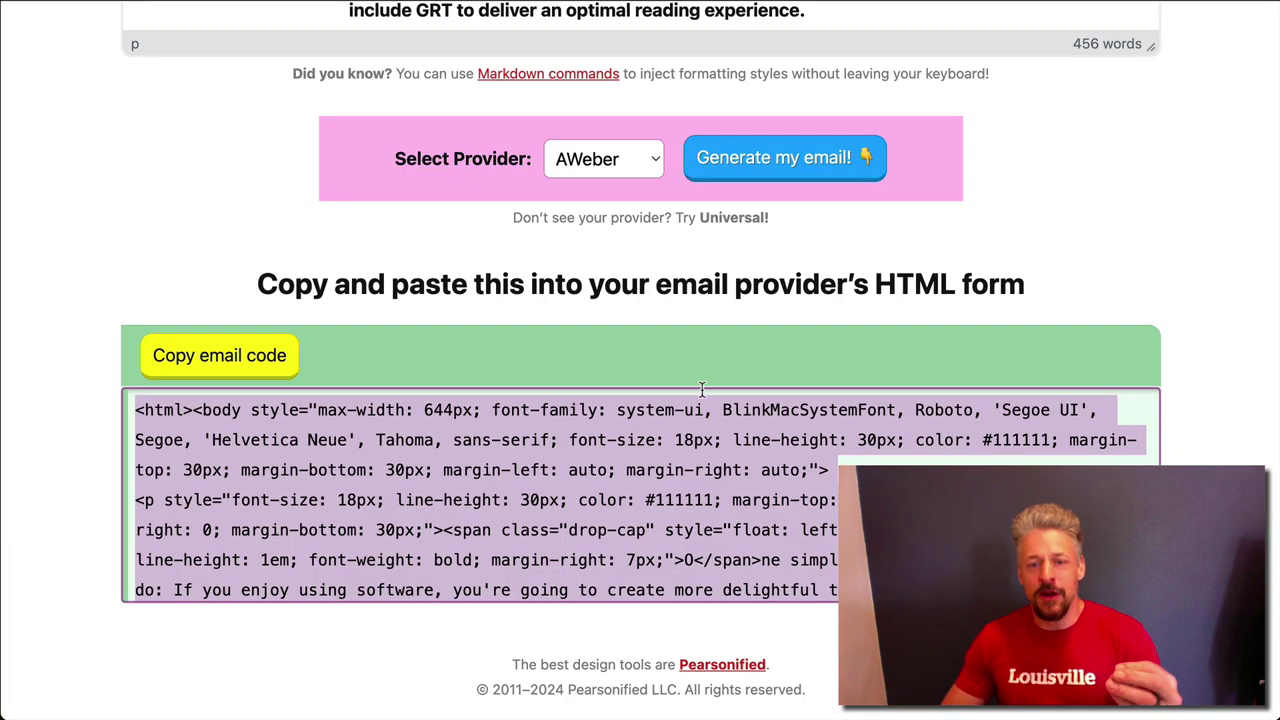
scroll(1201, 147, "up", 5)
scroll(441, 368, "up", 10)
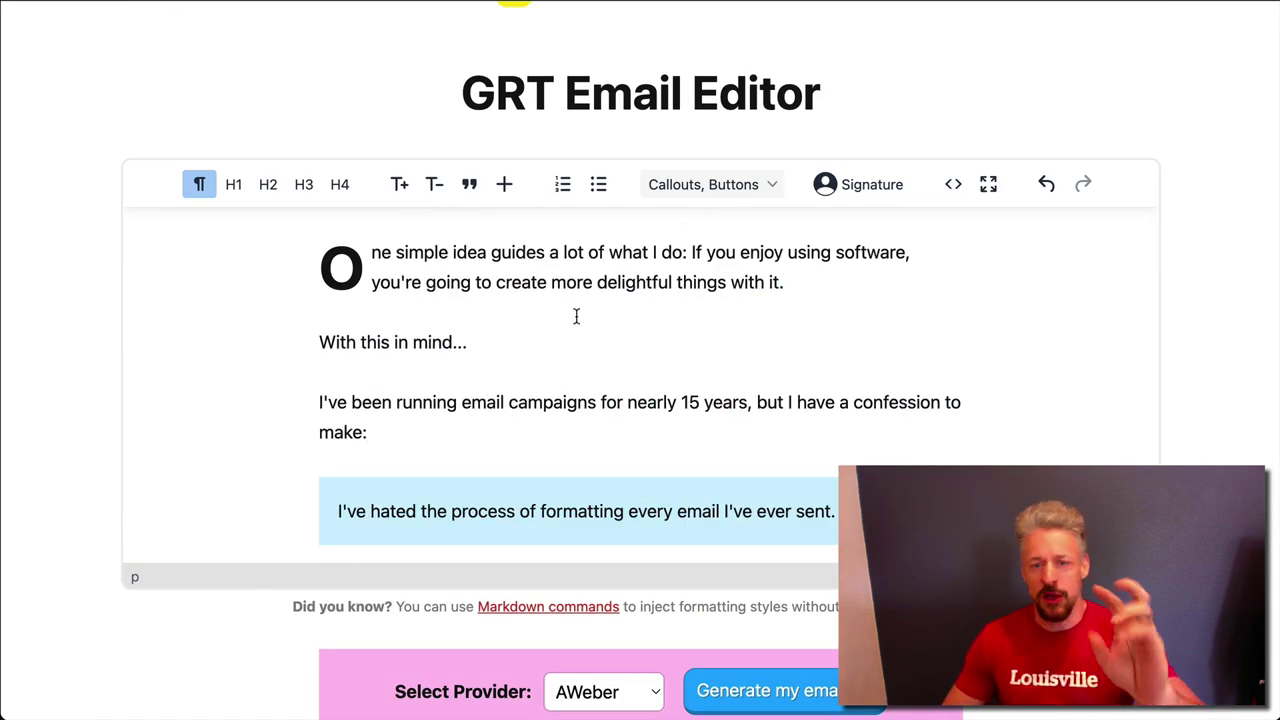
scroll(706, 586, "down", 2)
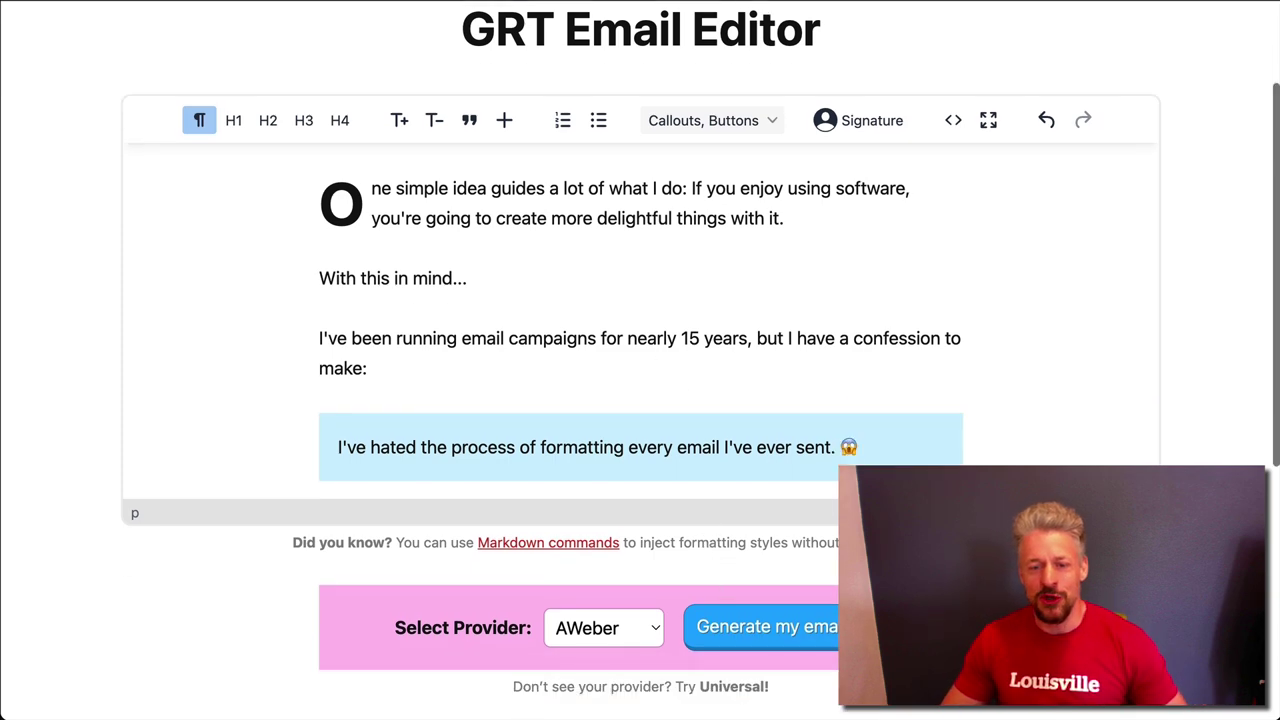
scroll(914, 58, "down", 5)
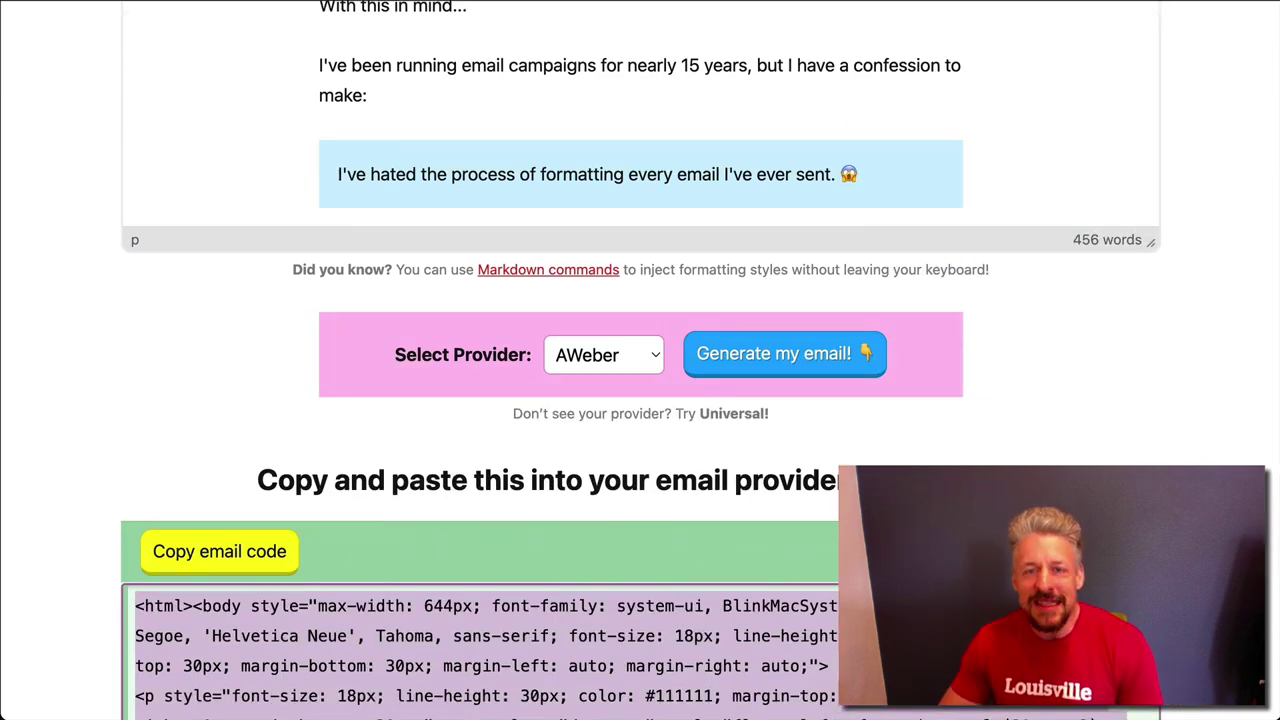
scroll(1157, 348, "up", 3)
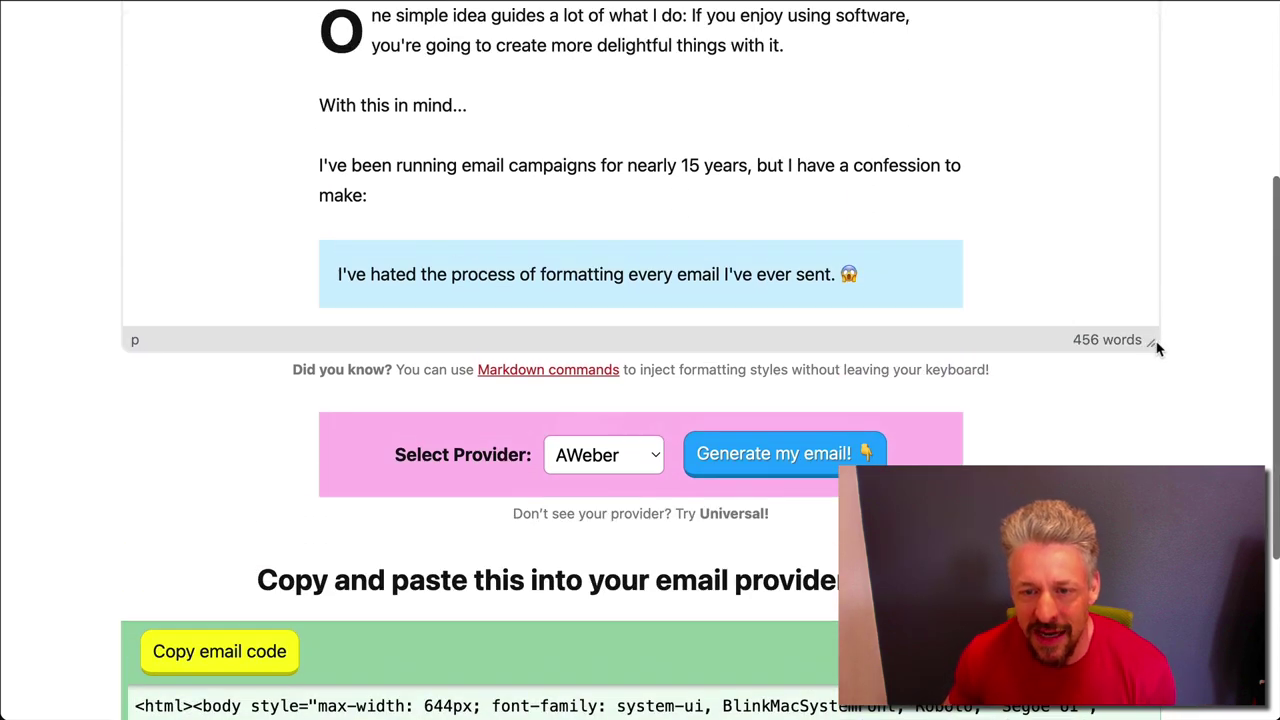
scroll(1157, 348, "down", 6)
scroll(630, 429, "up", 10)
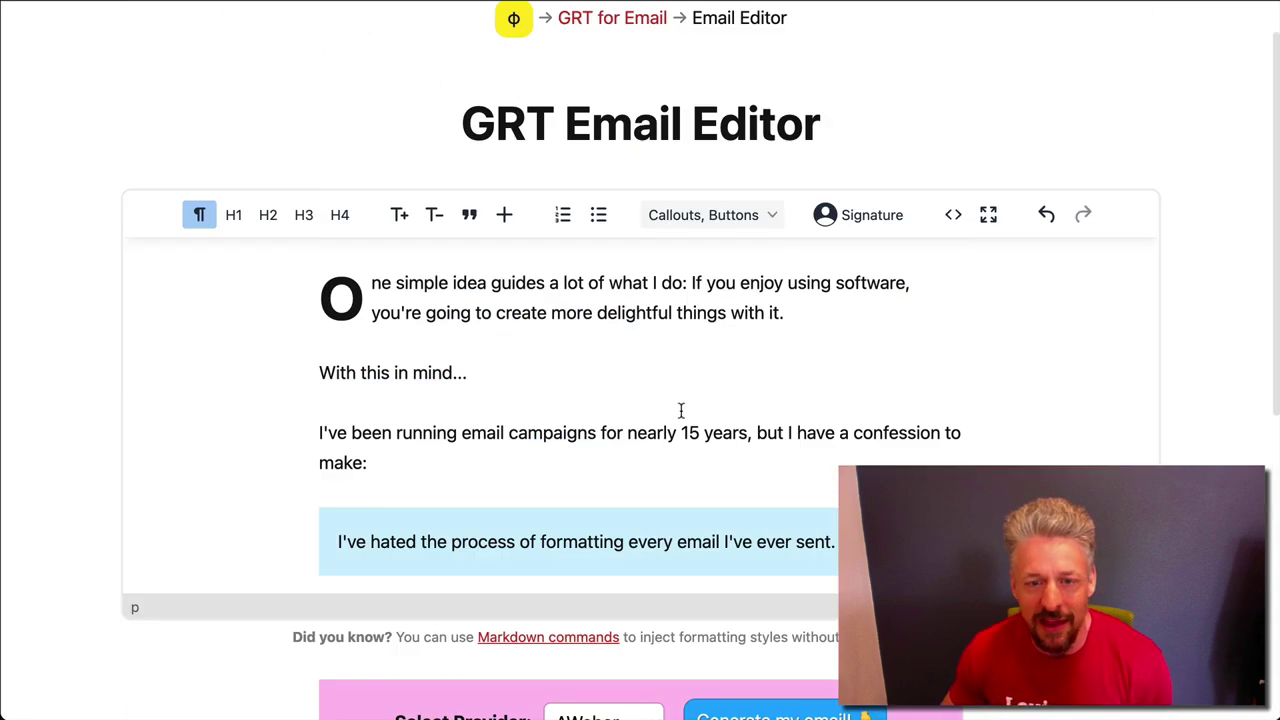
scroll(681, 411, "down", 2)
scroll(825, 532, "down", 7)
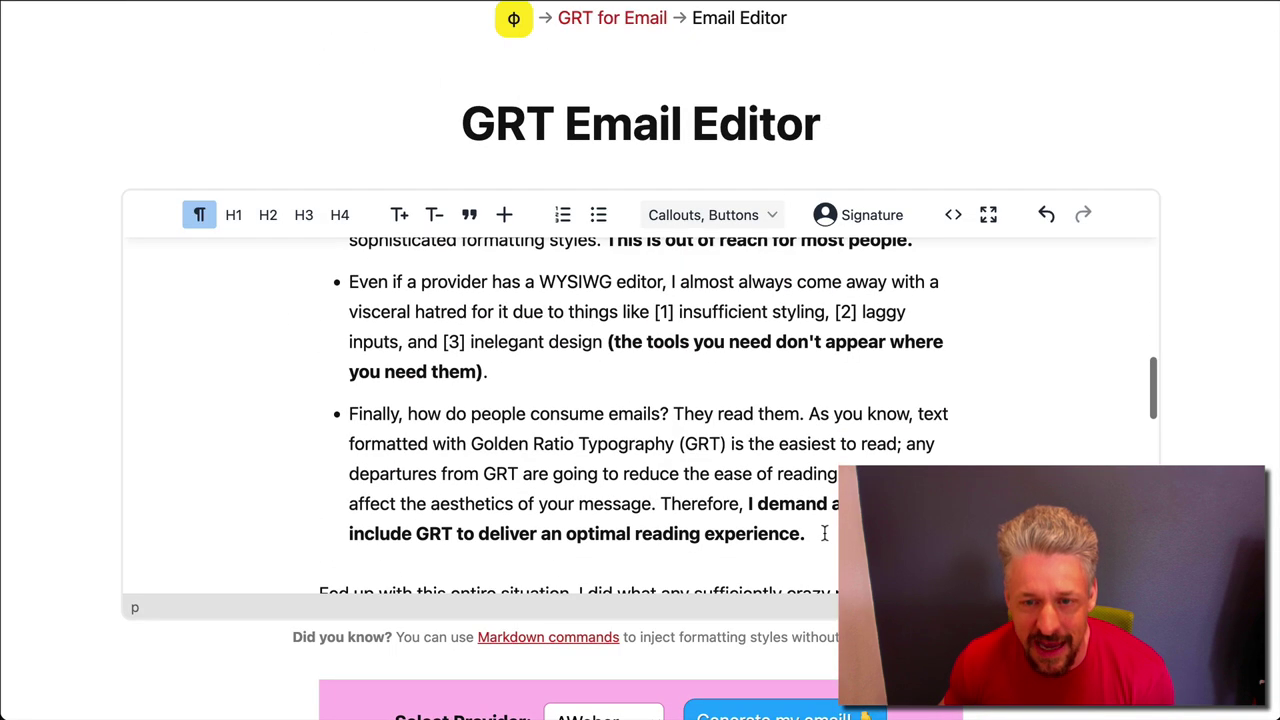
scroll(640, 400, "down", 10)
scroll(640, 400, "up", 1)
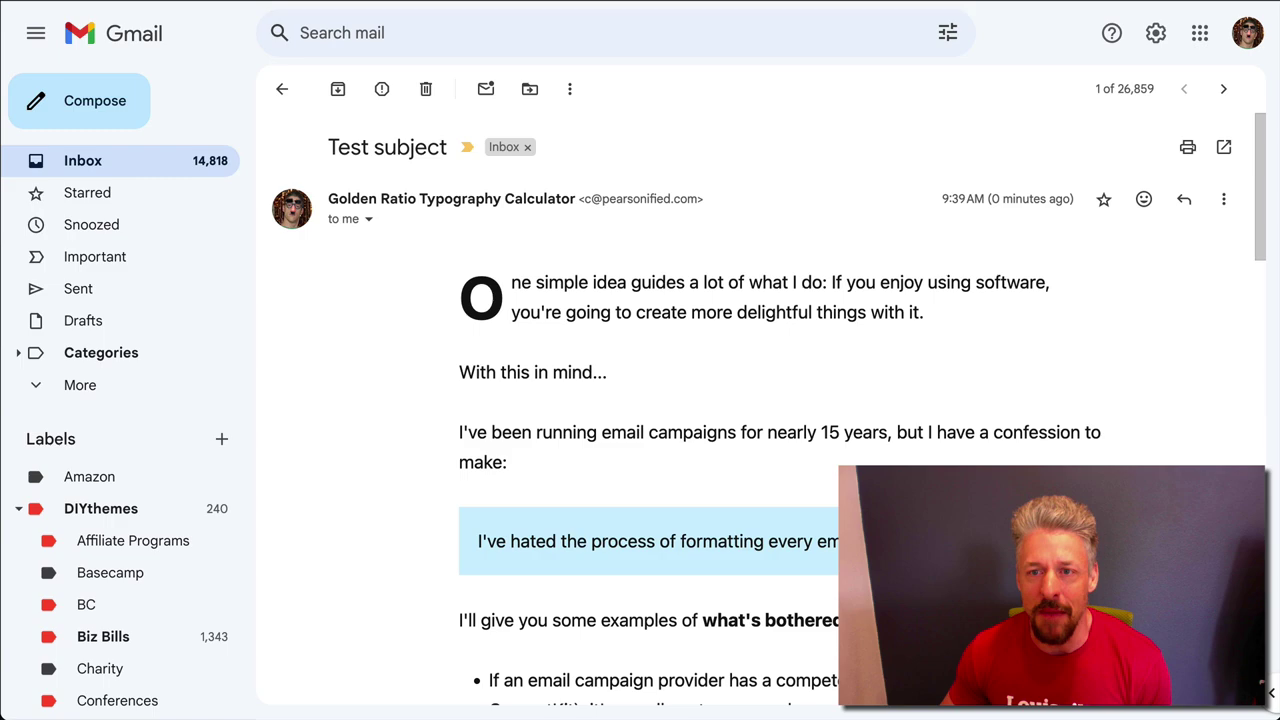
scroll(760, 400, "down", 20)
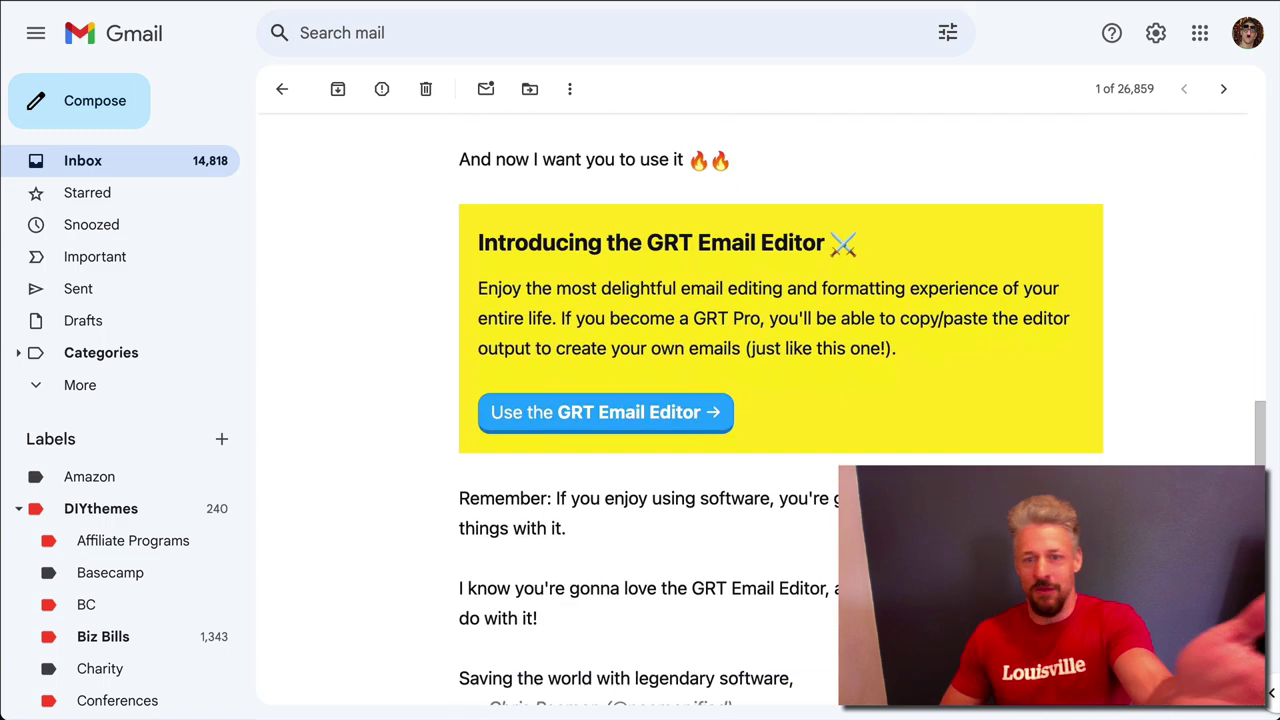
scroll(760, 400, "down", 5)
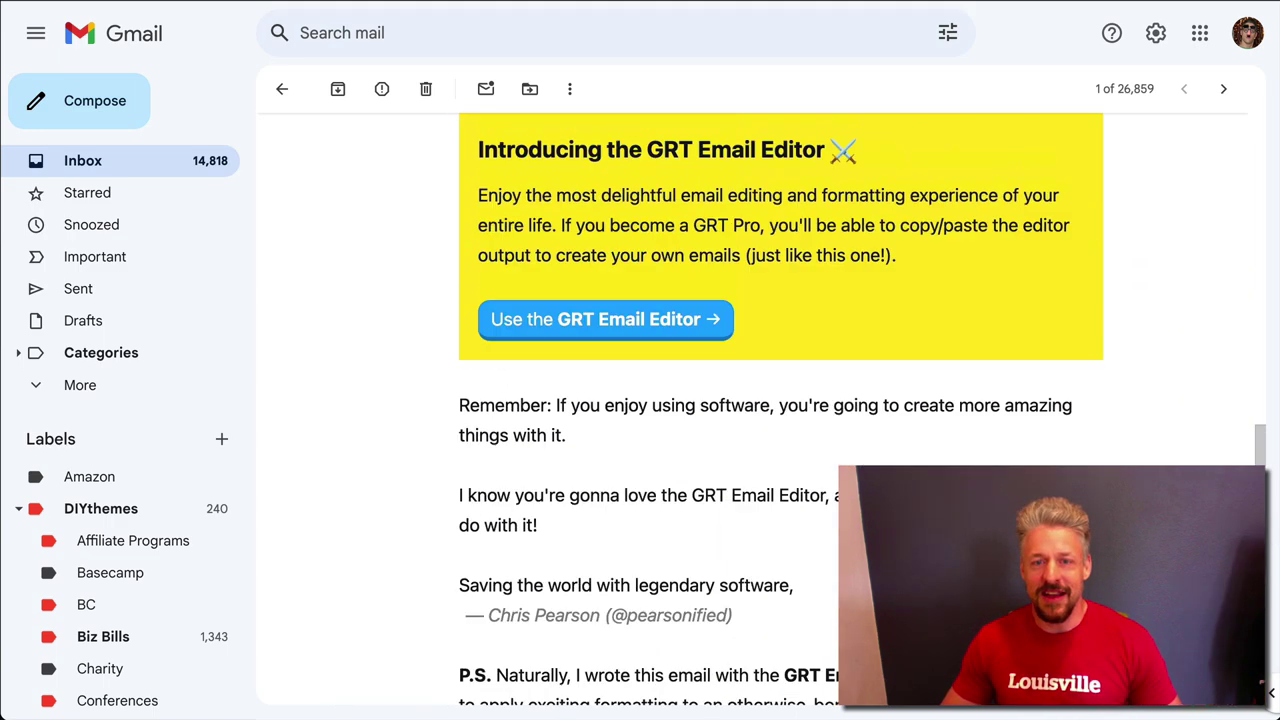
scroll(760, 400, "up", 13)
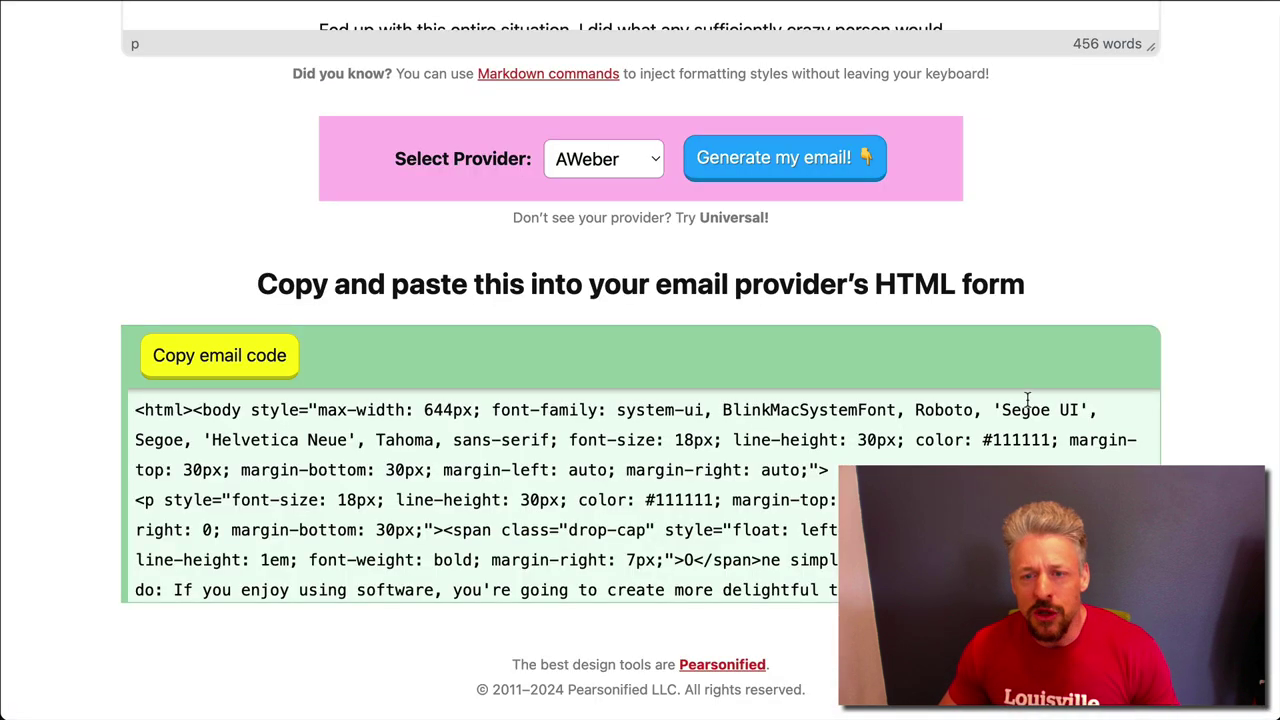
scroll(1188, 235, "up", 6)
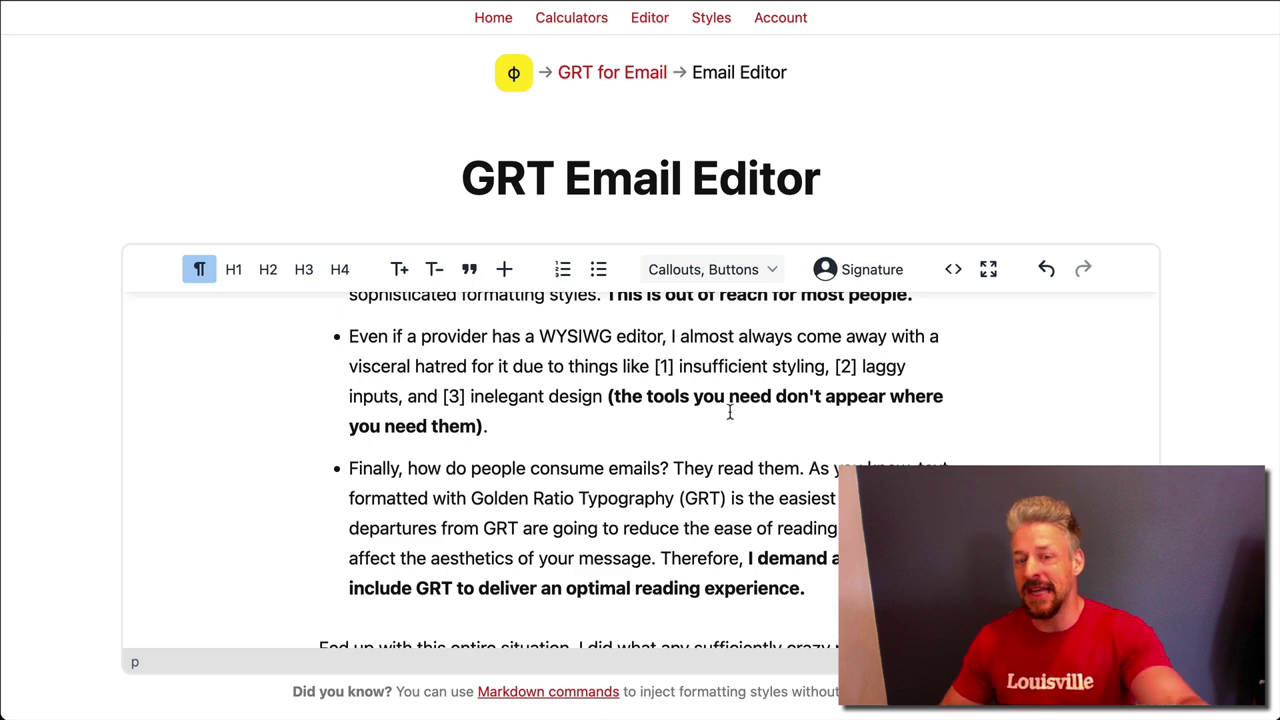
scroll(730, 412, "down", 4)
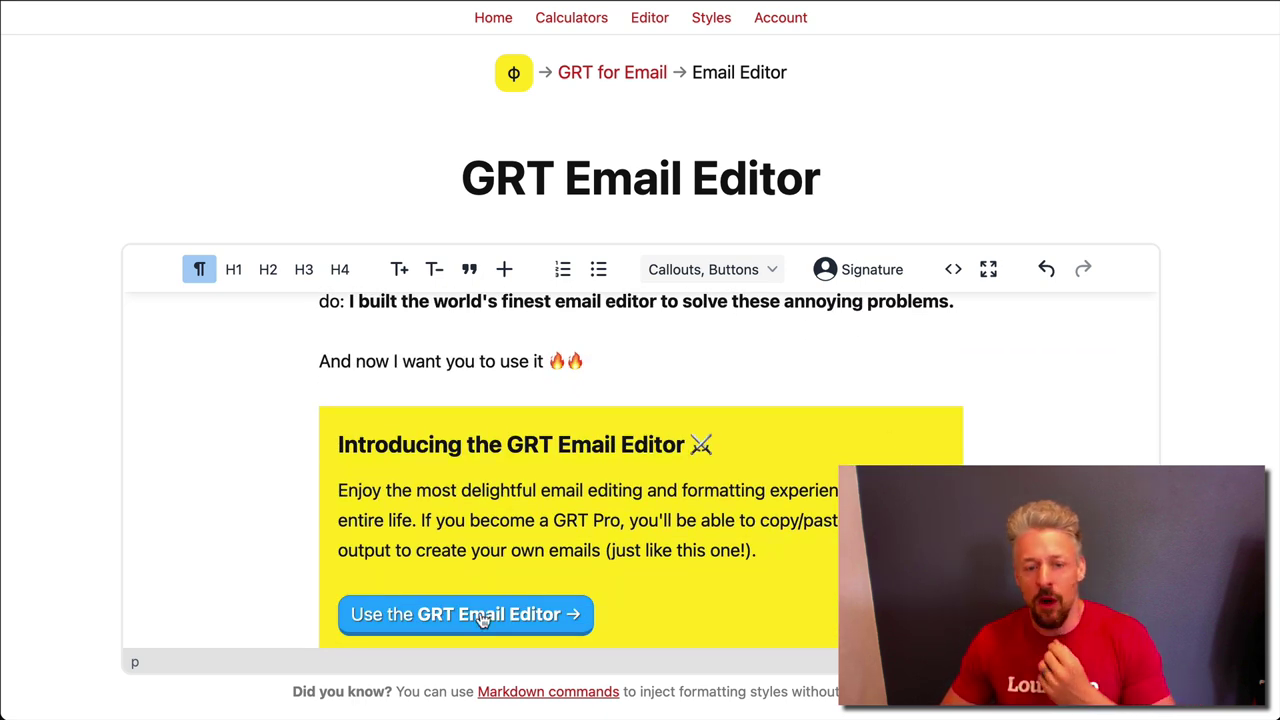
scroll(569, 562, "up", 1)
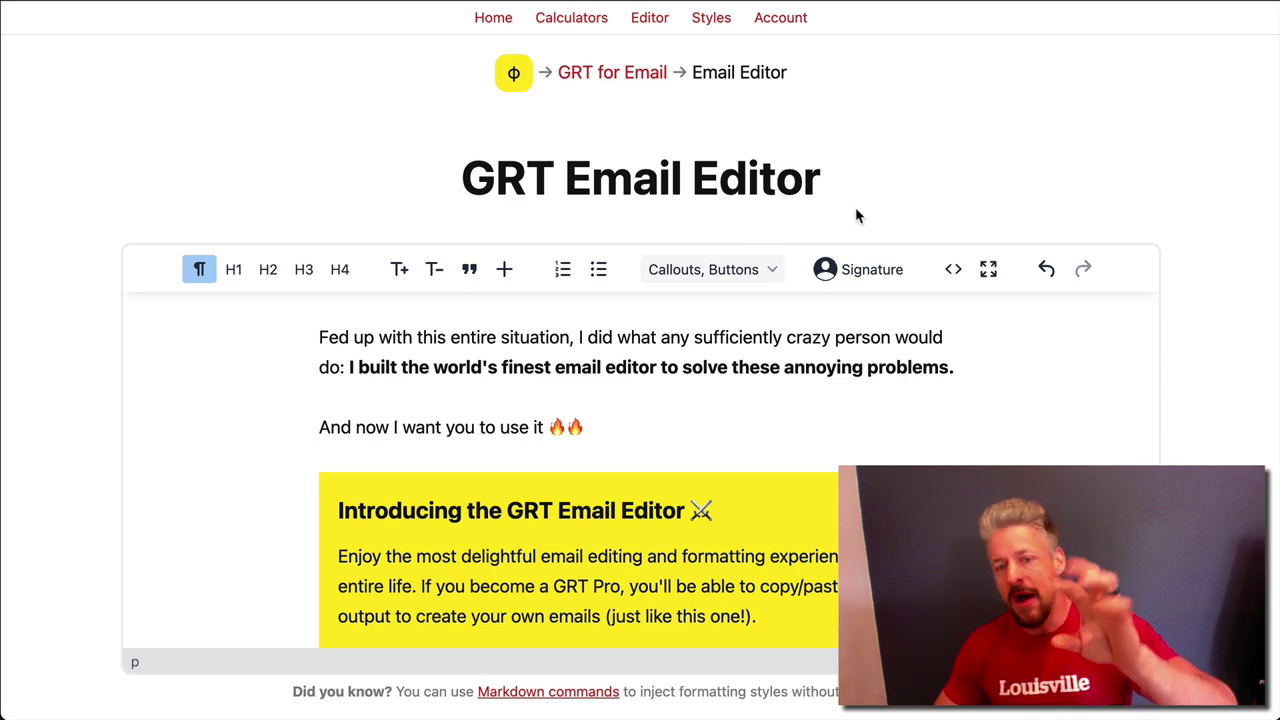
scroll(928, 449, "down", 12)
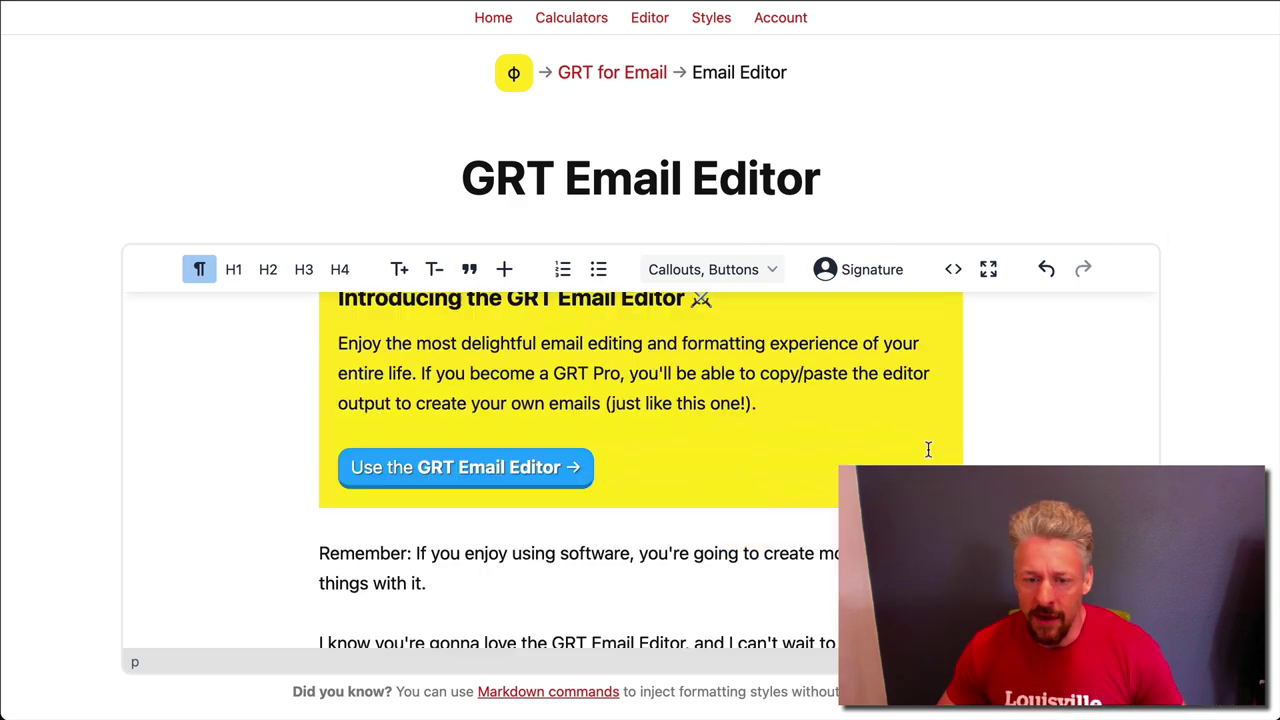
scroll(237, 486, "down", 3)
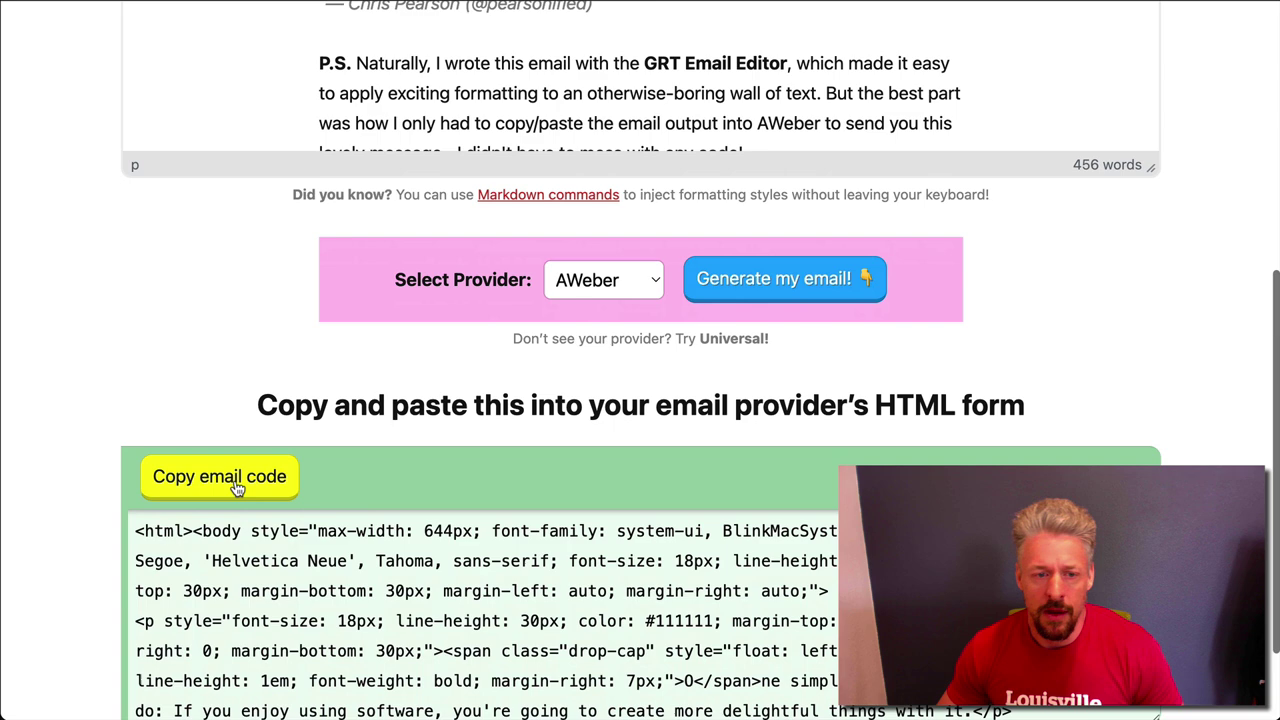
scroll(726, 197, "up", 8)
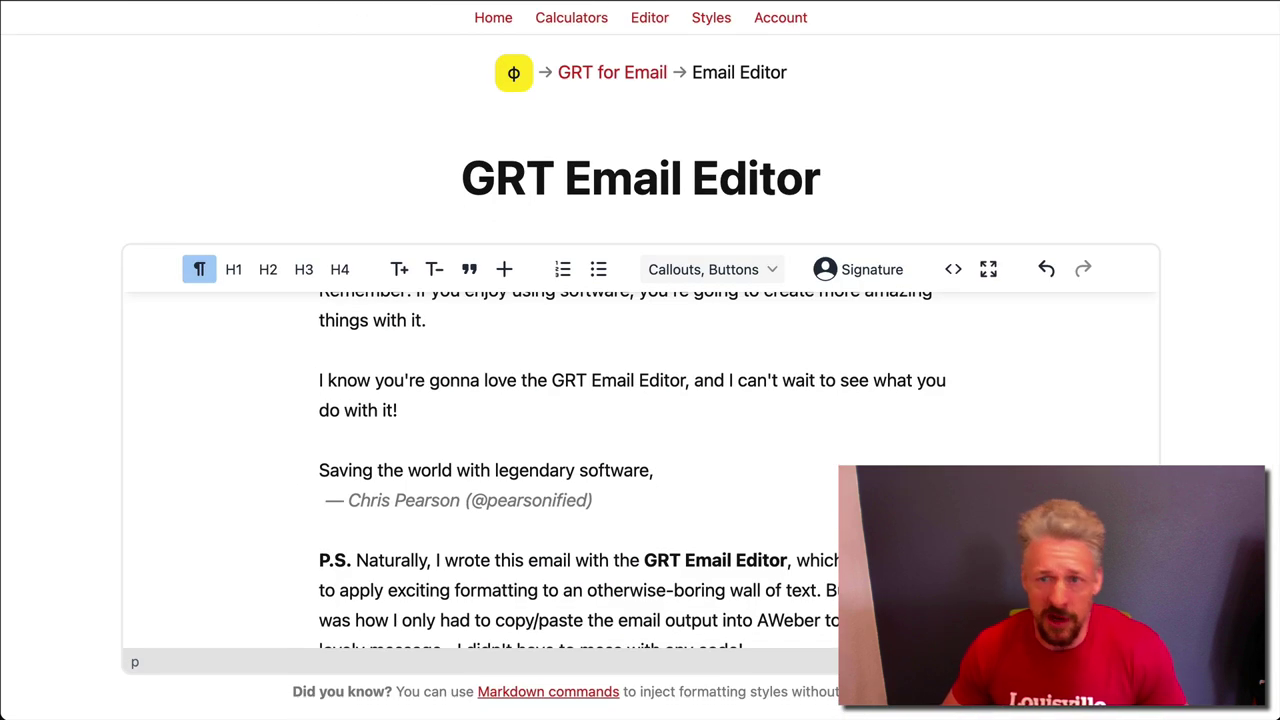